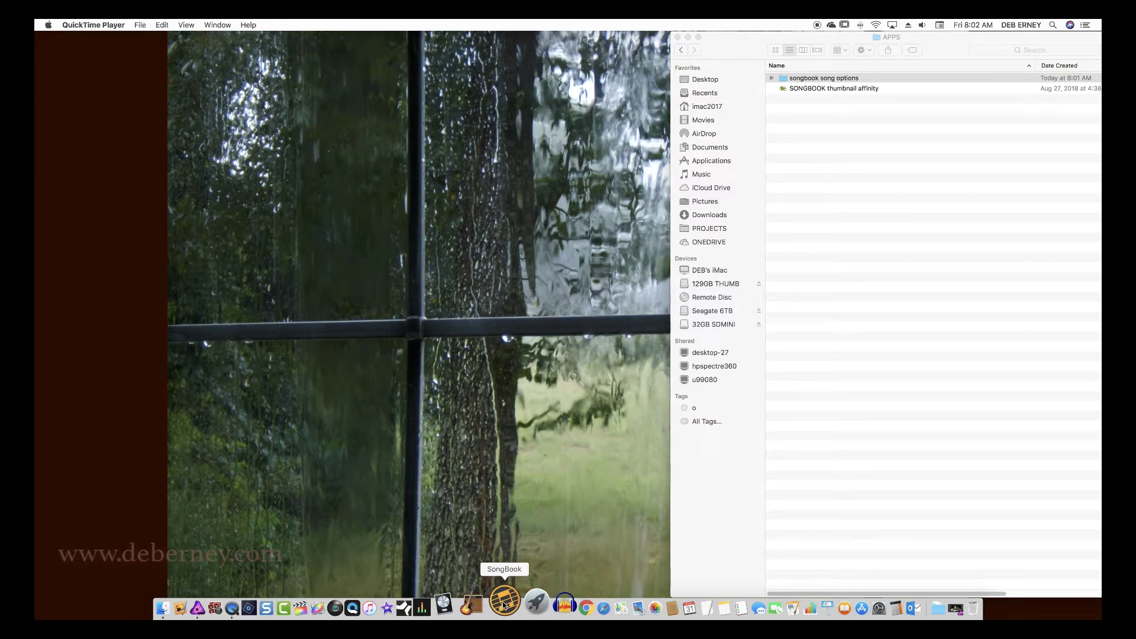
Launch SongBook, enlarge its window, and widen the song list and Title column to show full names
click(505, 604)
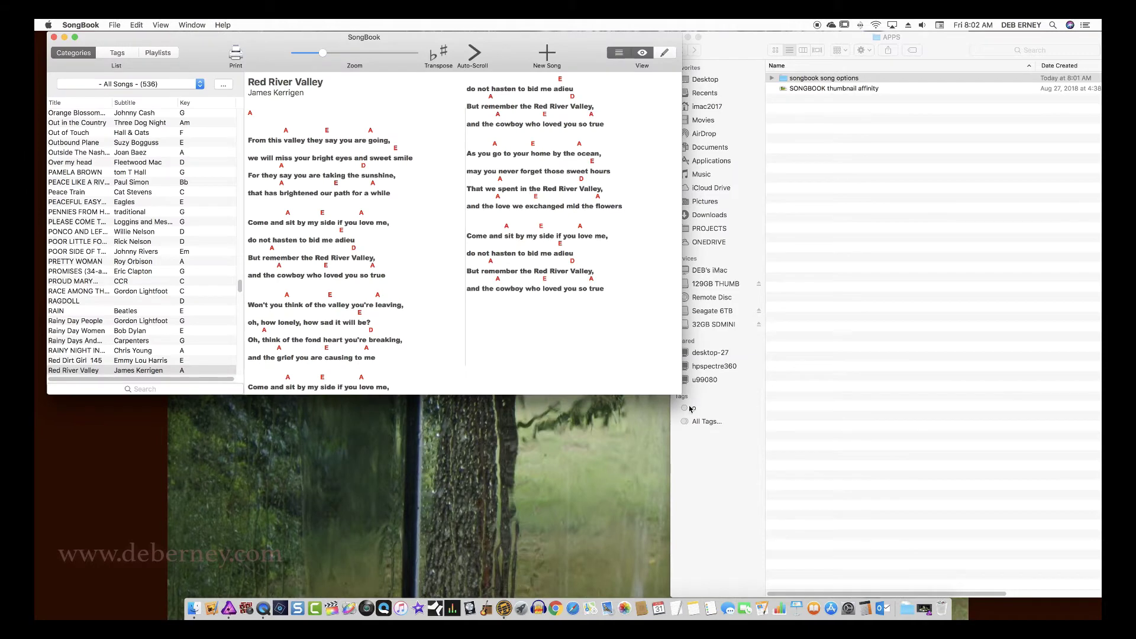
drag(681, 395, 692, 597)
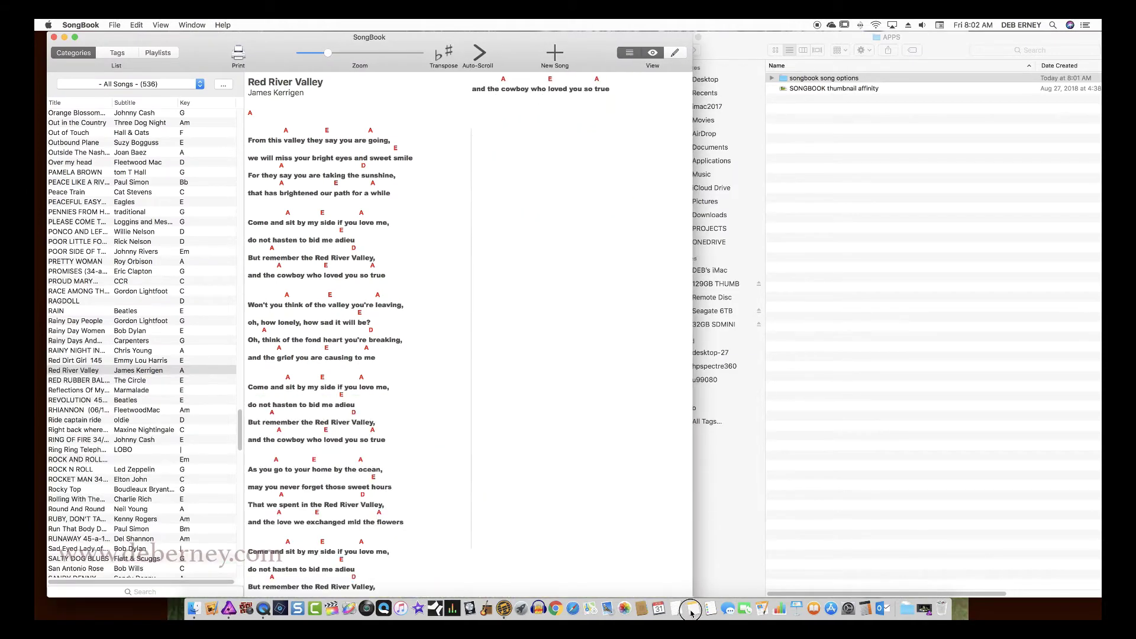
drag(300, 50, 288, 51)
mouse_move(230, 83)
mouse_down()
mouse_move(386, 81)
mouse_move(283, 88)
mouse_up()
mouse_move(123, 101)
mouse_down()
mouse_move(159, 101)
mouse_move(140, 102)
mouse_up()
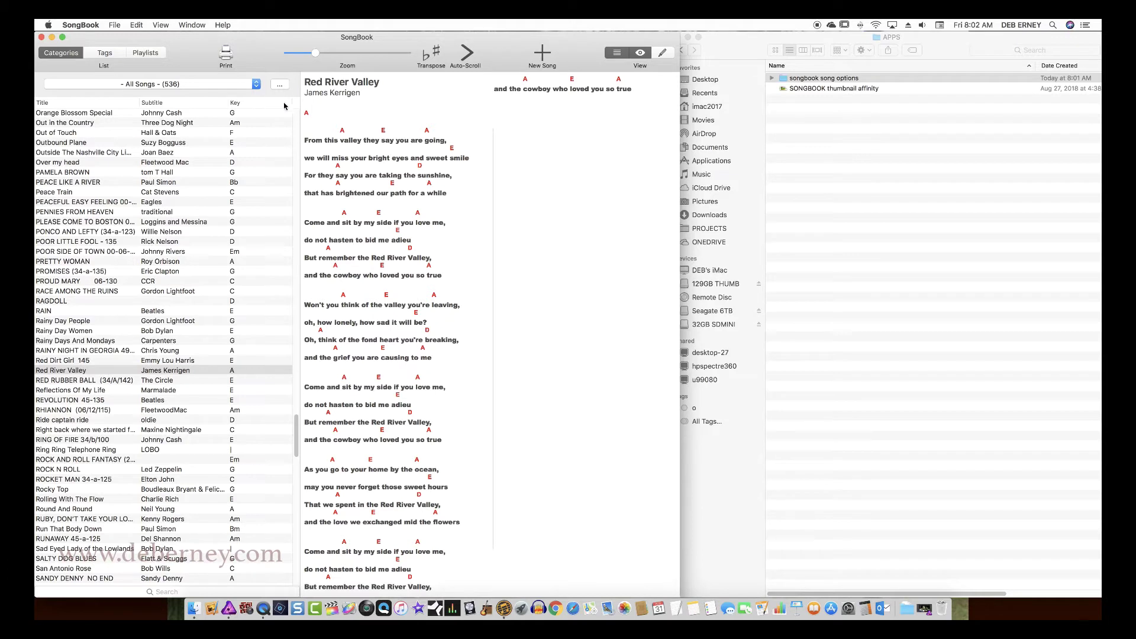
Set SongBook's song folder to ONEDRIVE > MUSIC BOOKS > SONGBOOK 8-2018, loading its 1062 songs
click(278, 85)
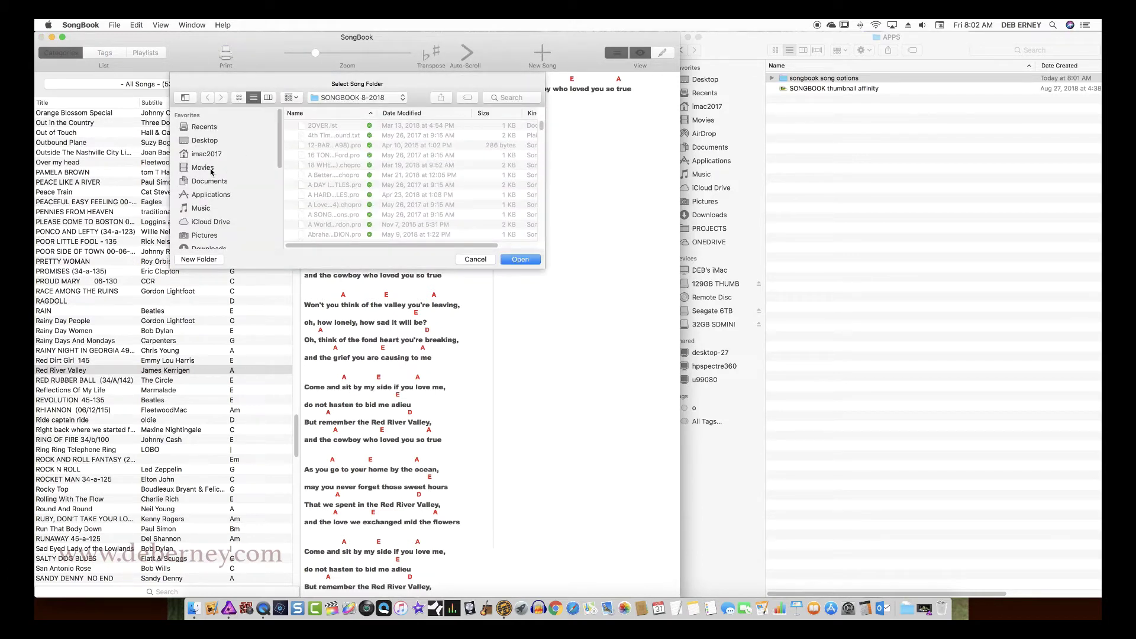
drag(280, 152, 266, 244)
scroll(266, 237, up, 5)
click(867, 151)
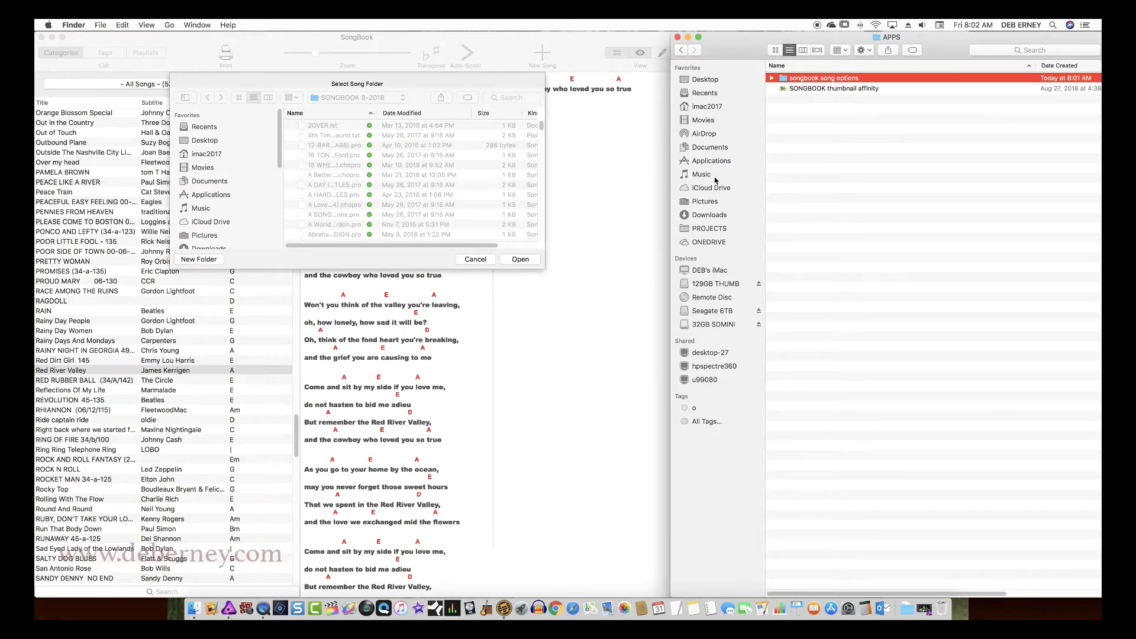
click(717, 242)
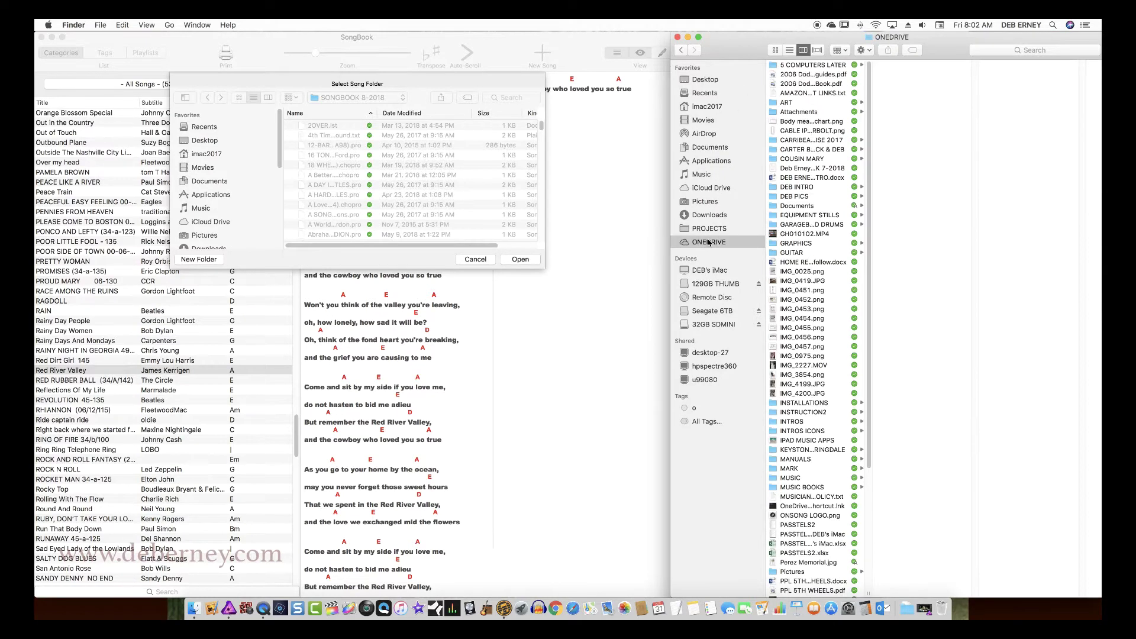
click(798, 486)
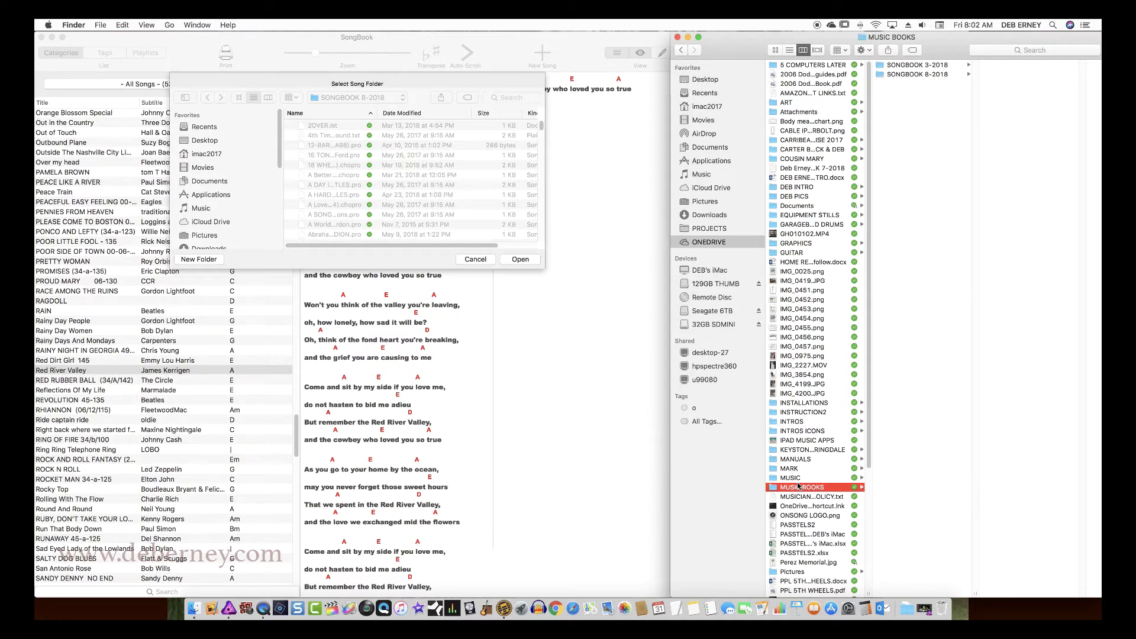
click(915, 73)
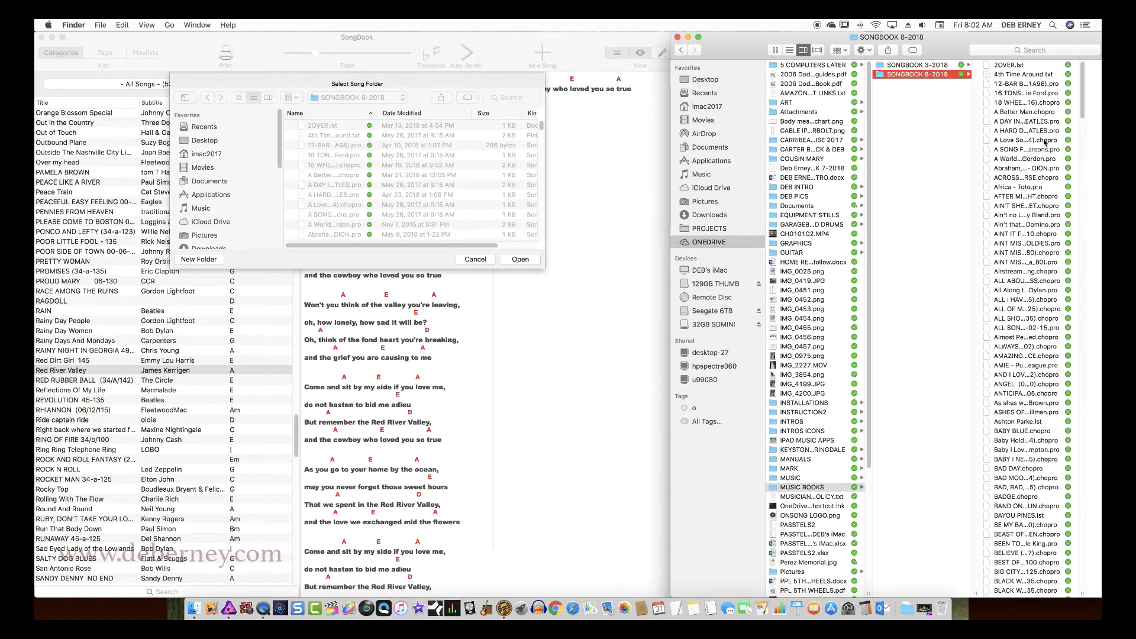
click(520, 259)
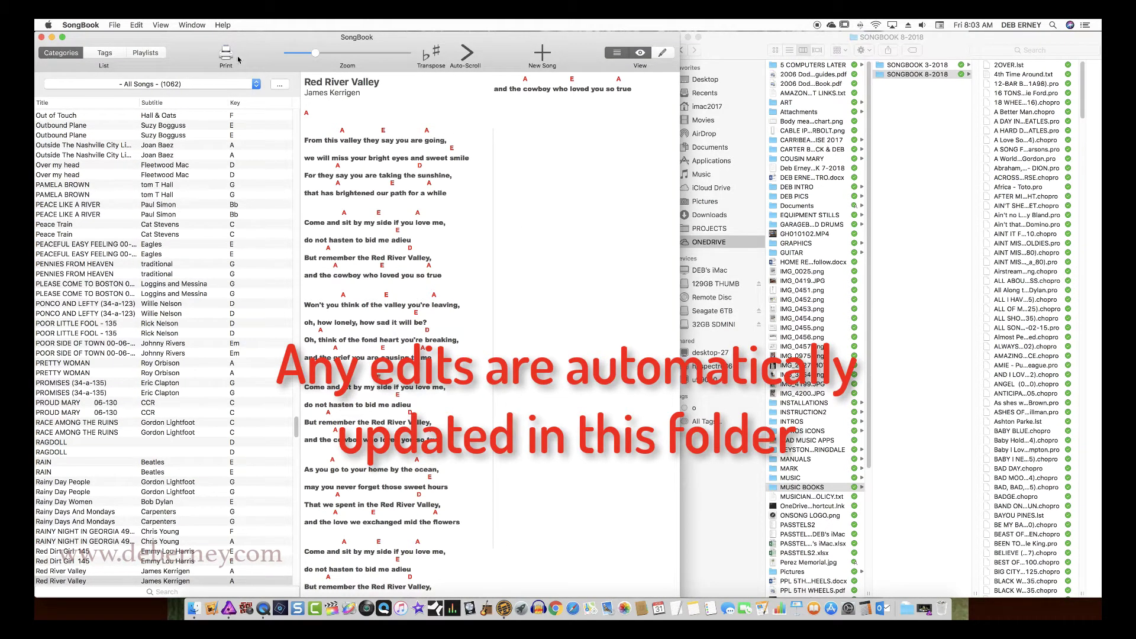
Go full screen and show only Red River Valley's ChordPro source beside the song list
mouse_move(255, 47)
mouse_down()
mouse_move(276, 48)
mouse_move(258, 48)
mouse_up()
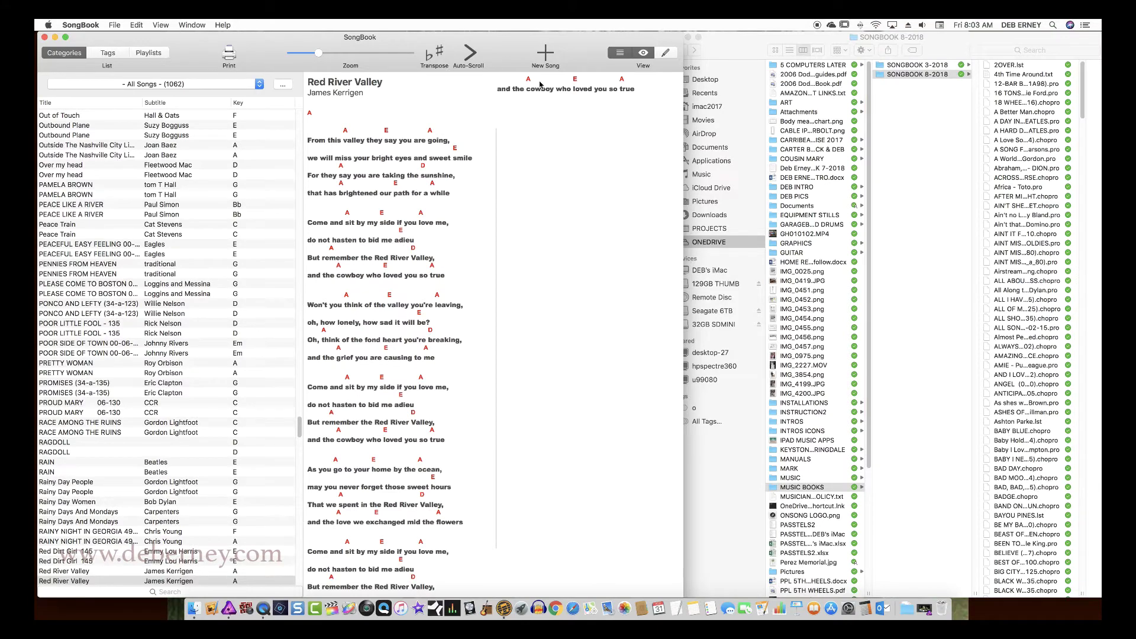
click(66, 38)
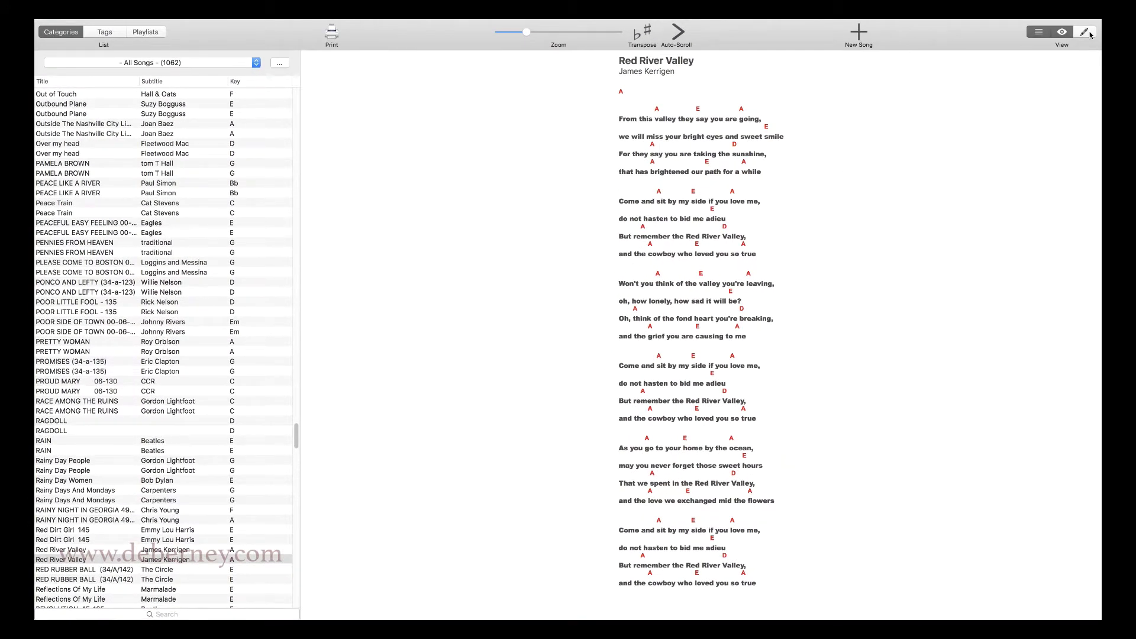
click(1085, 33)
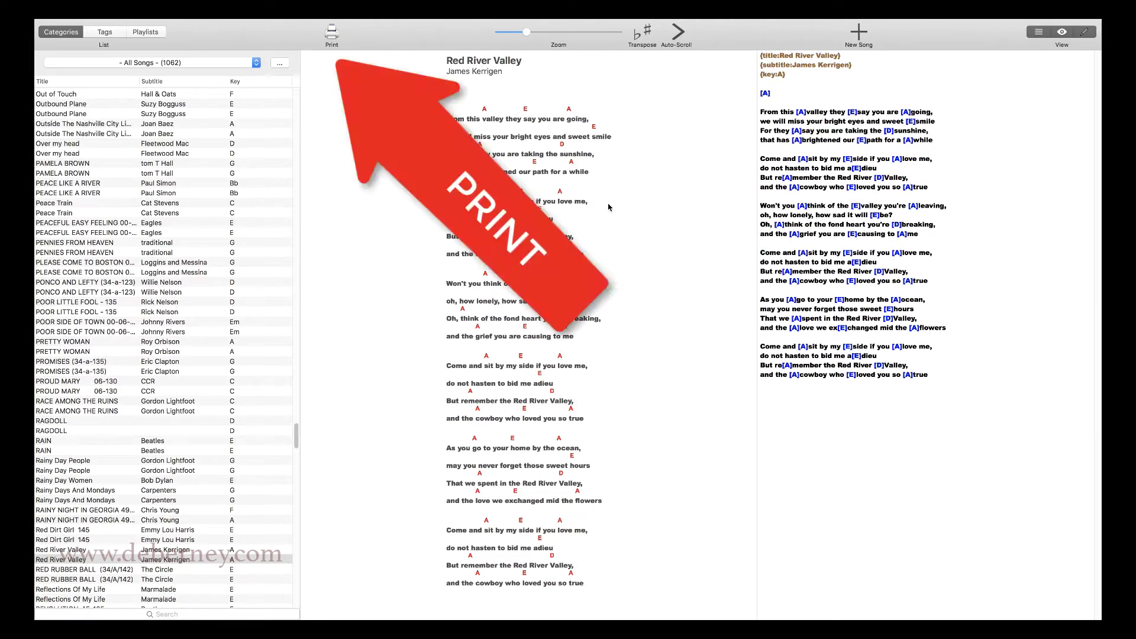
click(1085, 33)
click(1061, 33)
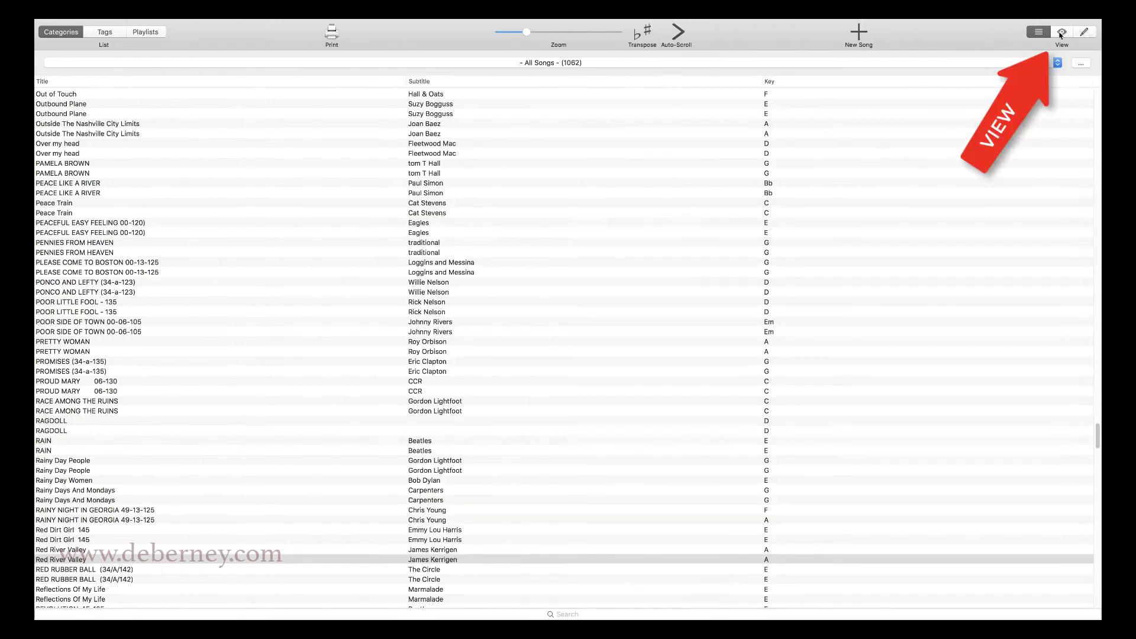
click(1086, 33)
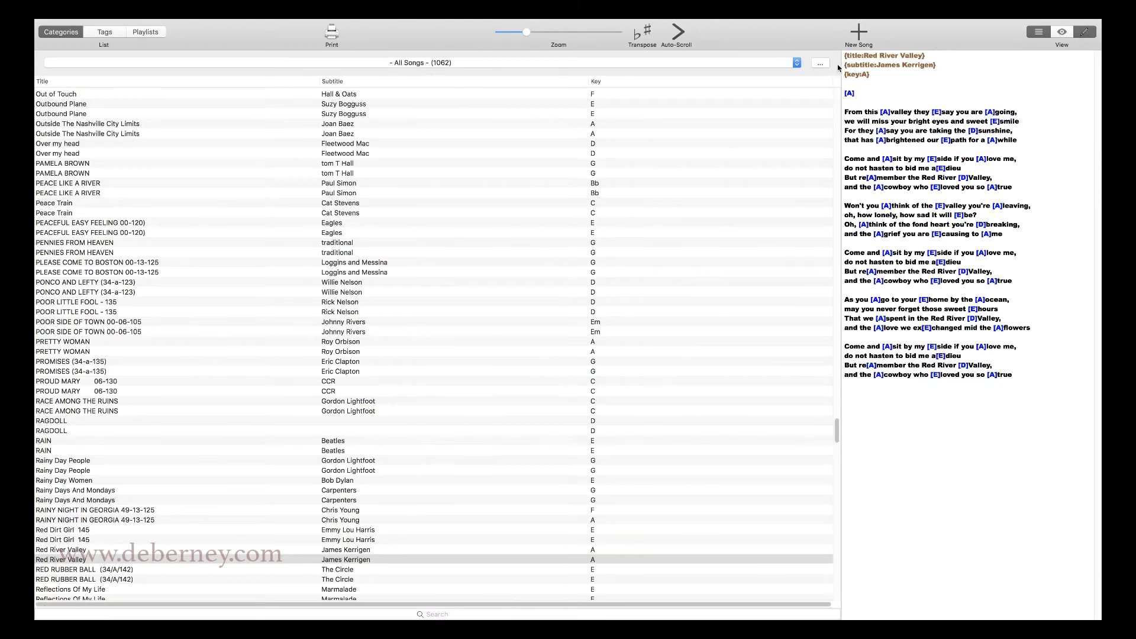
drag(839, 62, 307, 65)
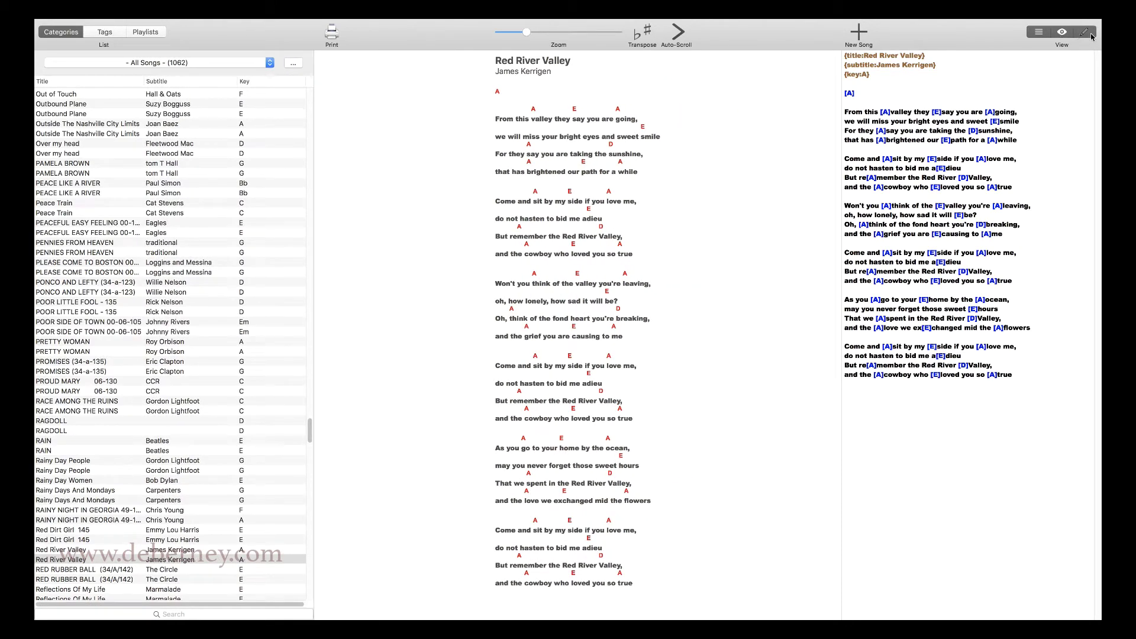
click(1062, 34)
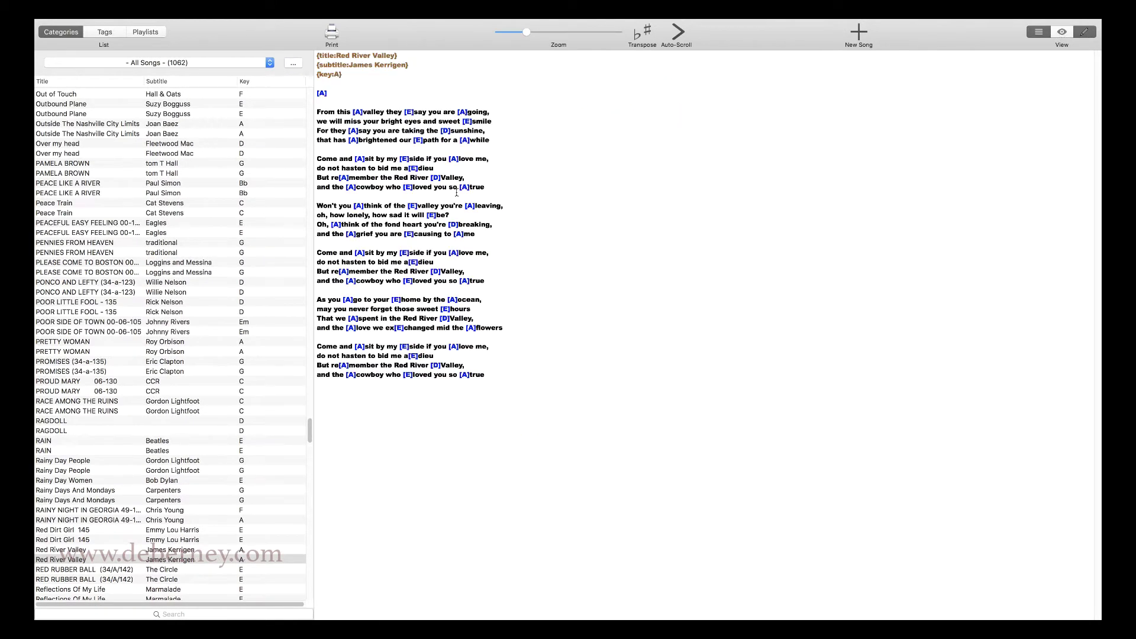
Return to the formatted chart view and select PONCO AND LEFTY in the song list
click(1065, 33)
click(74, 155)
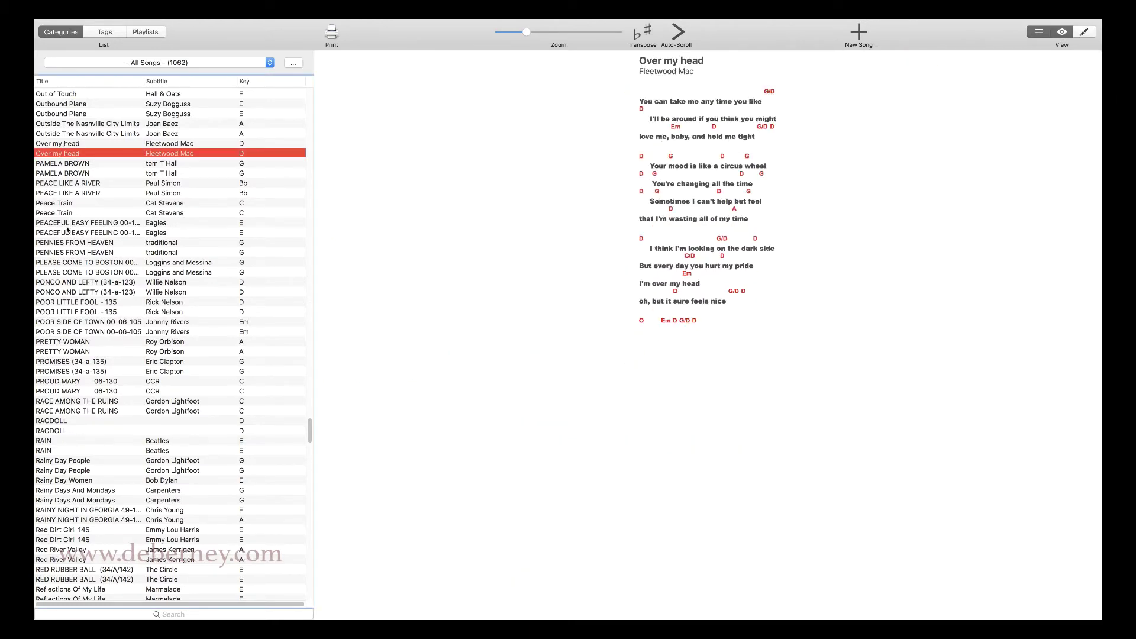
click(76, 284)
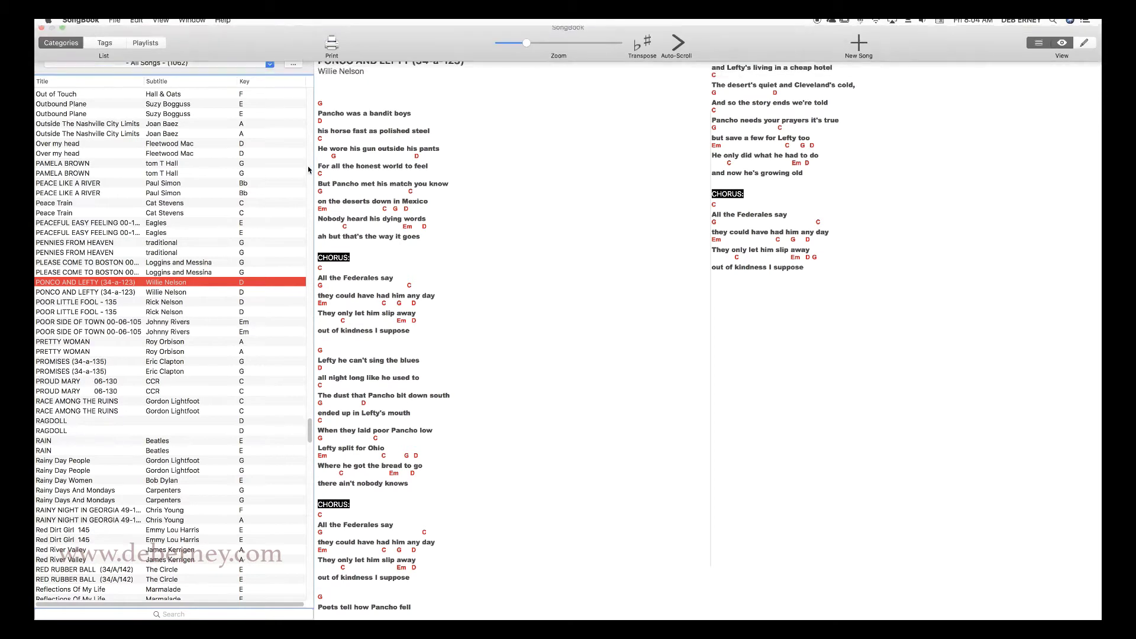
Print the PONCO AND LEFTY chart to the Brother printer
click(331, 33)
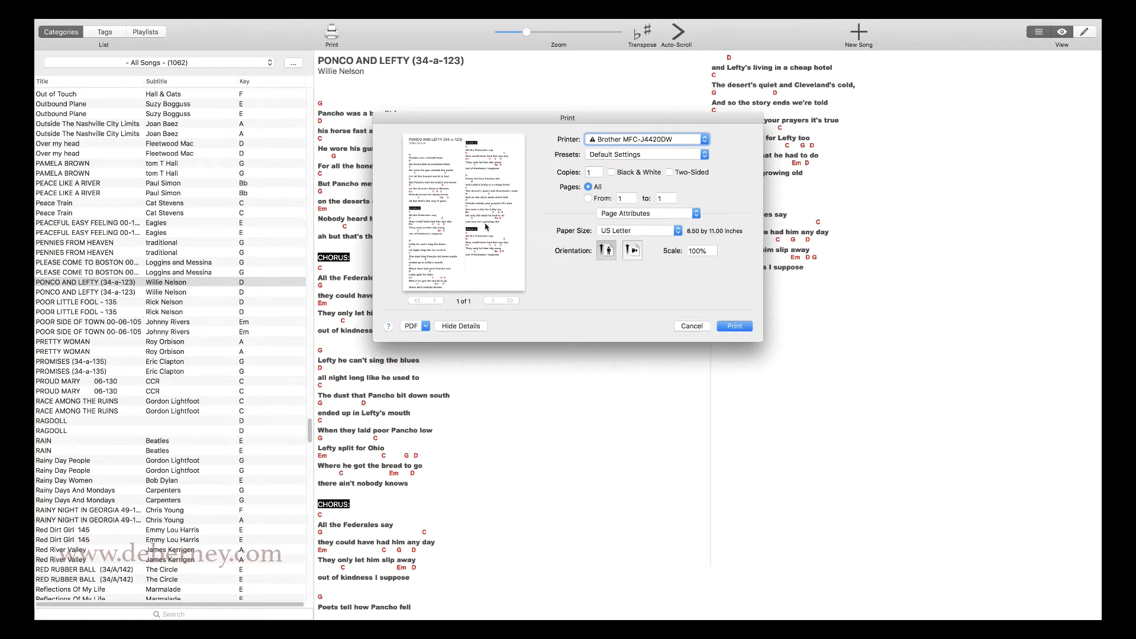
click(426, 326)
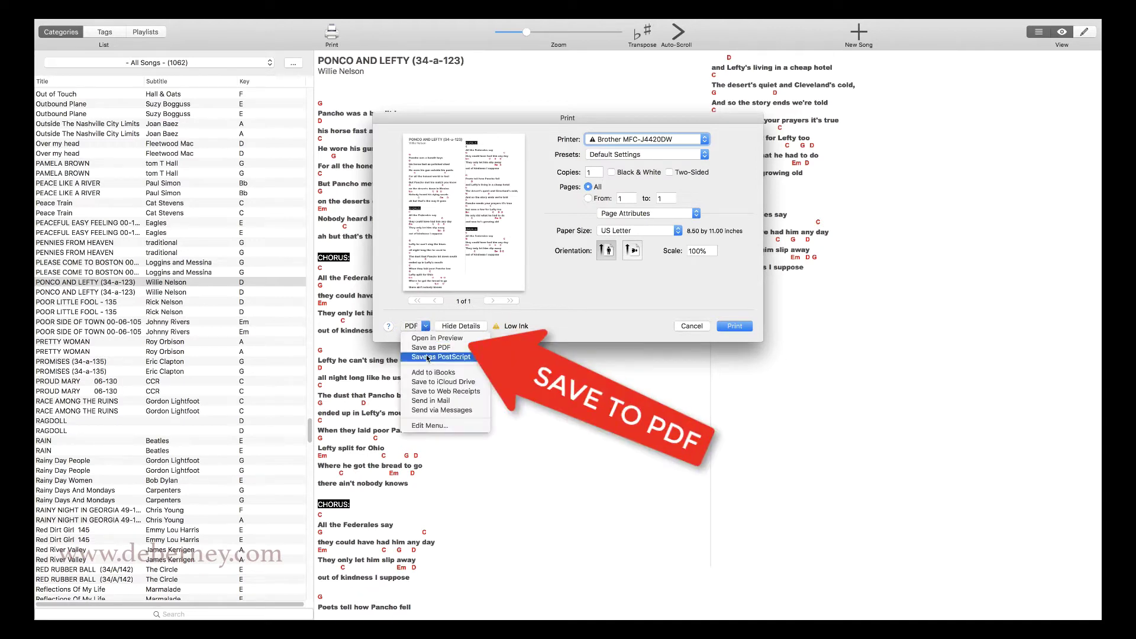
click(428, 327)
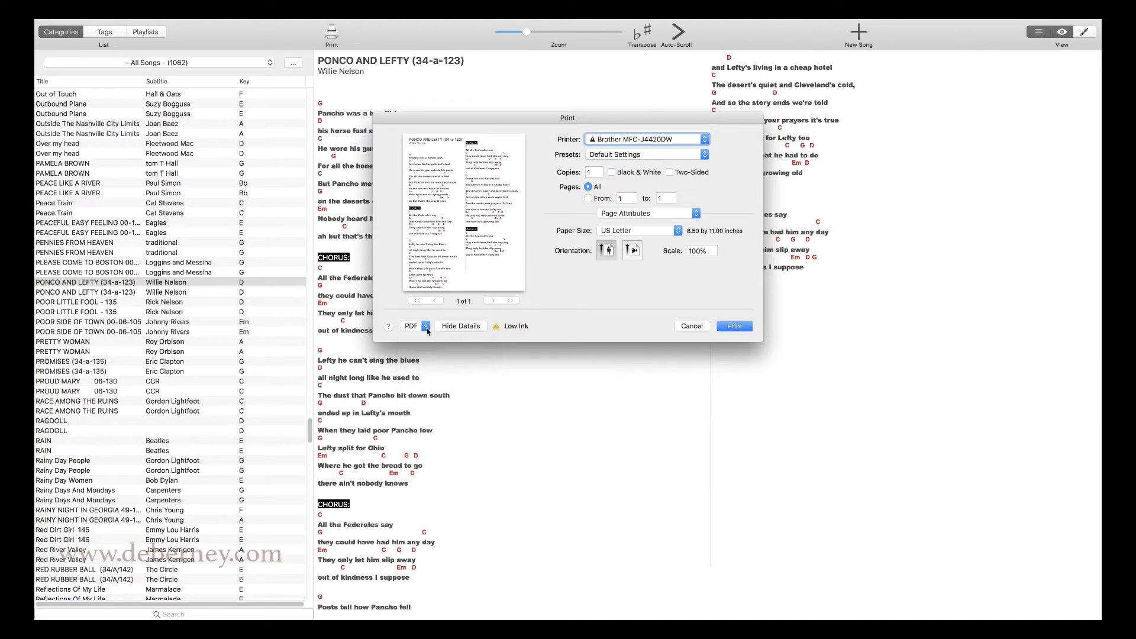
click(736, 325)
mouse_move(175, 23)
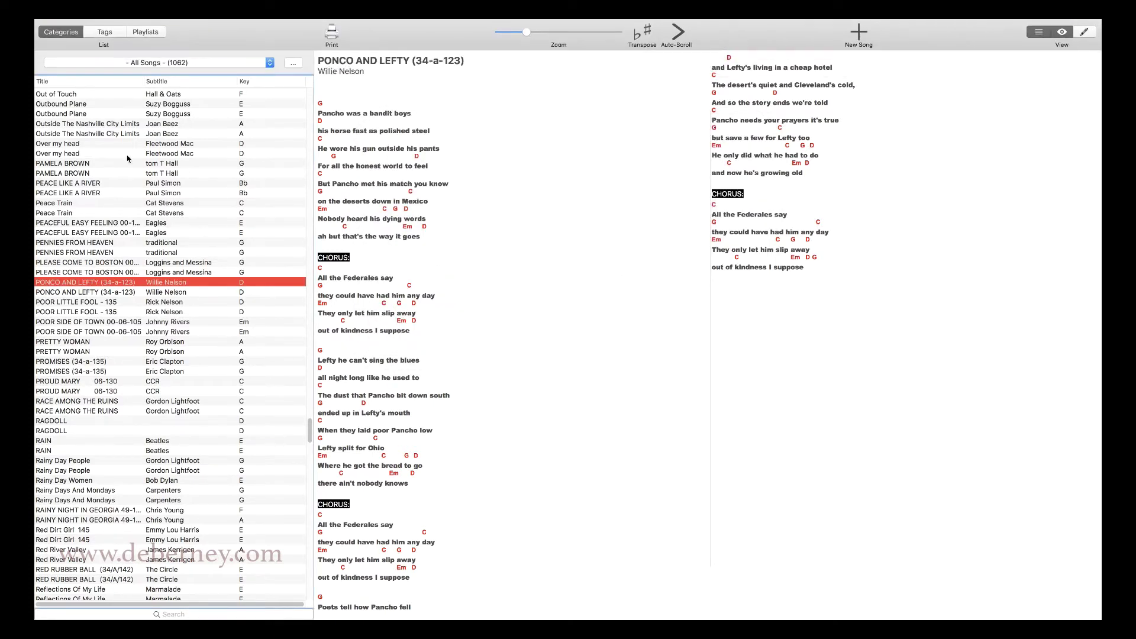
Select the range of songs from PEACE LIKE A RIVER through PROMISES
click(85, 132)
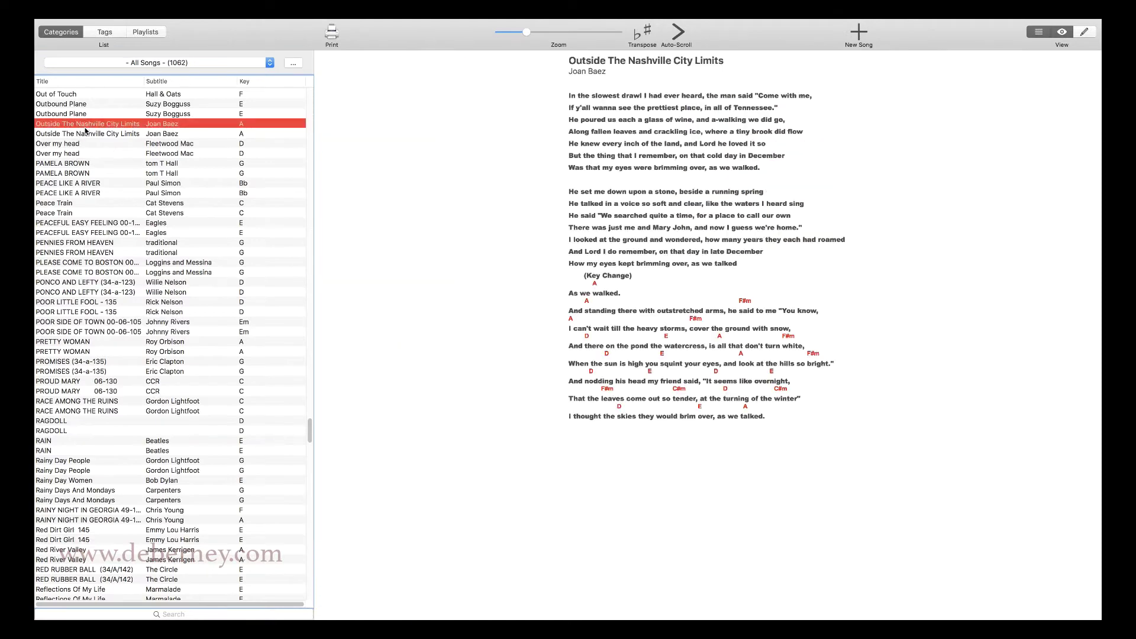
click(63, 376)
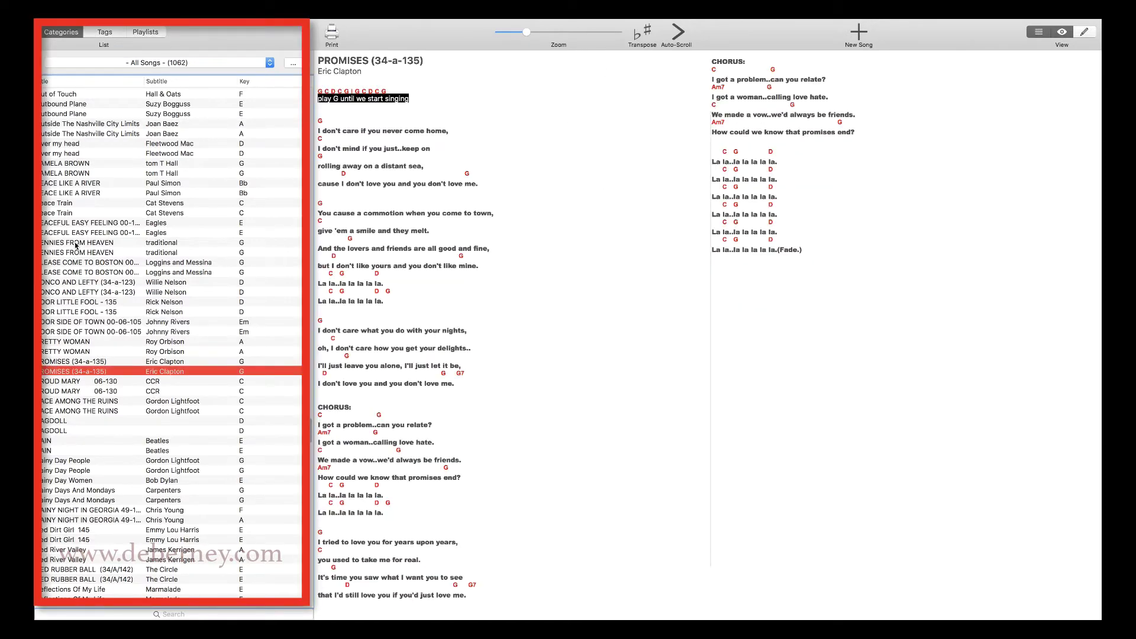
shift+click(82, 184)
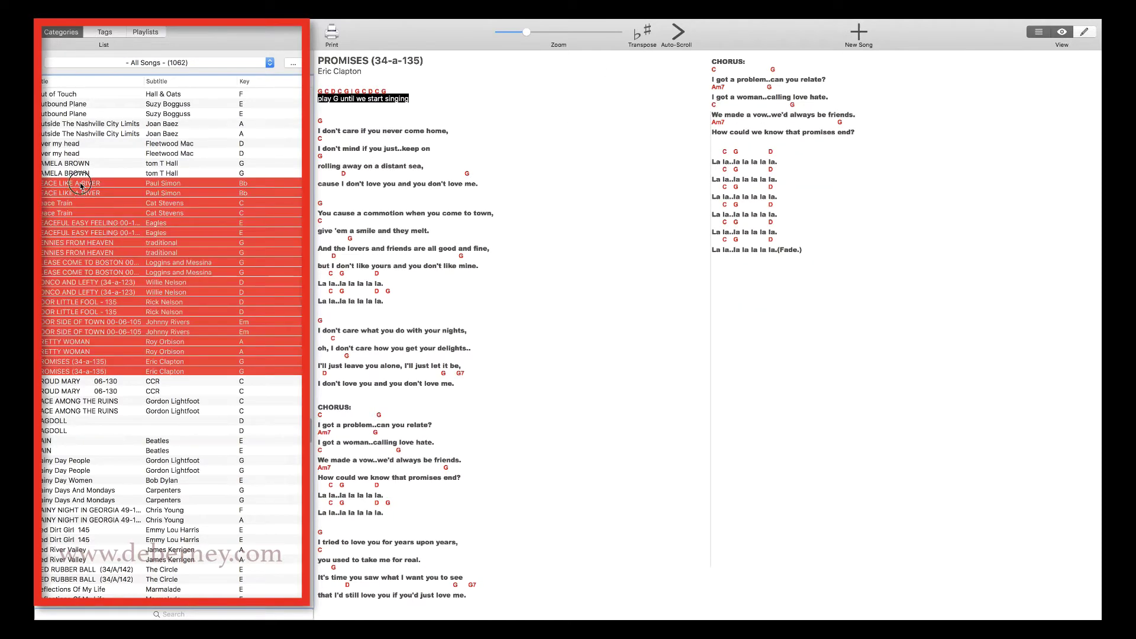
Open printing for the selected songs and page the preview forward to page 13 of 32
click(333, 33)
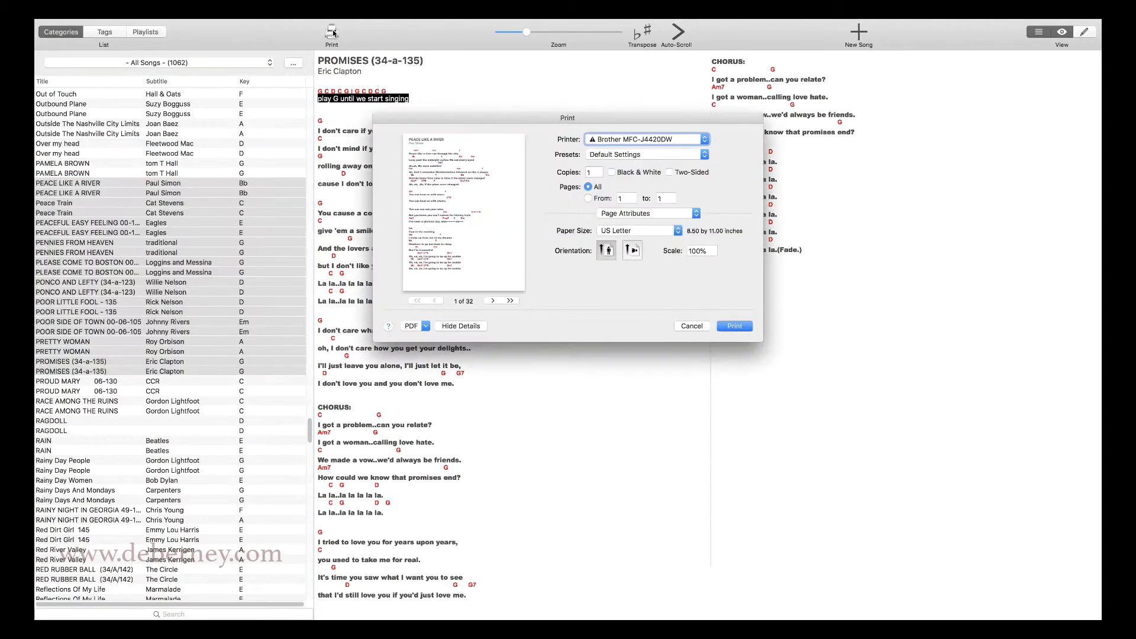
click(494, 300)
click(494, 300)
click(494, 301)
click(495, 300)
click(495, 301)
click(468, 325)
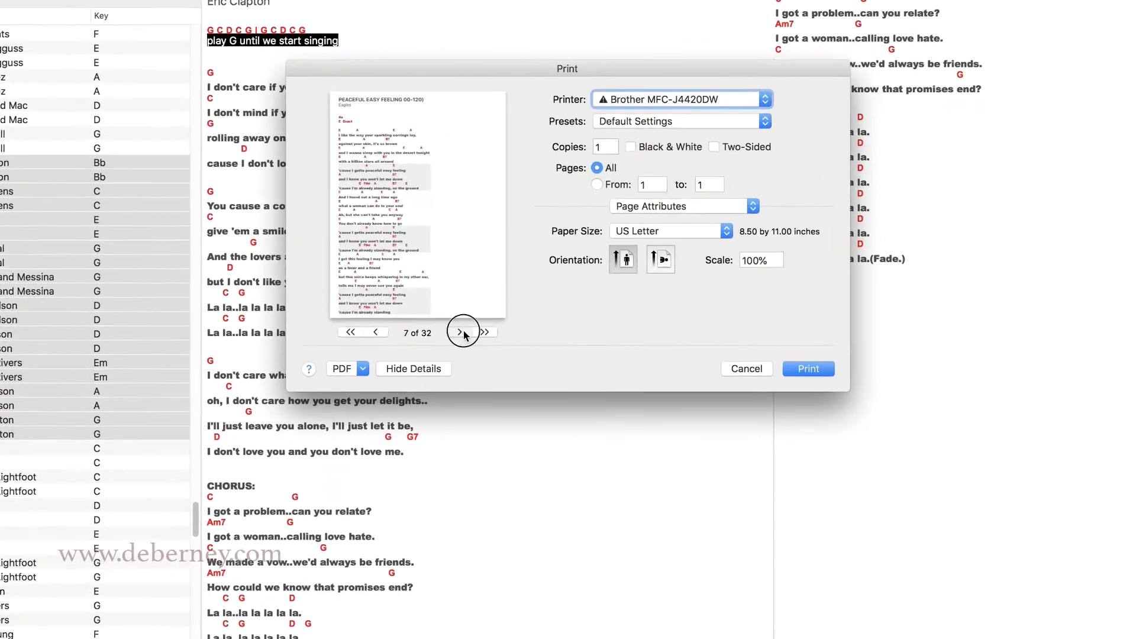
click(468, 324)
click(468, 325)
click(468, 325)
click(468, 324)
click(468, 324)
click(469, 325)
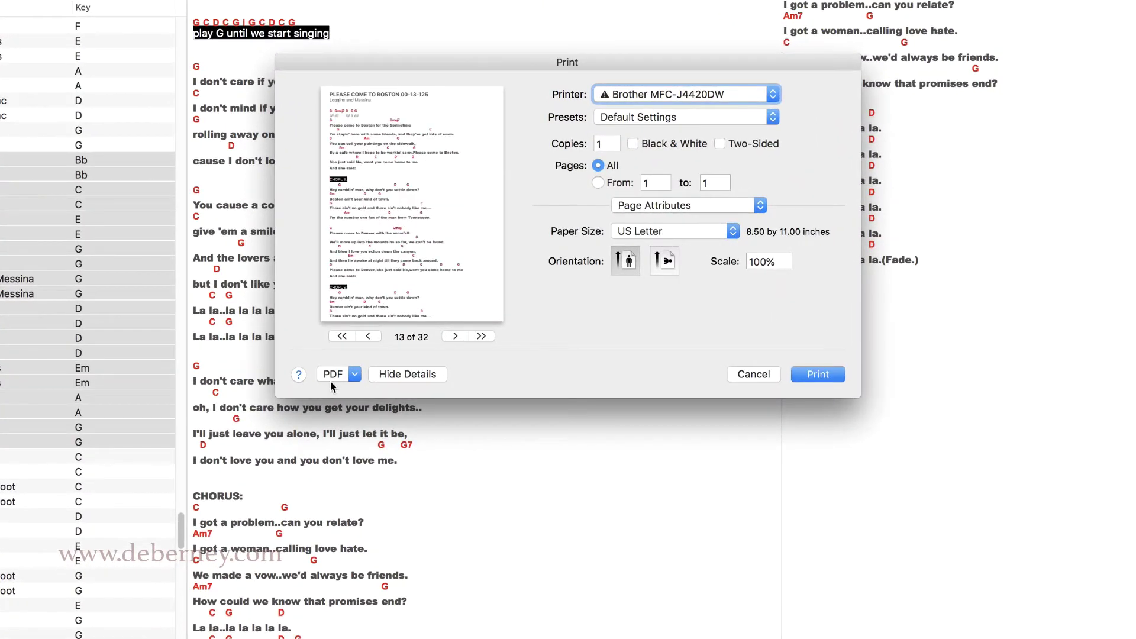
Choose PDF > Save as PDF, then cancel the save sheet
click(354, 375)
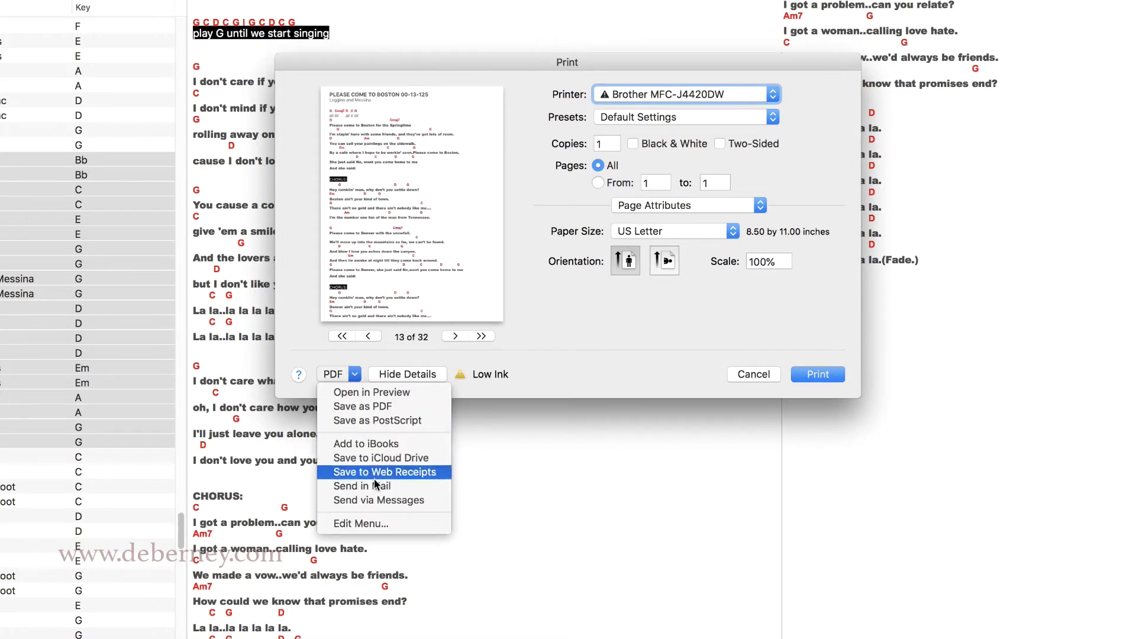
click(362, 408)
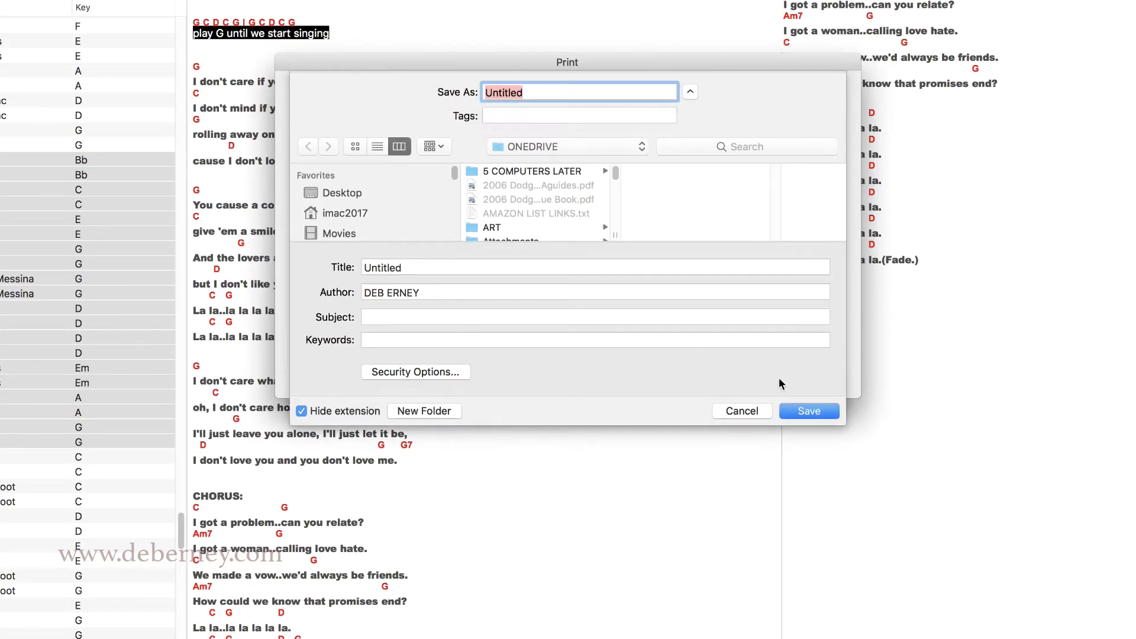
click(750, 410)
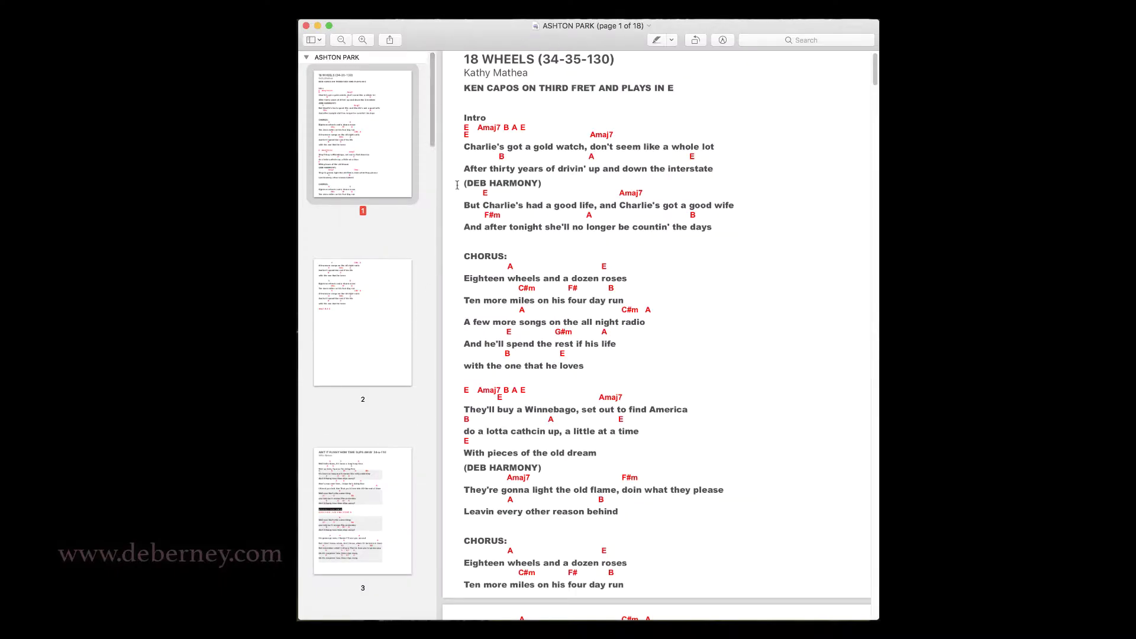
Browse the ASHTON PARK PDF pages using the thumbnail sidebar and arrow keys
scroll(411, 160, down, 4)
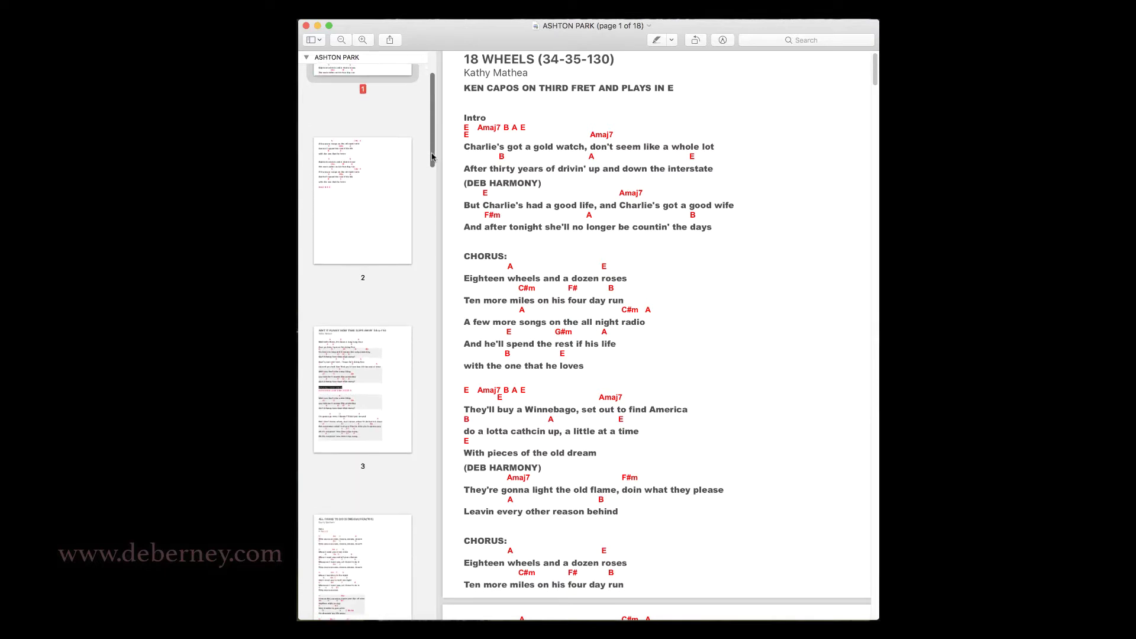
click(380, 176)
key(Down)
key(Down)
key(Down)
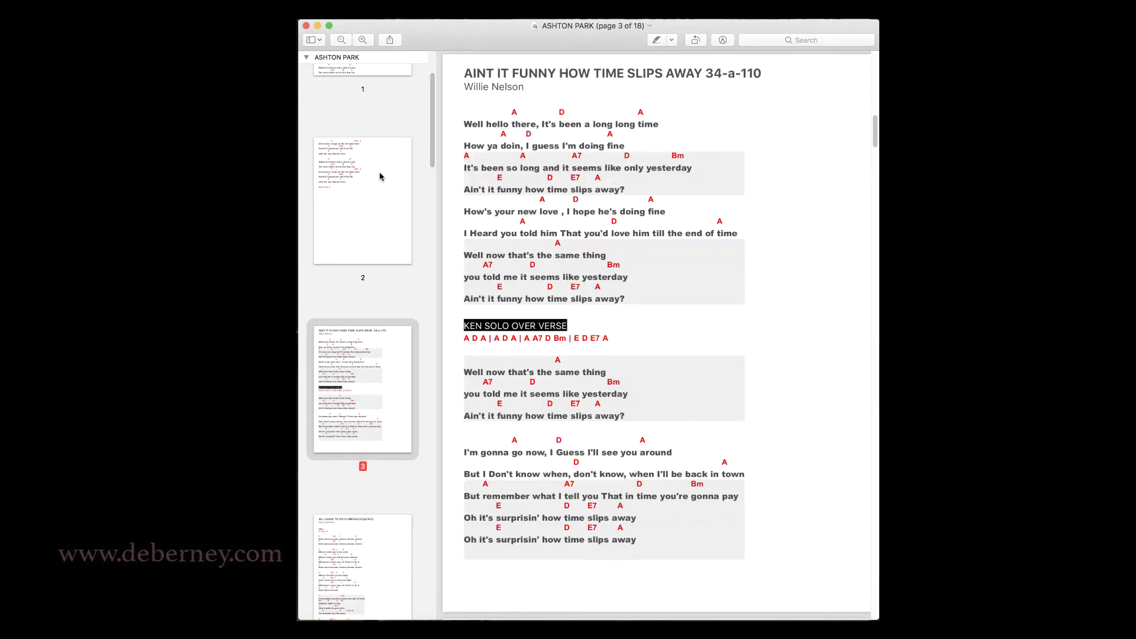
key(Down)
key(Down)
key(Down)
key(Down)
key(Down)
key(Down)
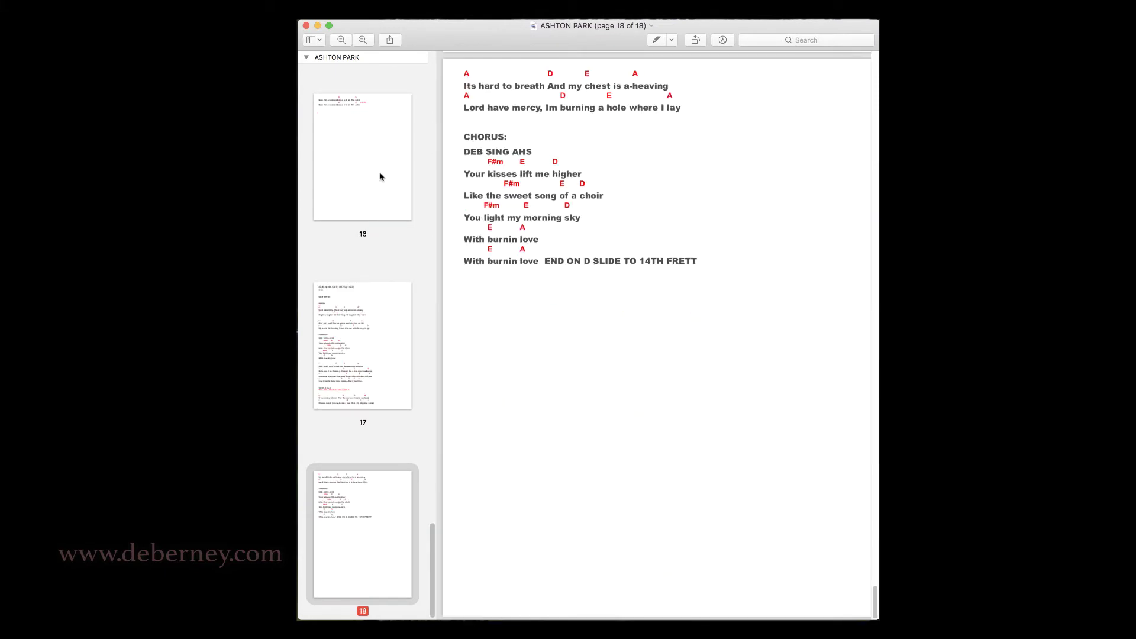
key(Up)
key(Up)
key(Up)
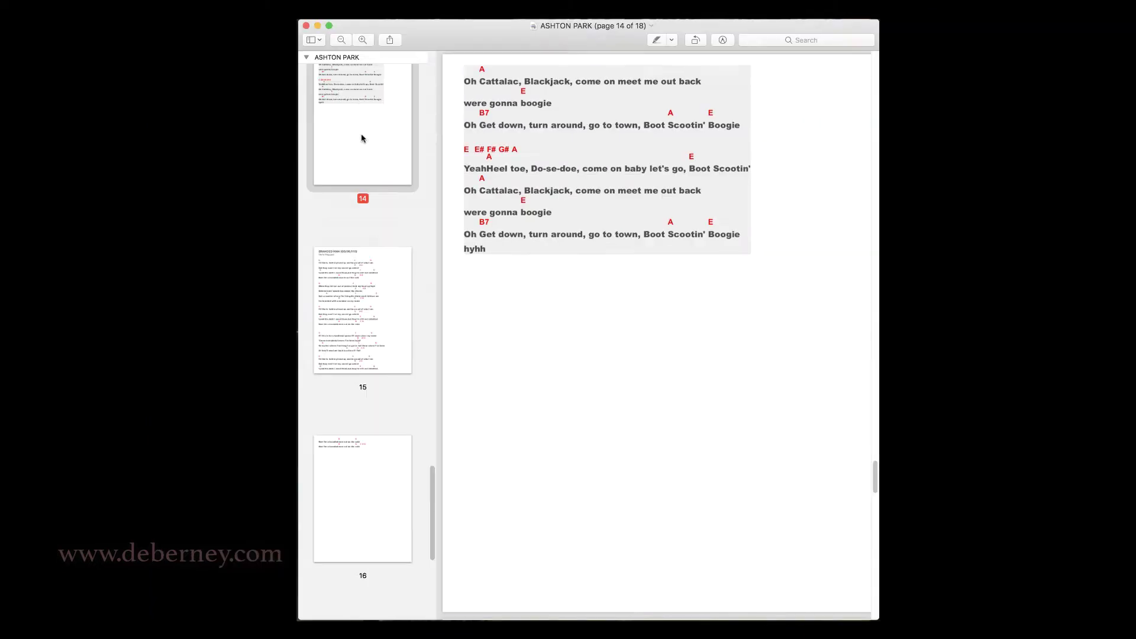
key(Up)
key(Up)
key(Up)
key(Up)
key(Up)
key(Up)
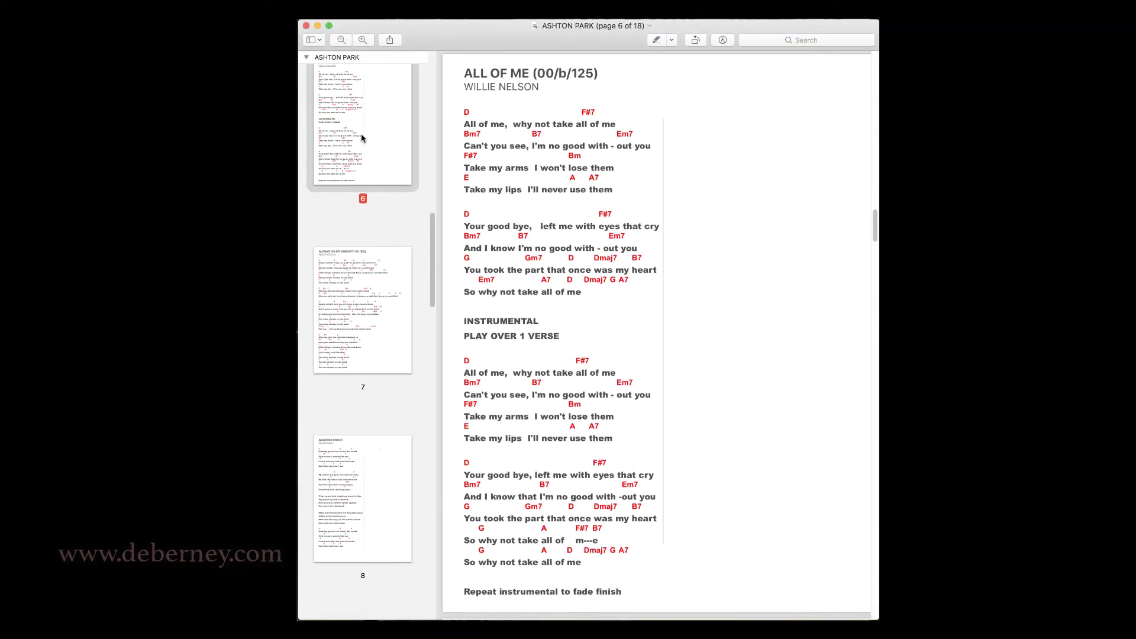
Open and dismiss the Share menu, Markup toolbar and File menu without changes
click(393, 40)
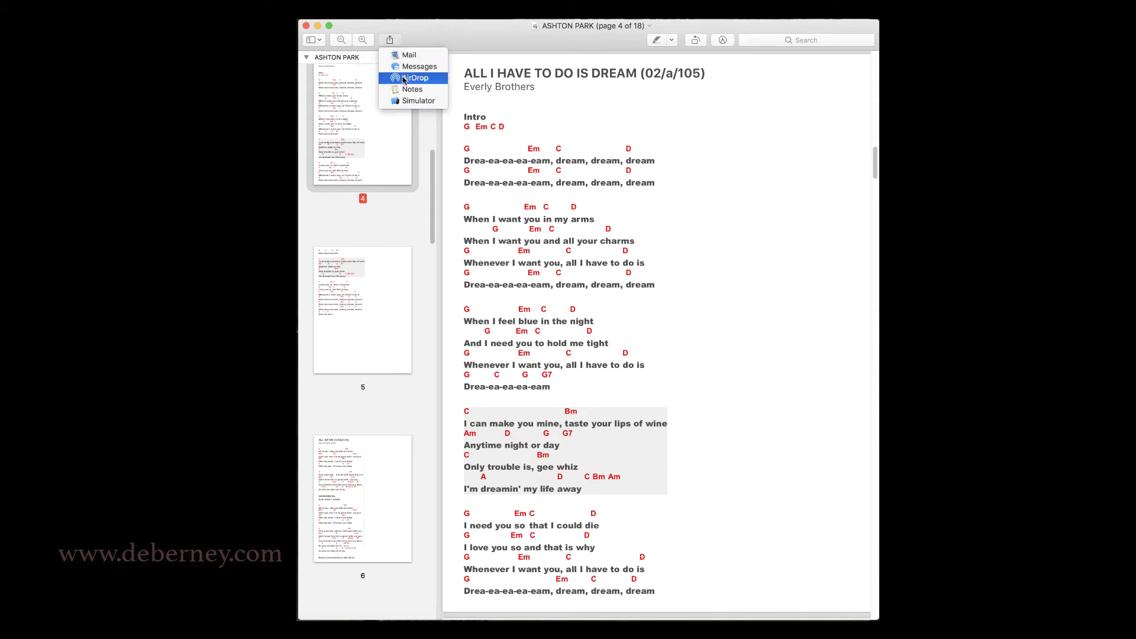
click(418, 342)
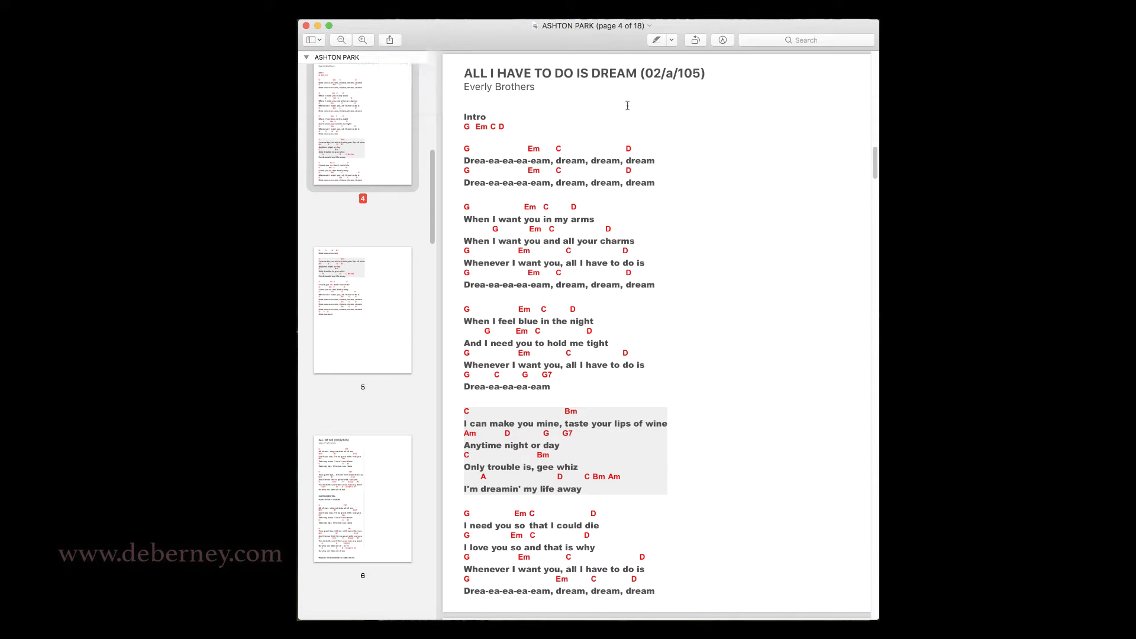
click(722, 41)
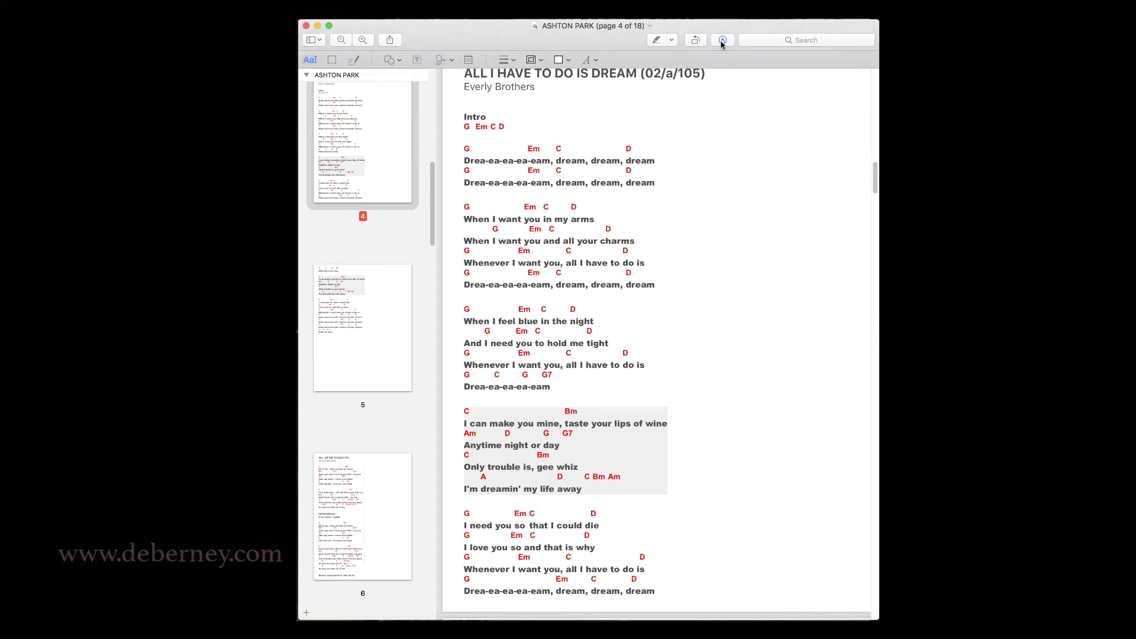
click(722, 42)
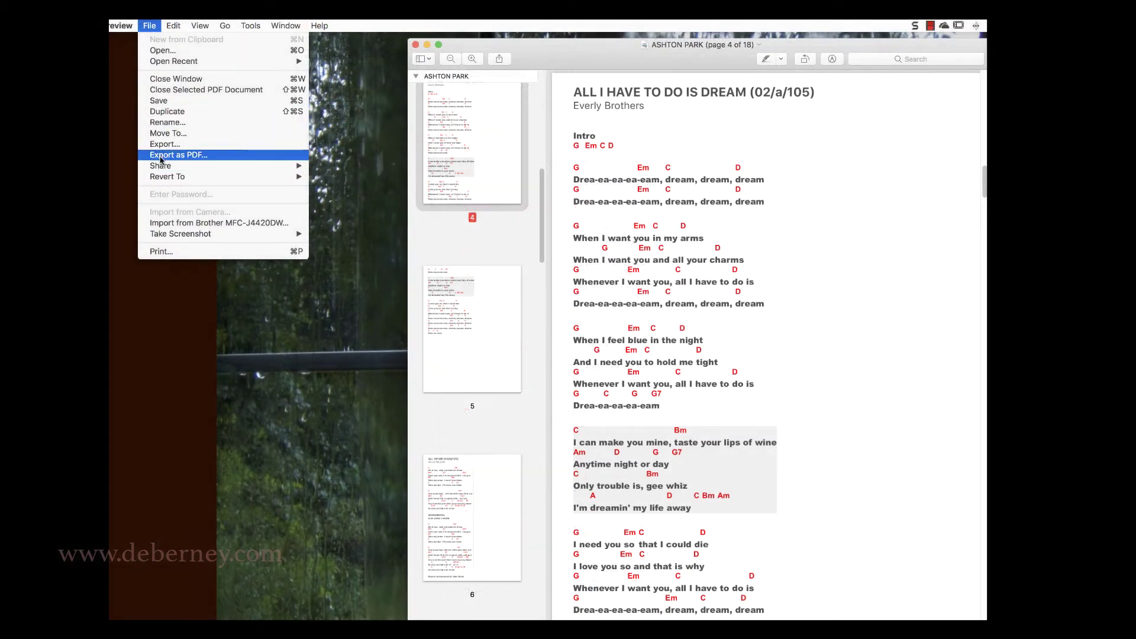
mouse_move(161, 170)
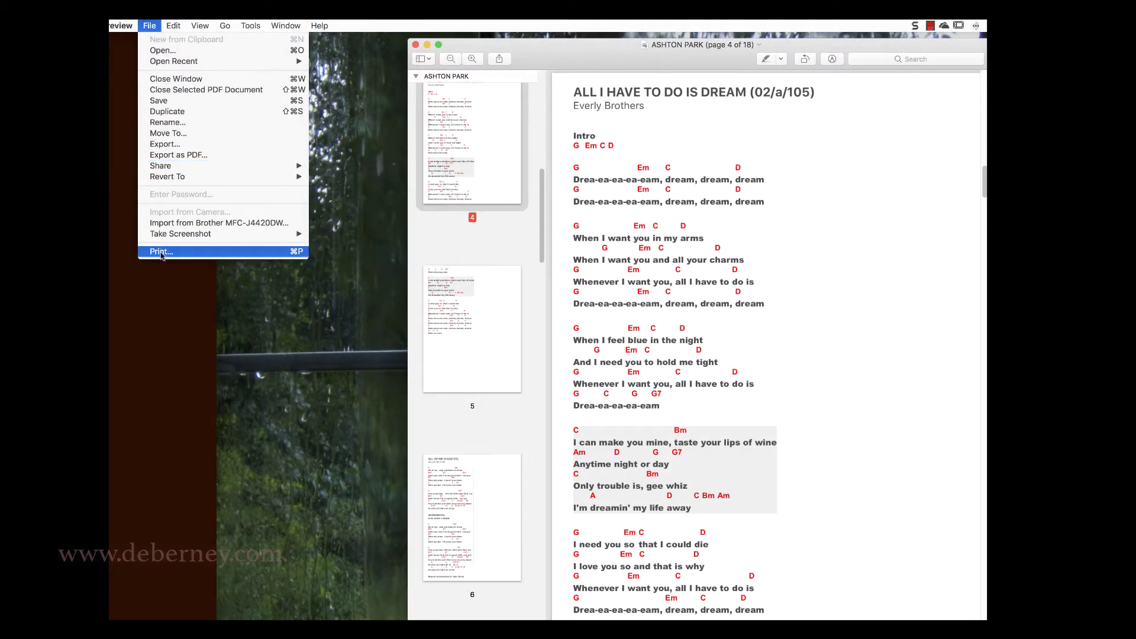
click(837, 203)
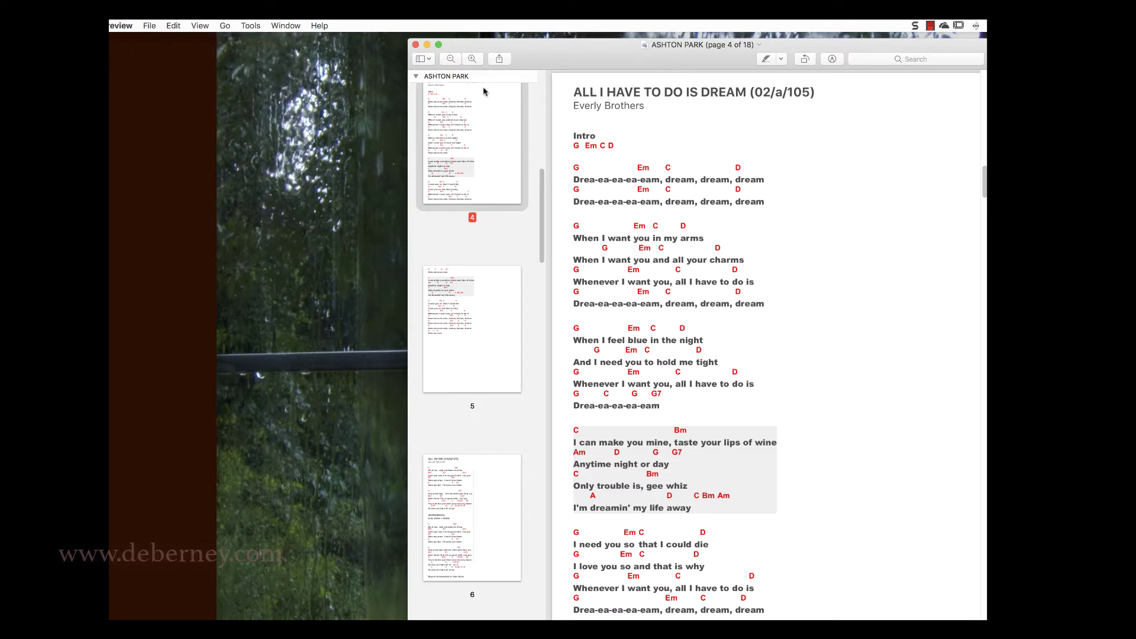
Confirm SongBook's Page Setup as Any Printer, US Letter, portrait, 100% scale
click(426, 62)
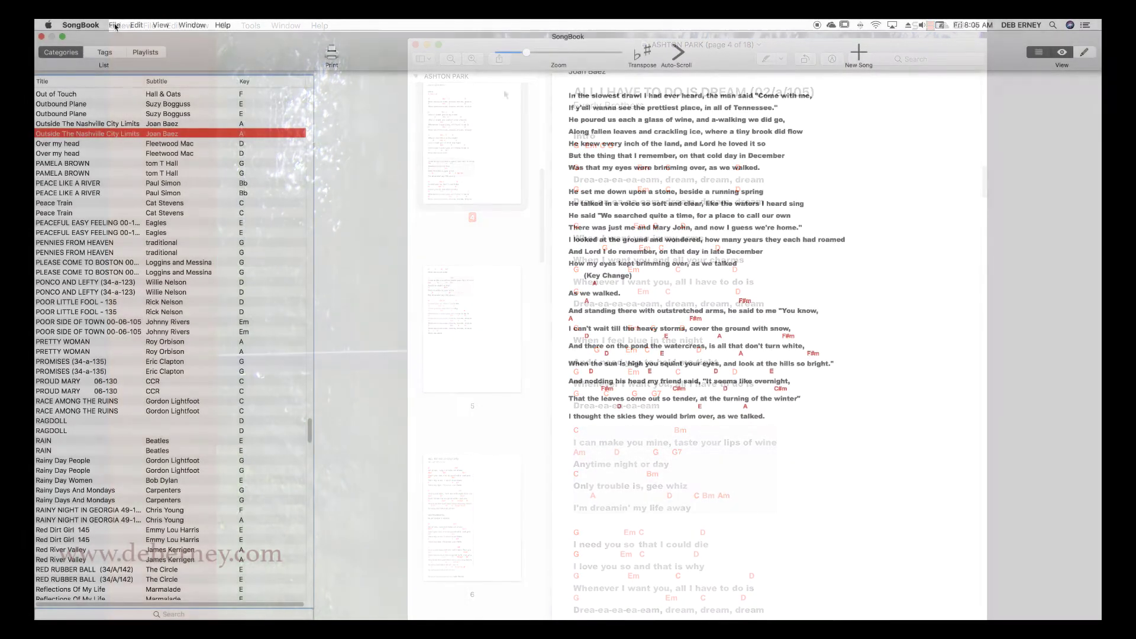
click(115, 27)
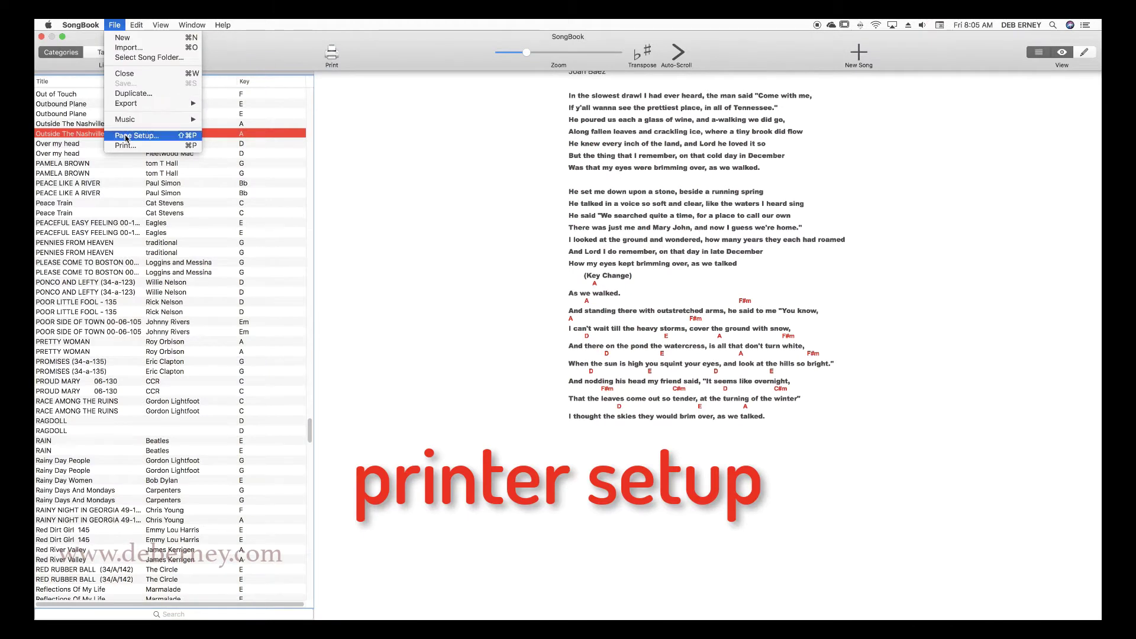
click(125, 136)
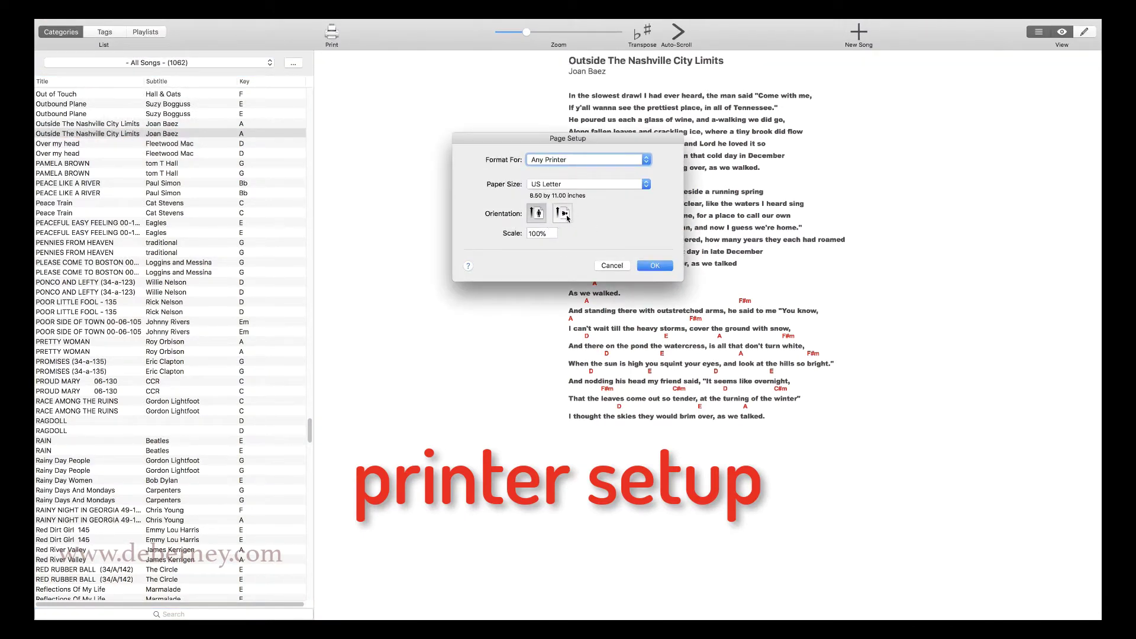
click(661, 268)
click(160, 25)
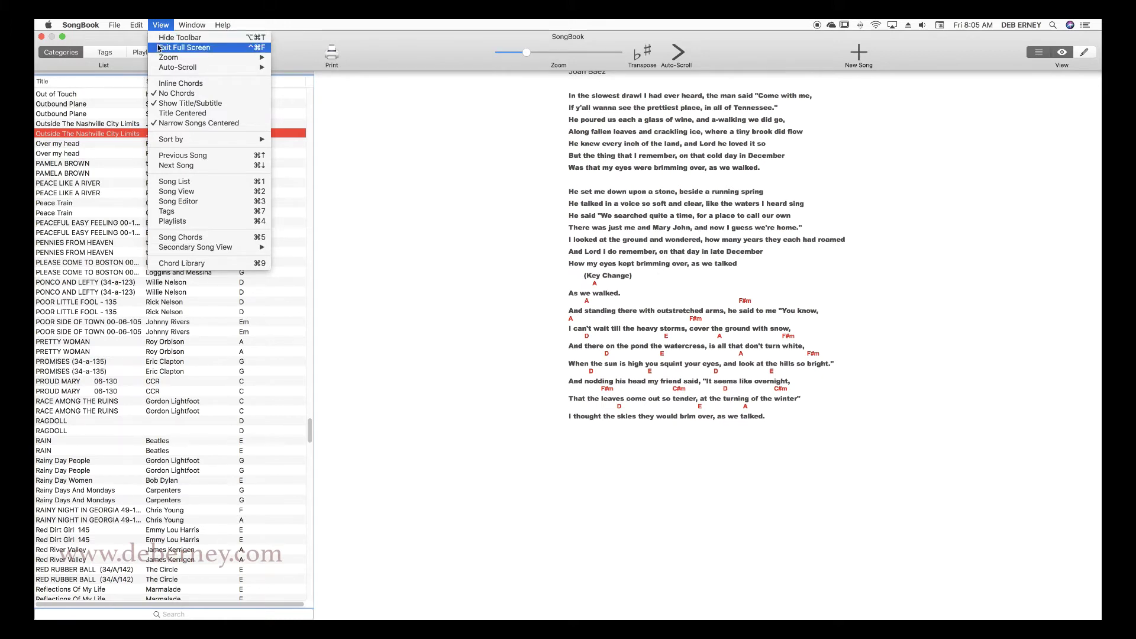
Turn on View > Song Chords to display A, F#m, D, E and C#m diagrams
mouse_move(161, 69)
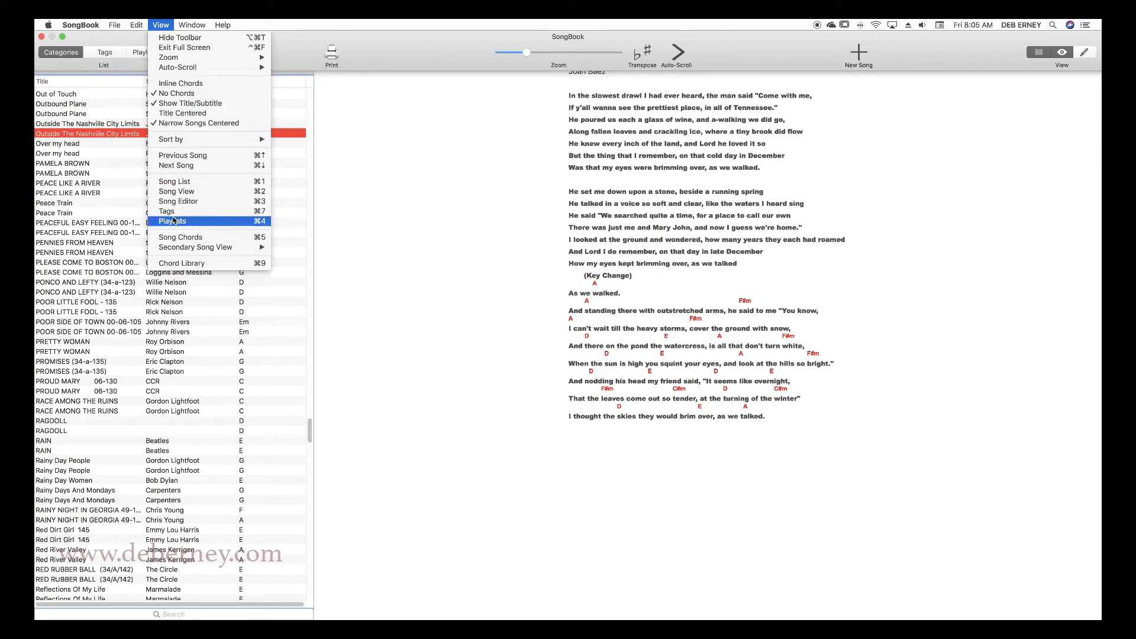
click(198, 243)
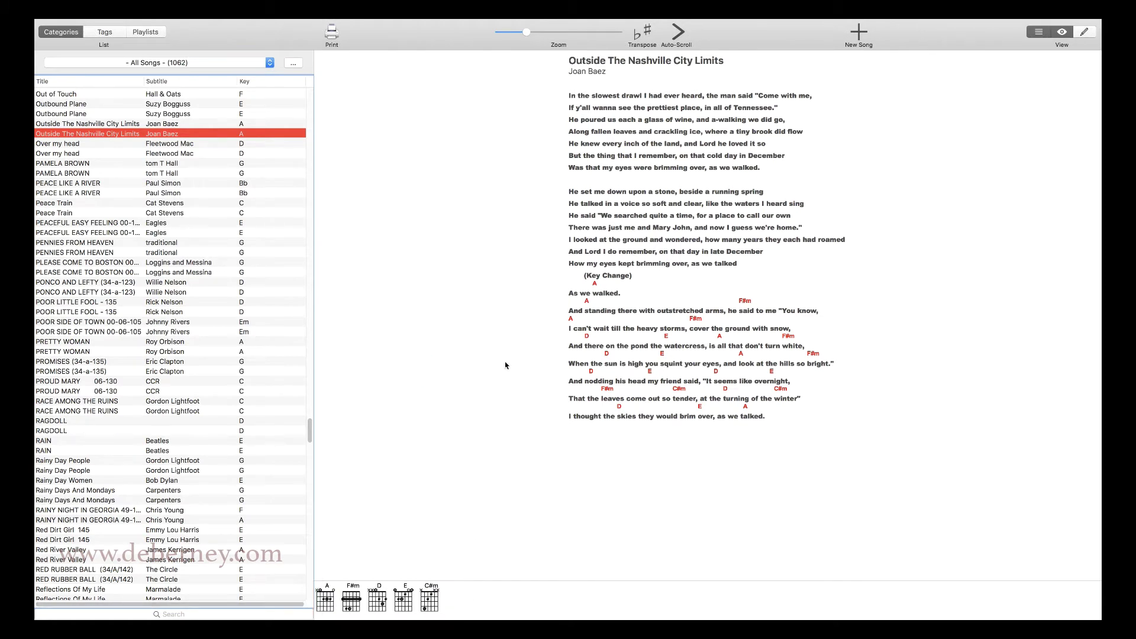
mouse_move(280, 26)
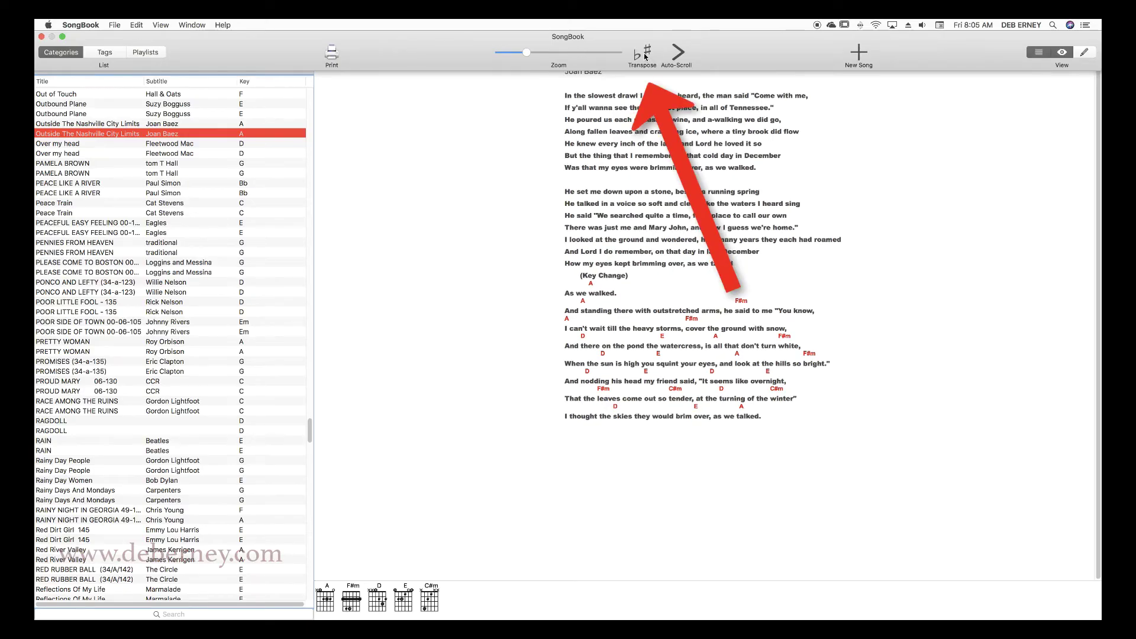
Transpose the current song upward through Bb, B and C
click(639, 40)
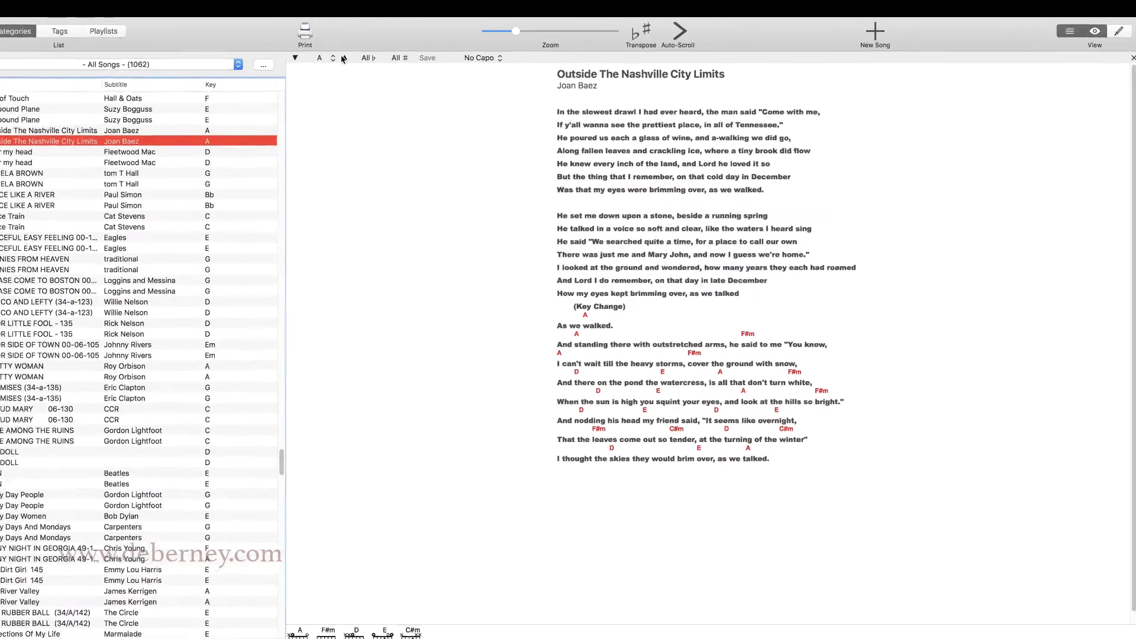
click(368, 52)
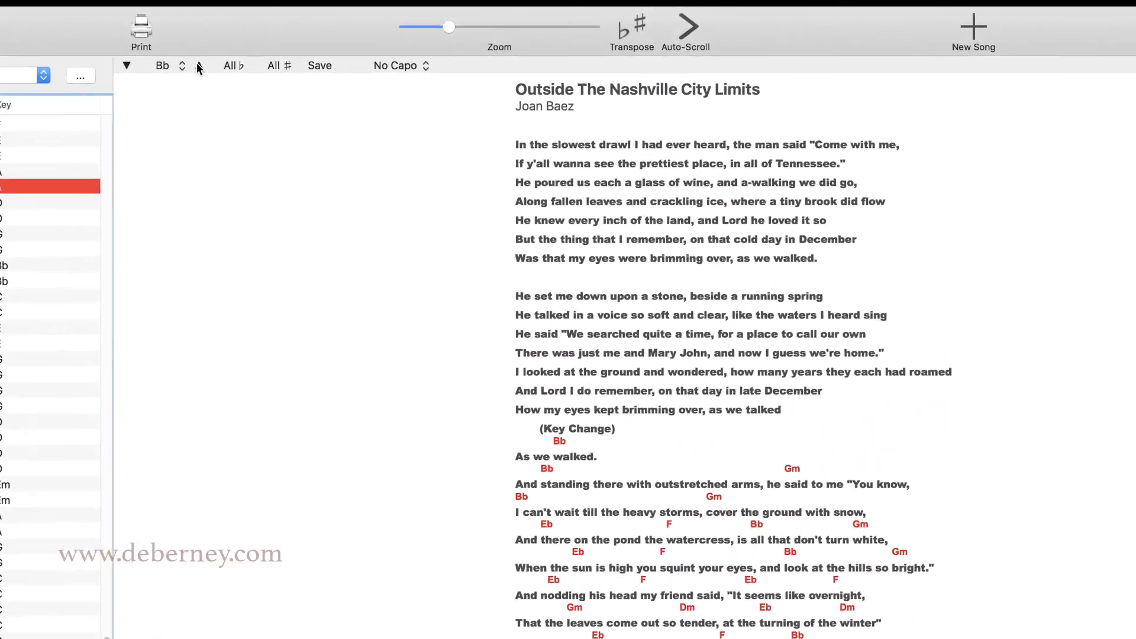
click(199, 65)
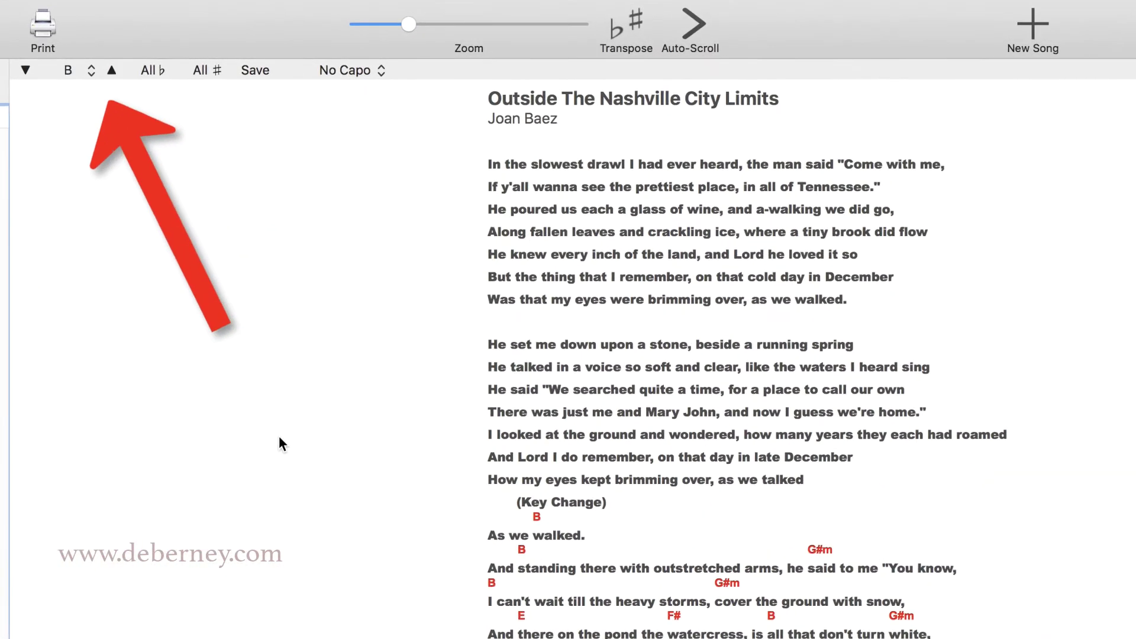
click(113, 70)
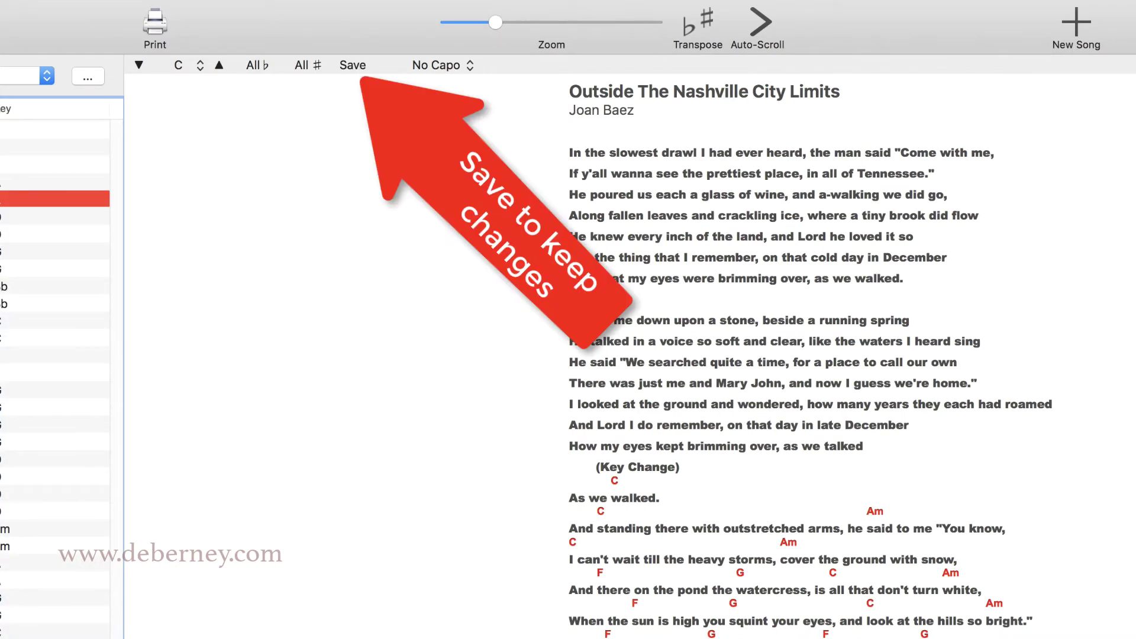
Open Over my head, try Capo 1, then set No Capo to restore the key of D
click(53, 234)
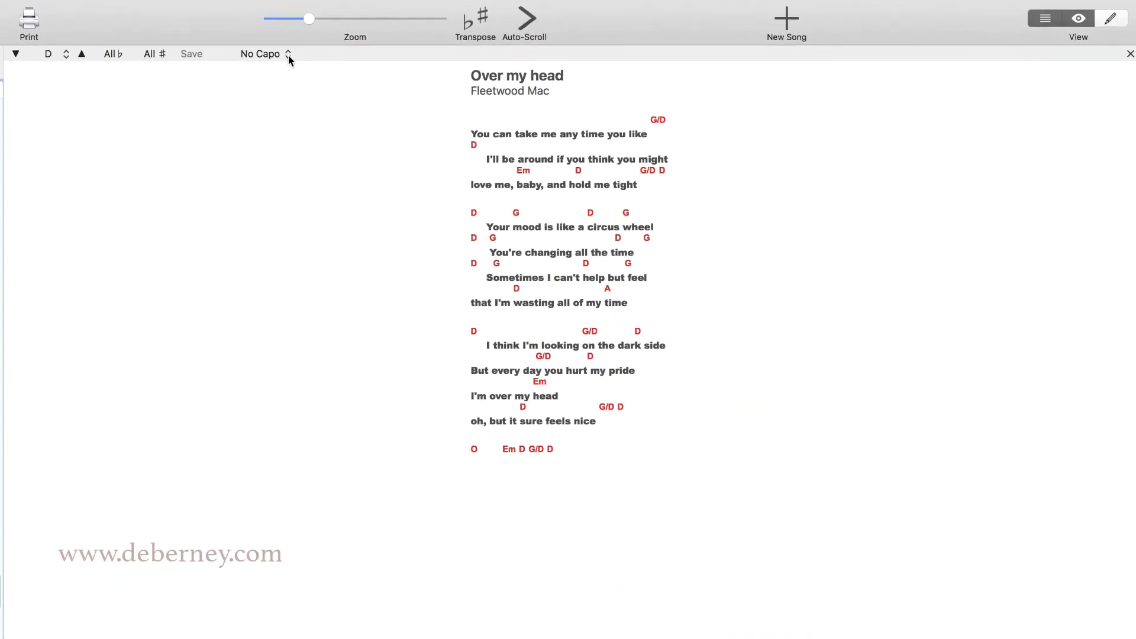
click(289, 55)
click(236, 67)
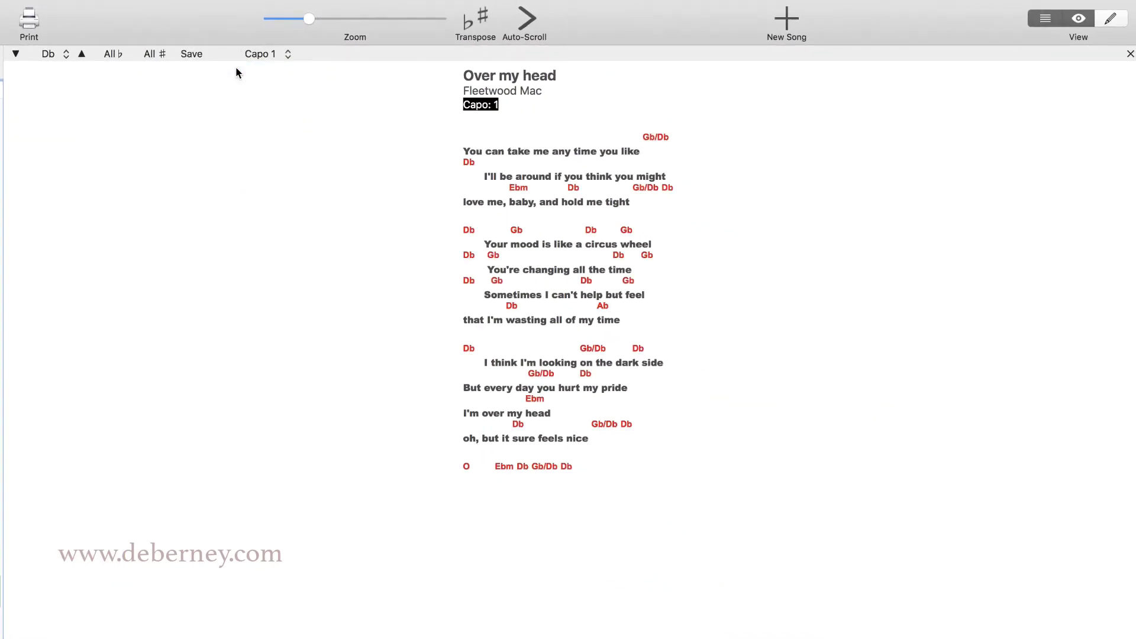
click(289, 55)
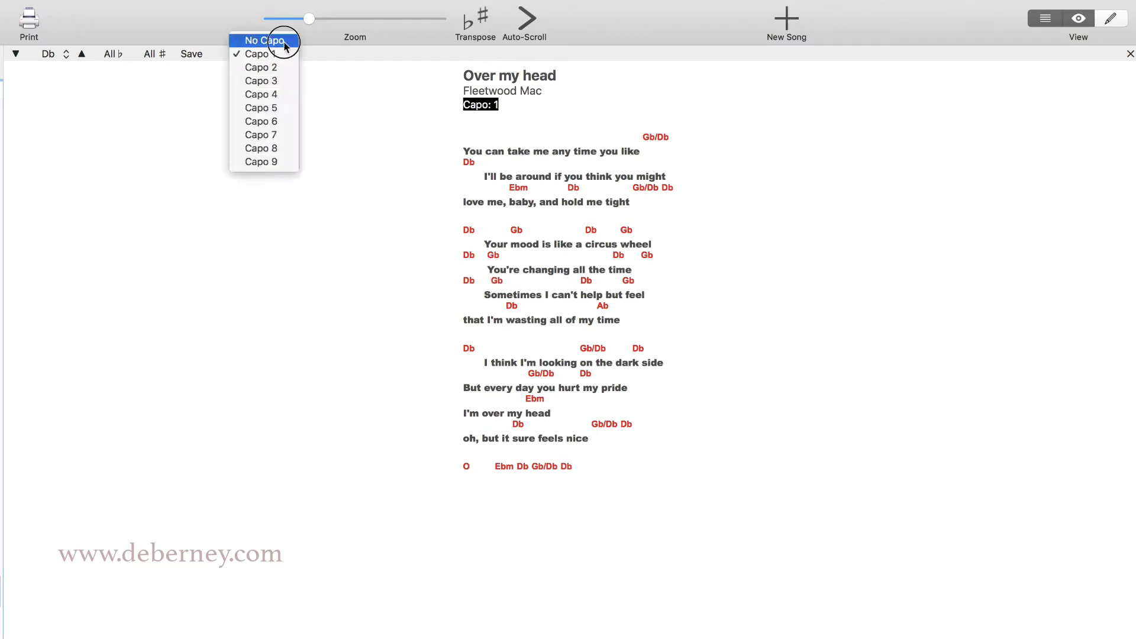
click(285, 40)
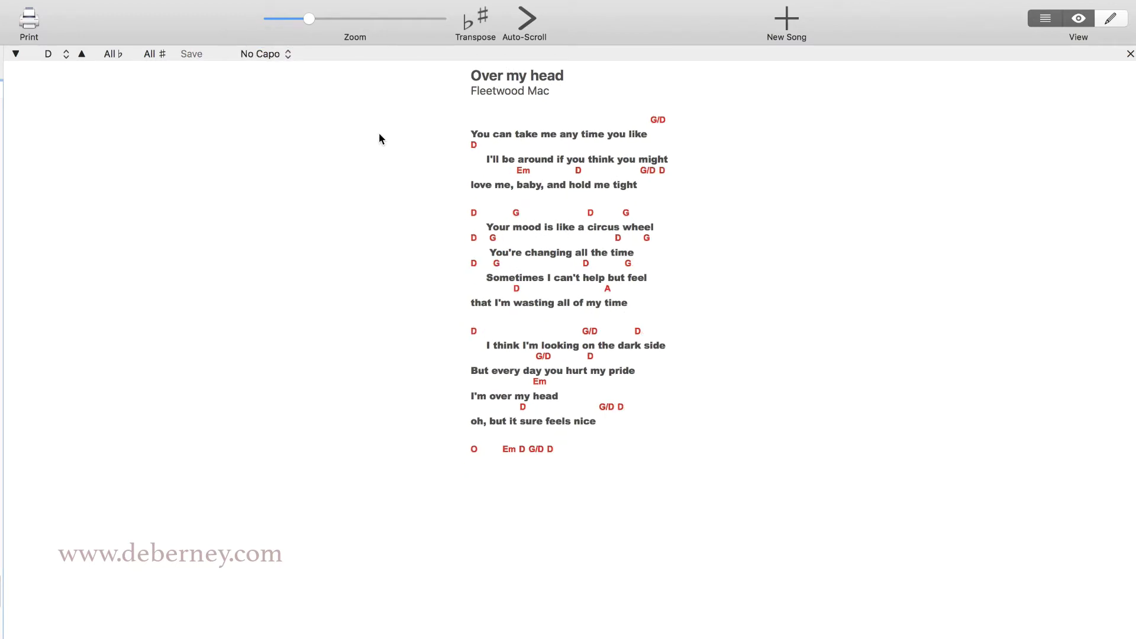
In the chord-text editor, add test lines like 'THIS IS ACHANCE' under {key:D}, then delete them
click(1114, 21)
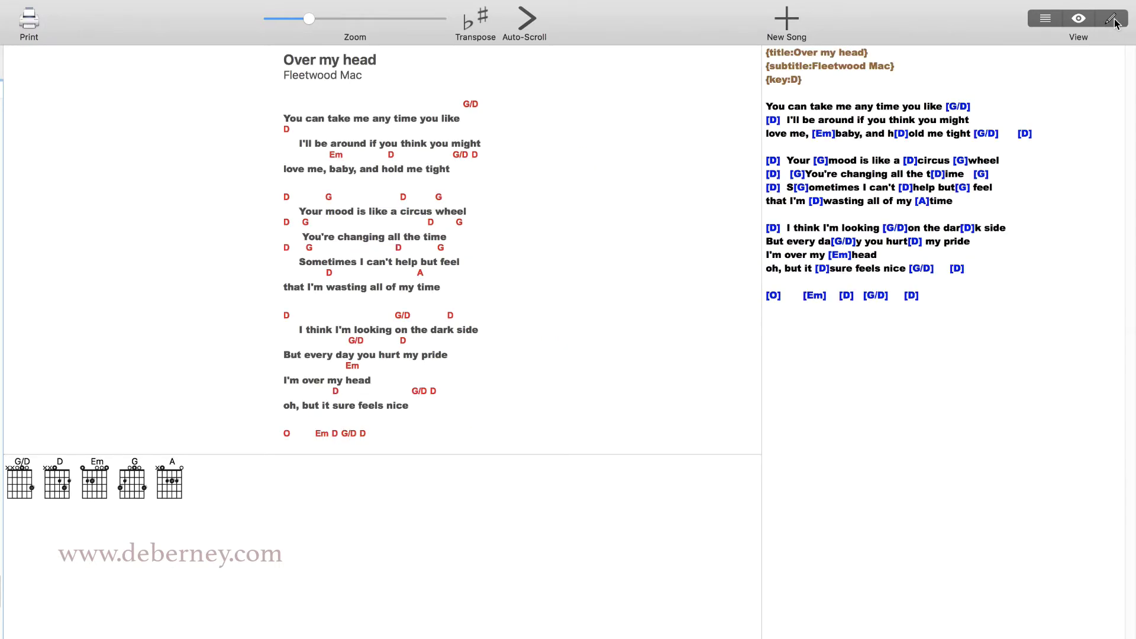
click(825, 94)
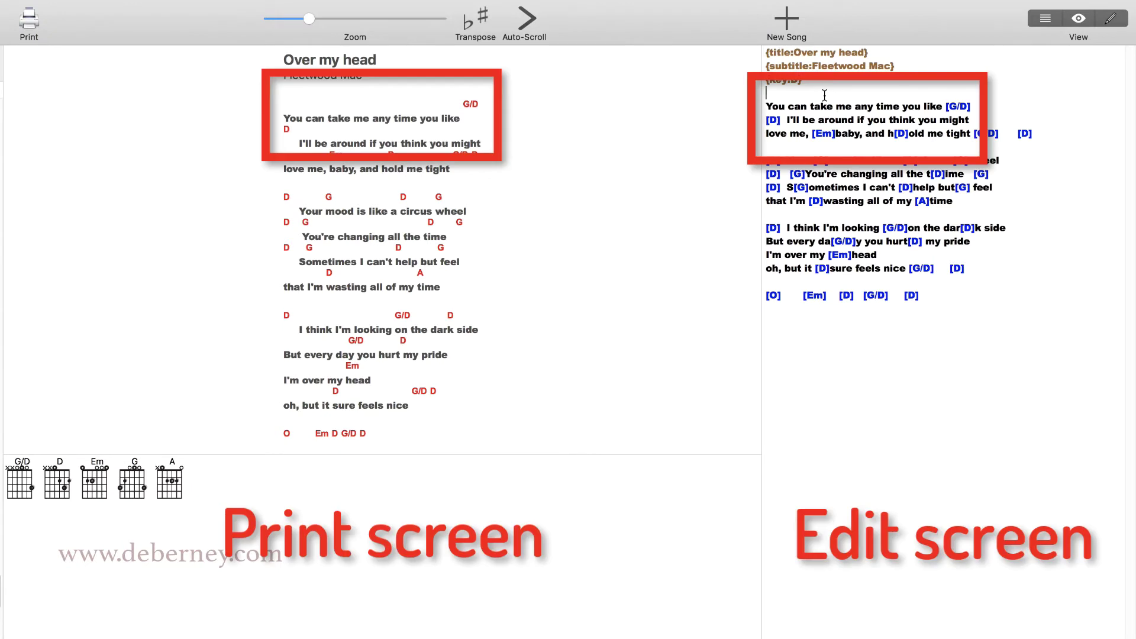
text(HELLOW)
key(BackSpace)
text(THIS)
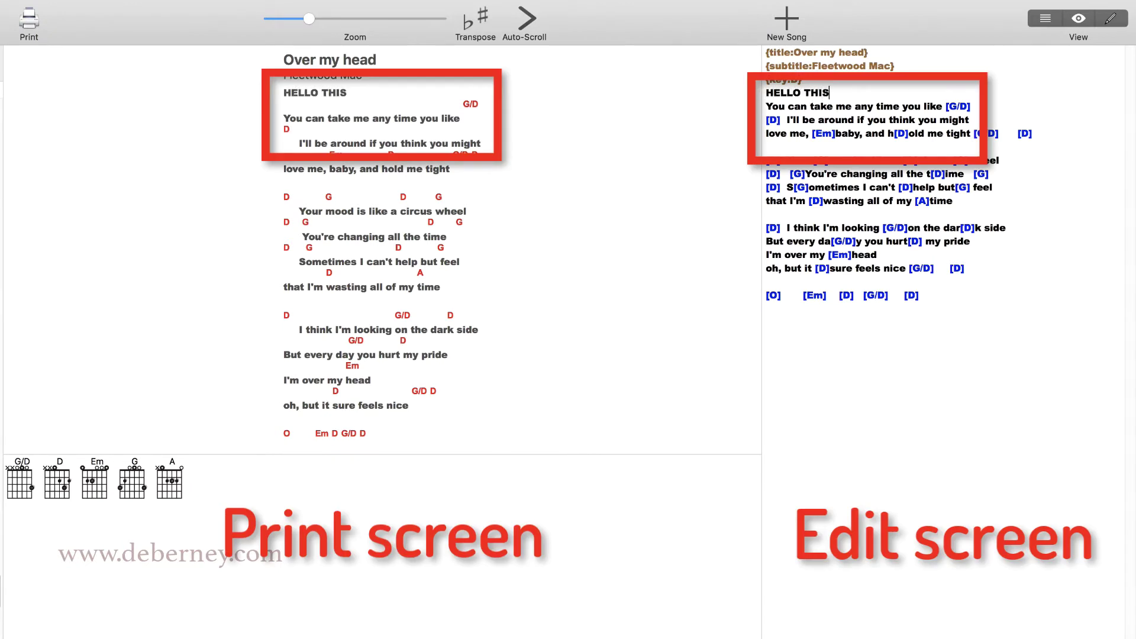
text( IS ACHANC)
text(E)
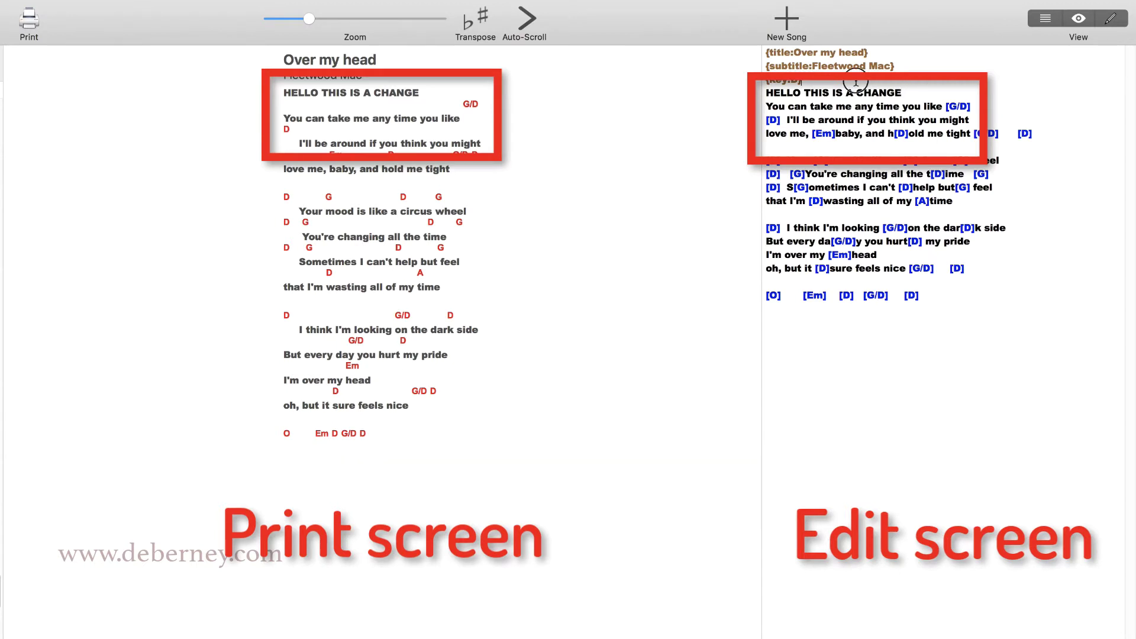
key(Return)
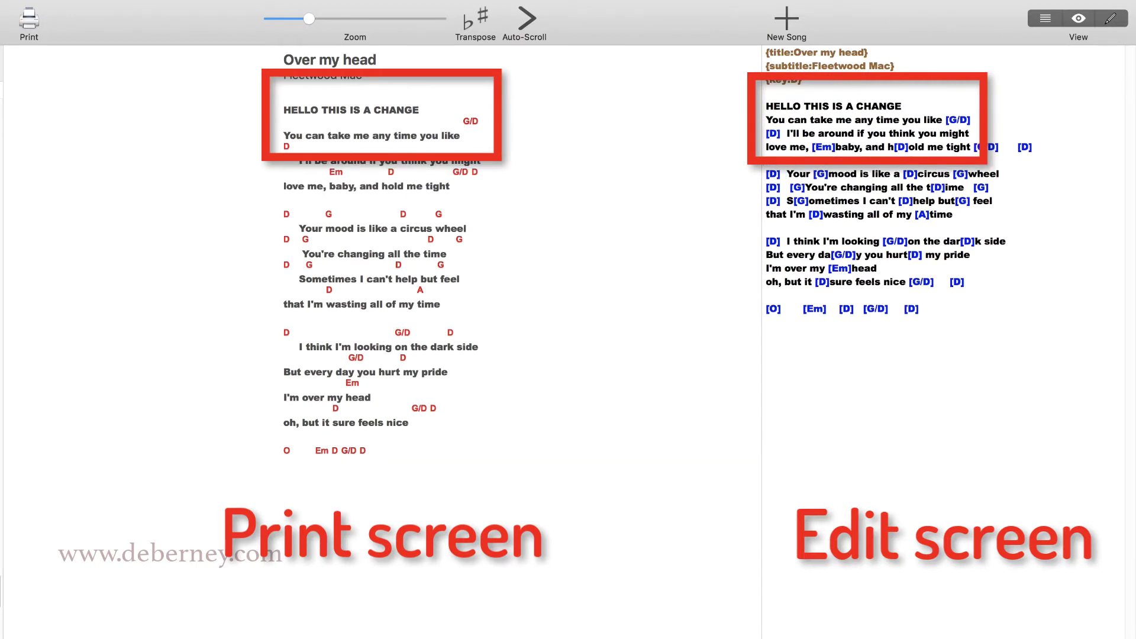
text(E.   )
text(V V V V V V V)
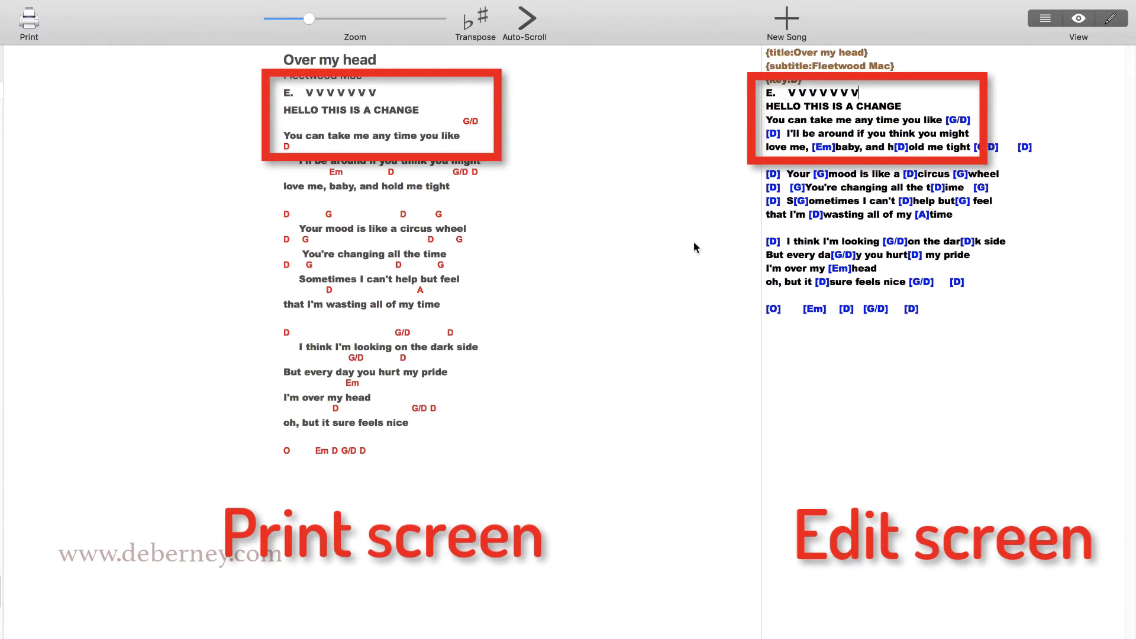
drag(902, 107, 764, 94)
key(BackSpace)
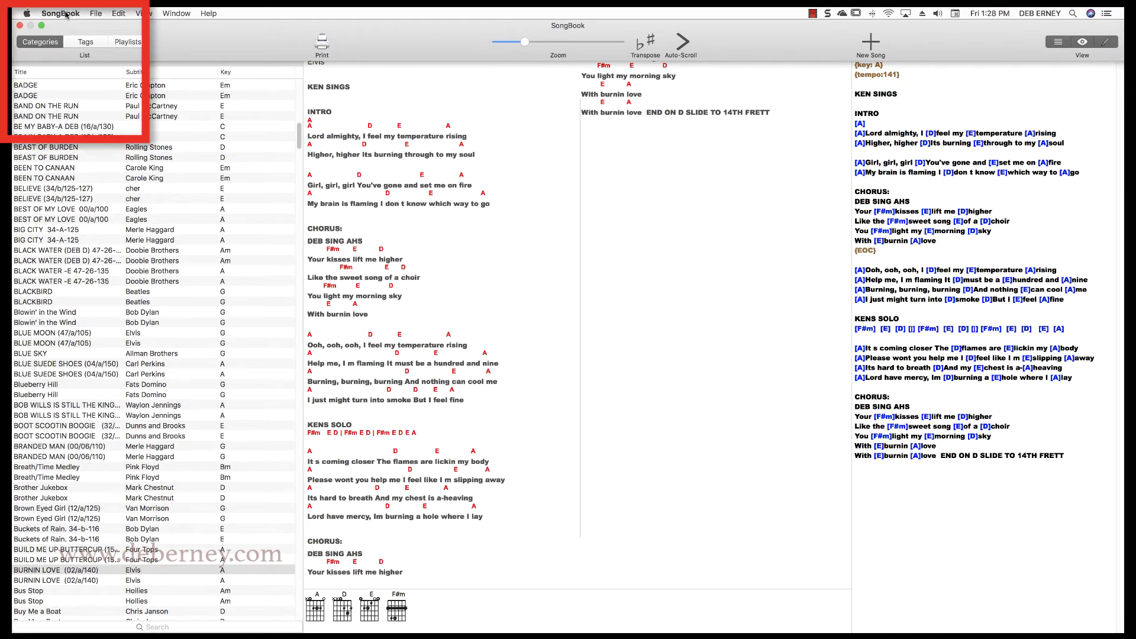
Open SongBook Preferences and keep Shading as the chorus style
click(62, 13)
click(68, 43)
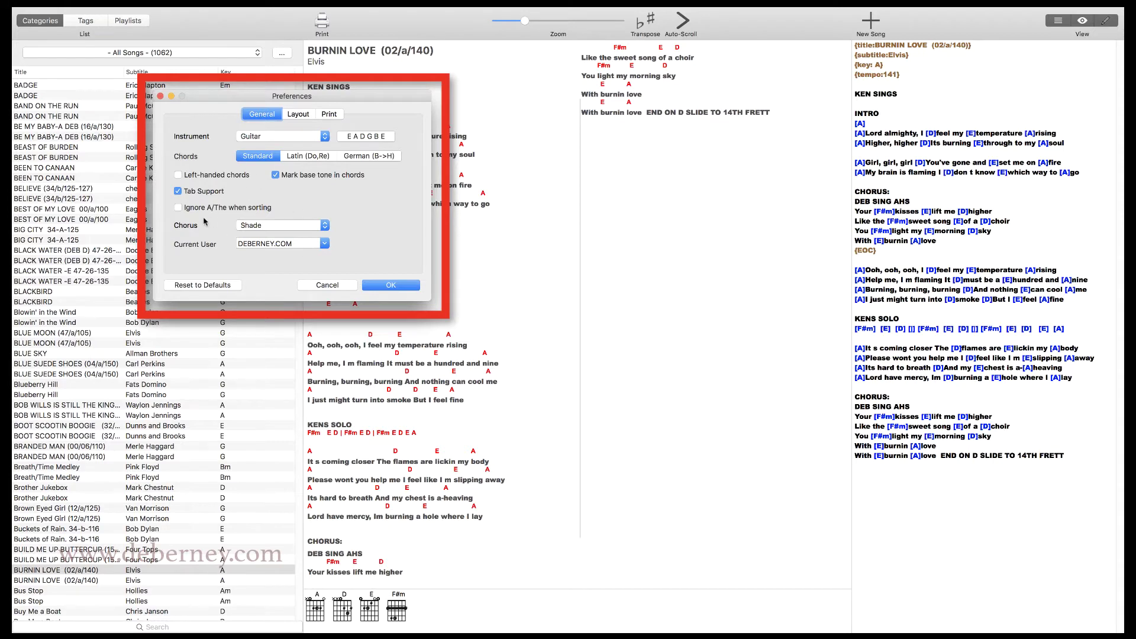
click(327, 225)
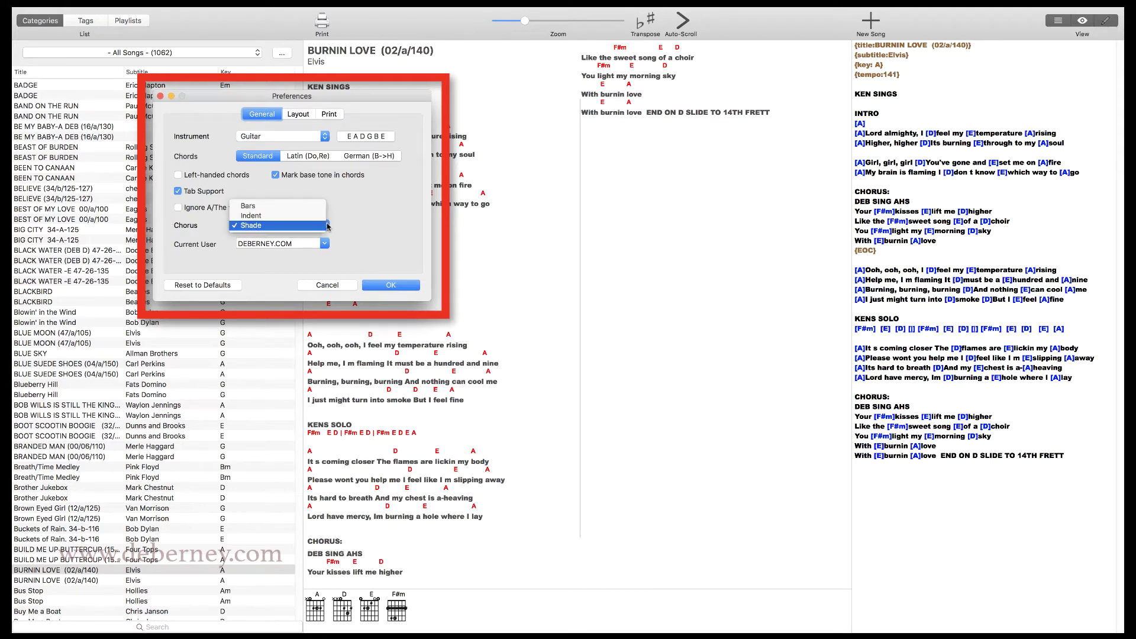
click(353, 230)
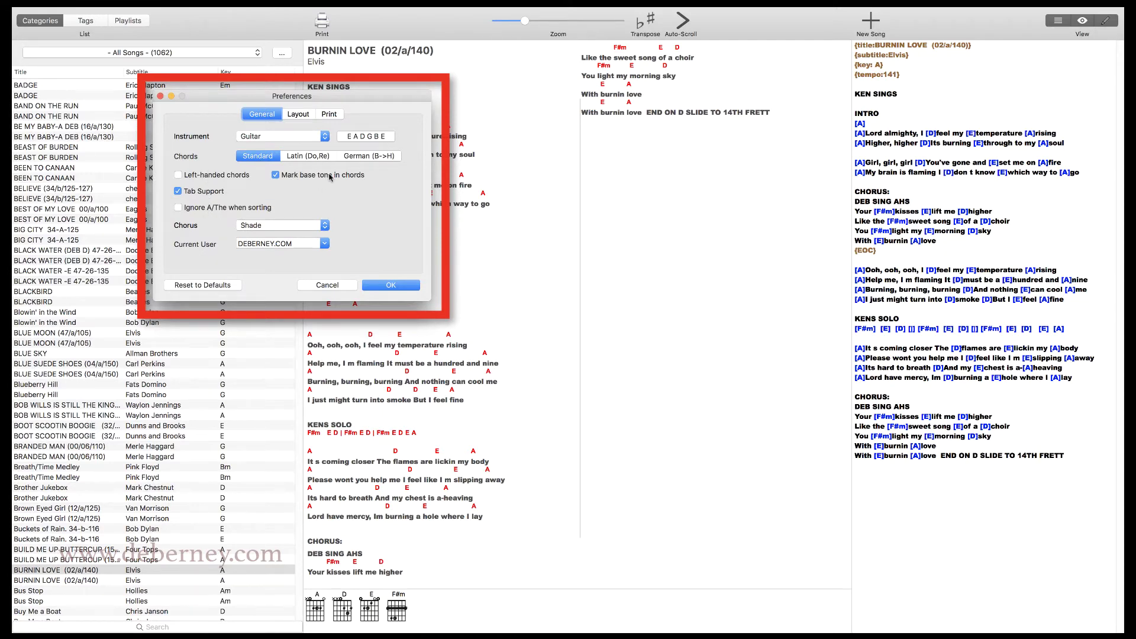
Leave chord notation at standard and instrument at guitar with default tuning, then show Layout settings
click(314, 159)
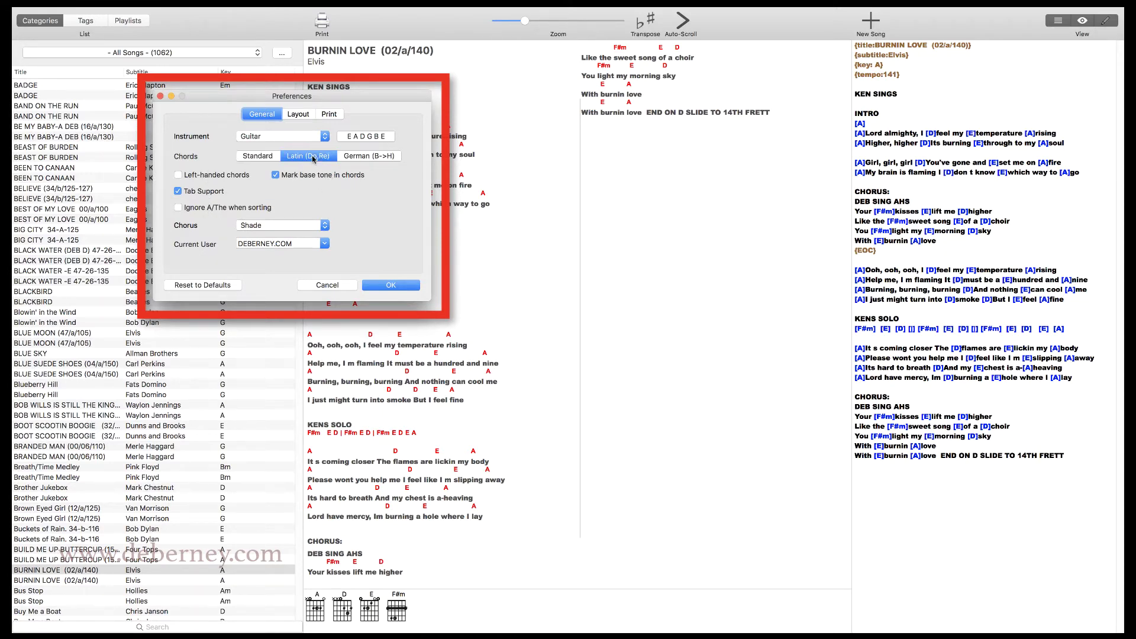
click(359, 157)
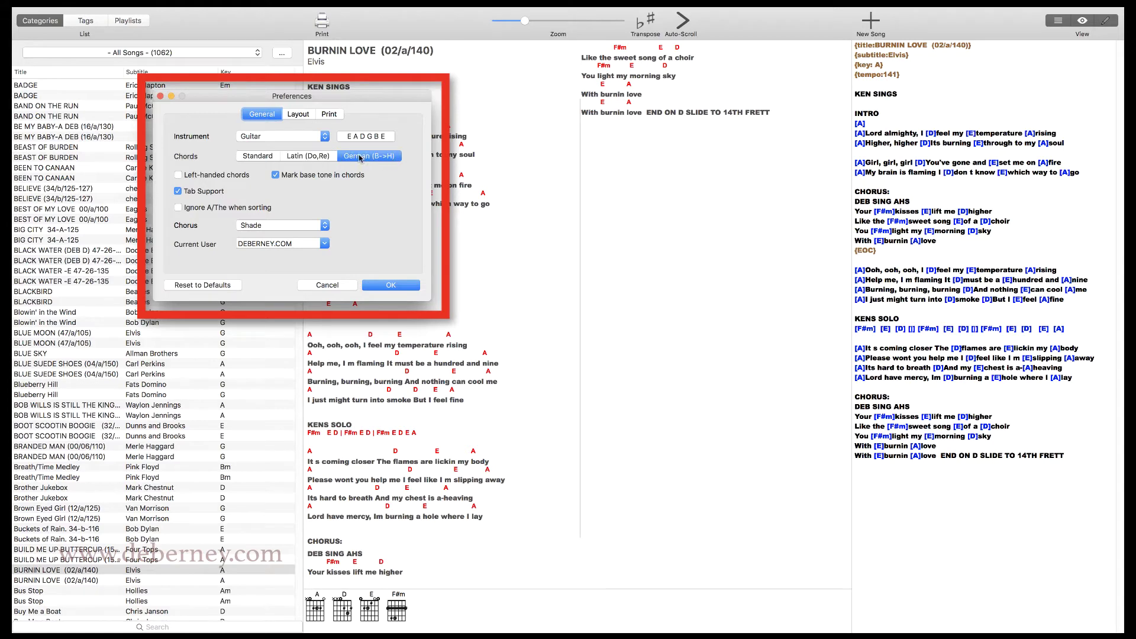
click(271, 158)
click(325, 138)
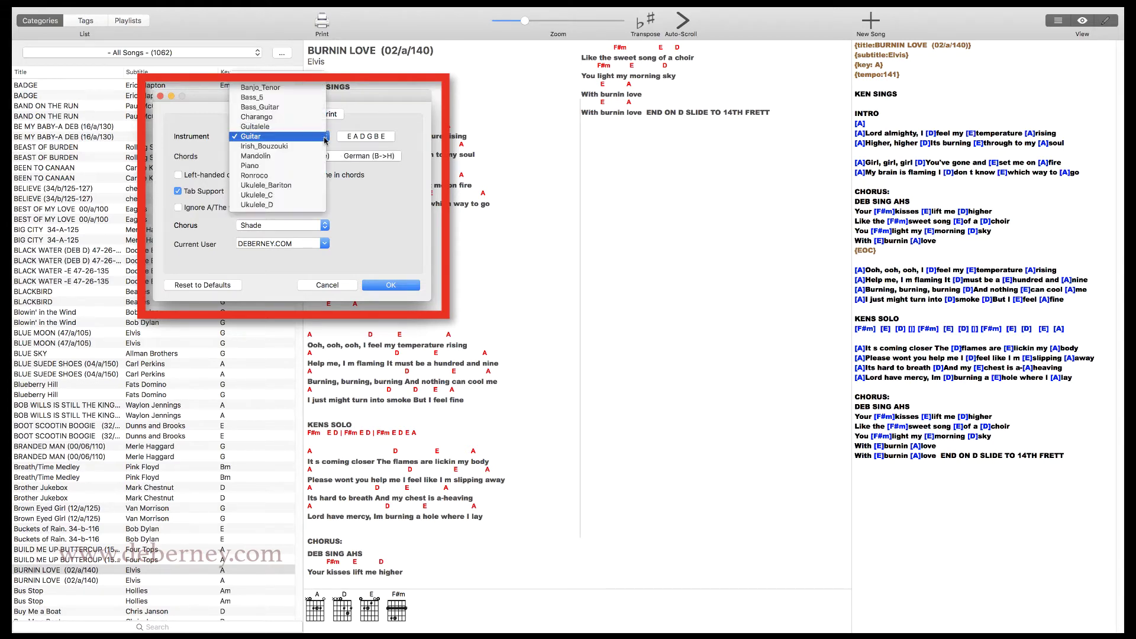
click(325, 139)
click(362, 139)
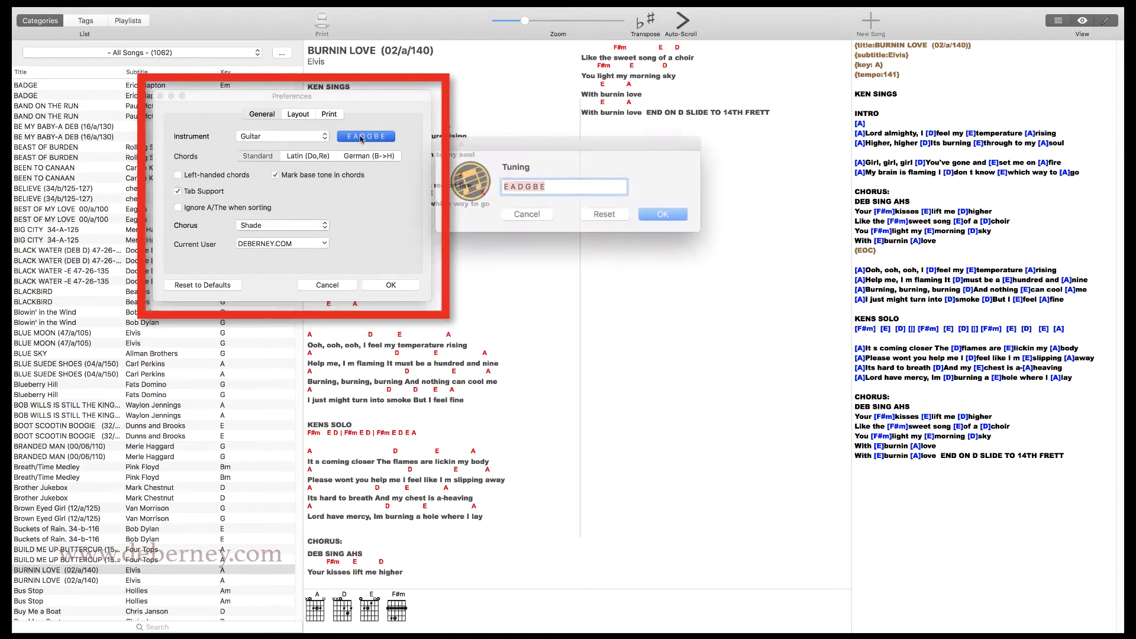
click(538, 211)
click(296, 116)
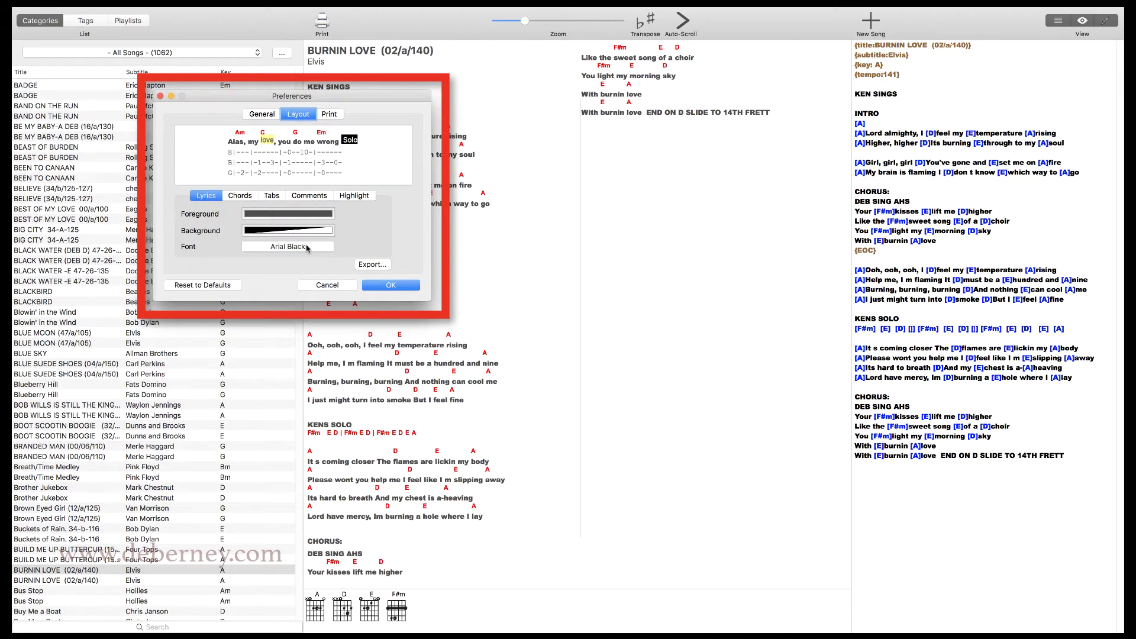
Browse the Chords, Tabs, Comments, Highlight, print margin and General settings, then return to Layout
click(239, 197)
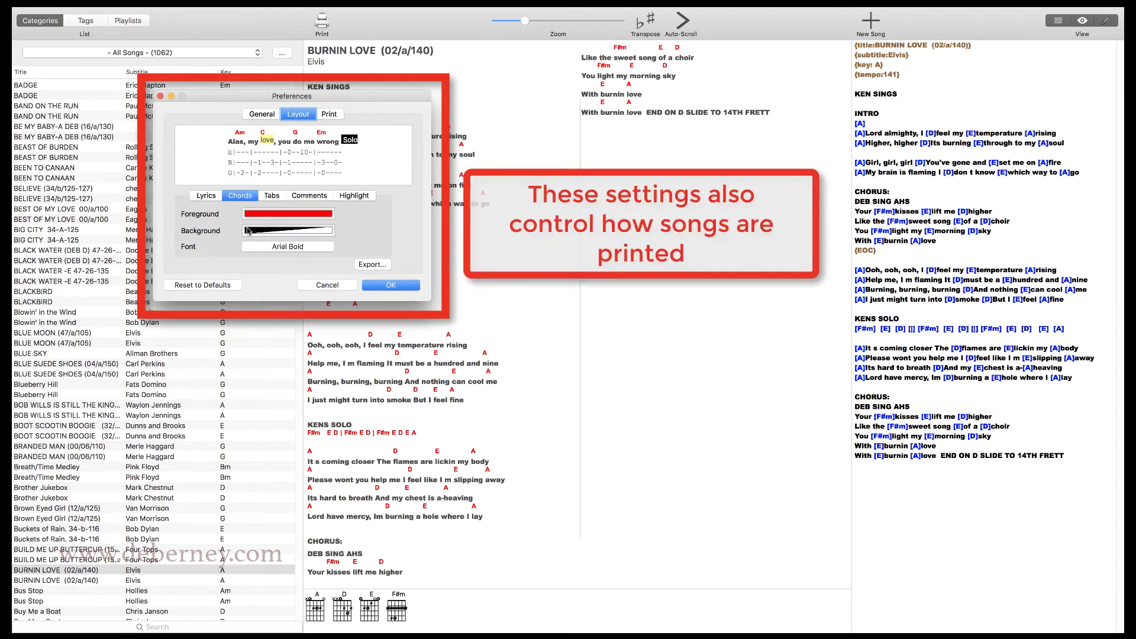
click(274, 196)
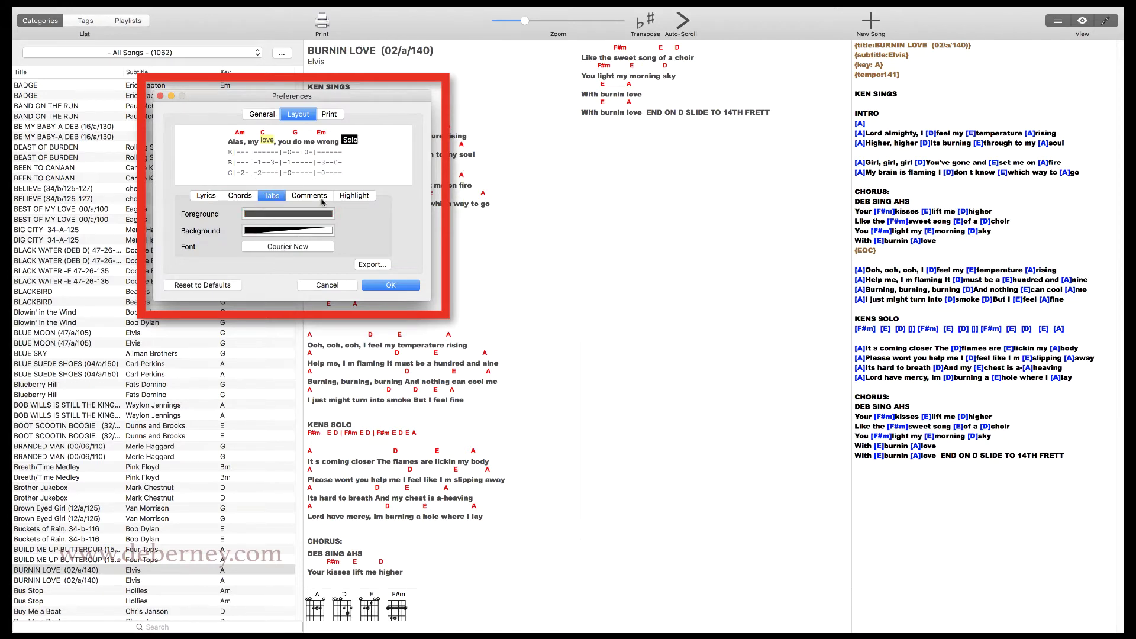
click(319, 197)
click(358, 196)
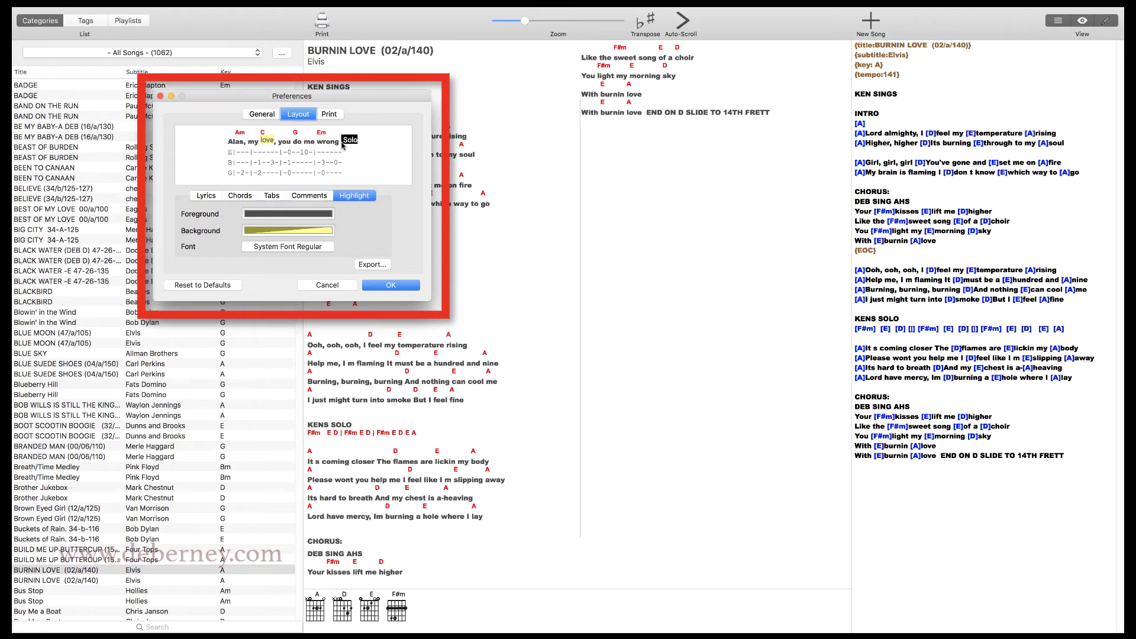
click(336, 116)
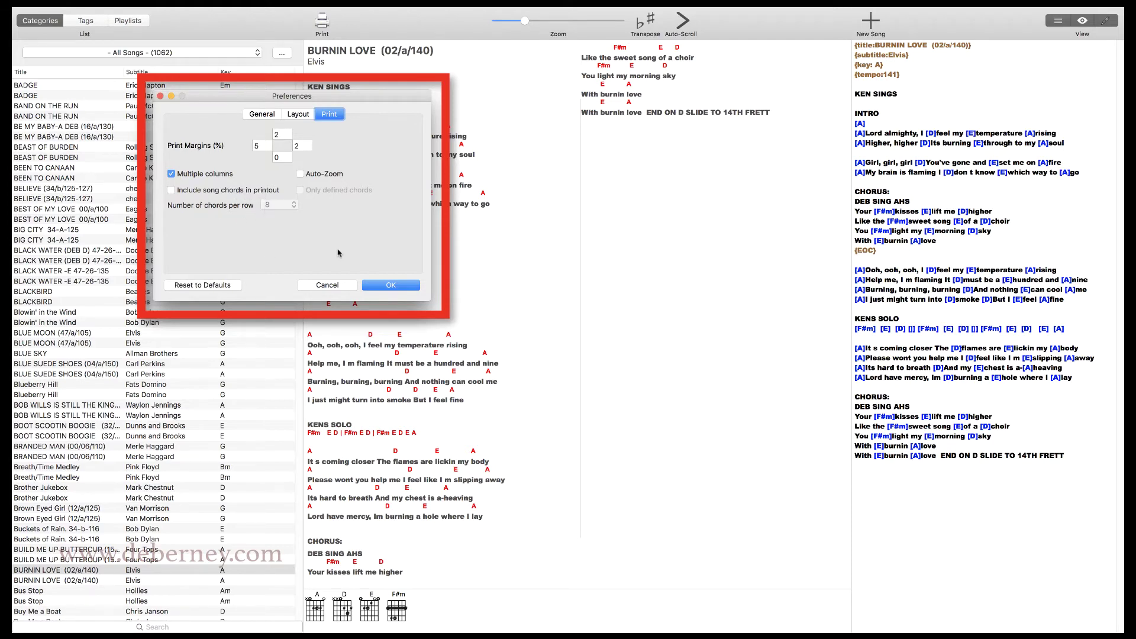
click(268, 115)
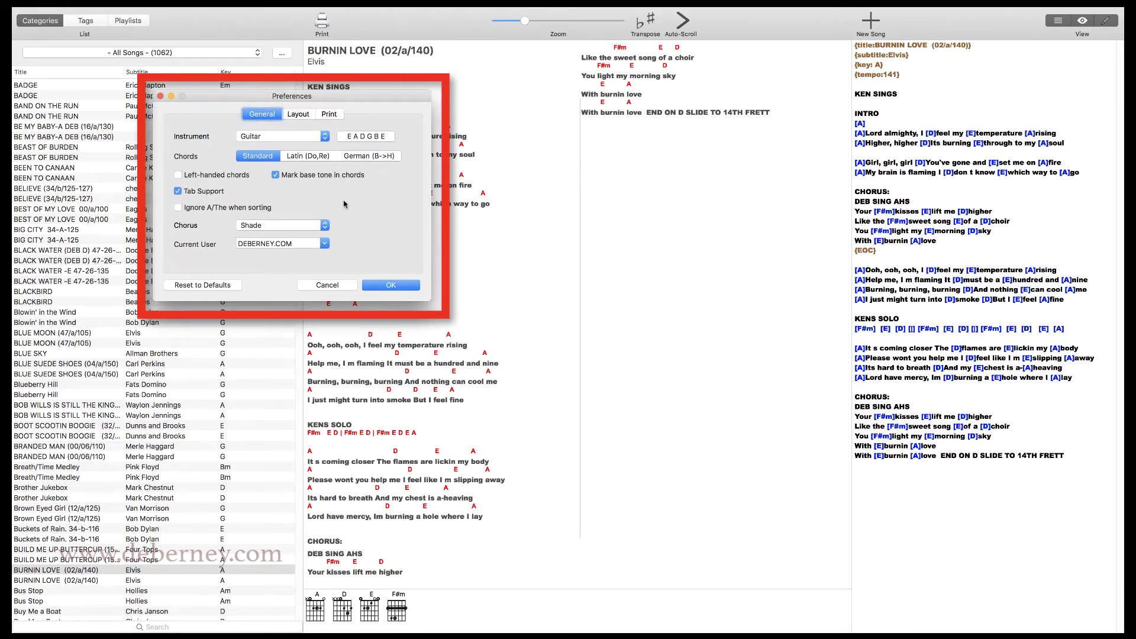
click(298, 114)
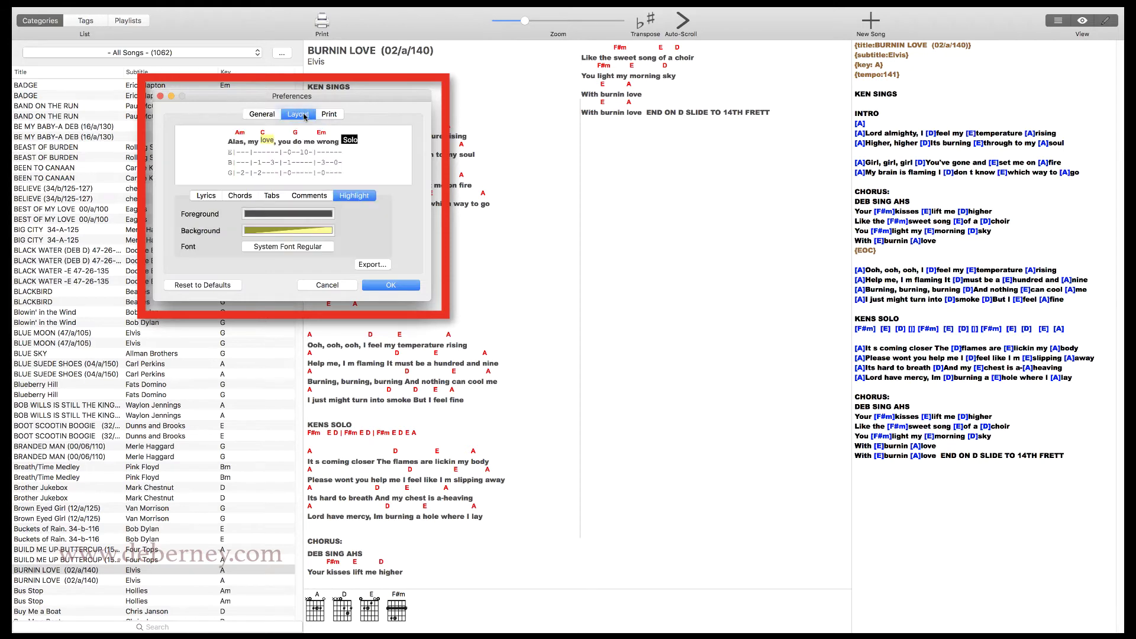
Change the chord foreground colour from red to green and close Preferences
click(236, 196)
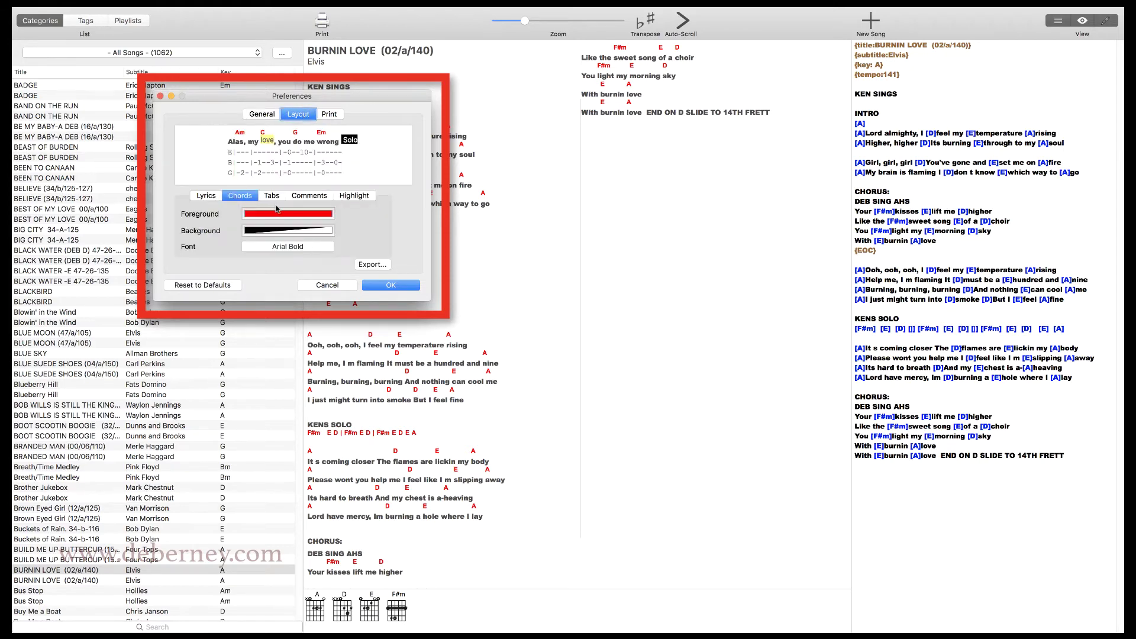
click(283, 213)
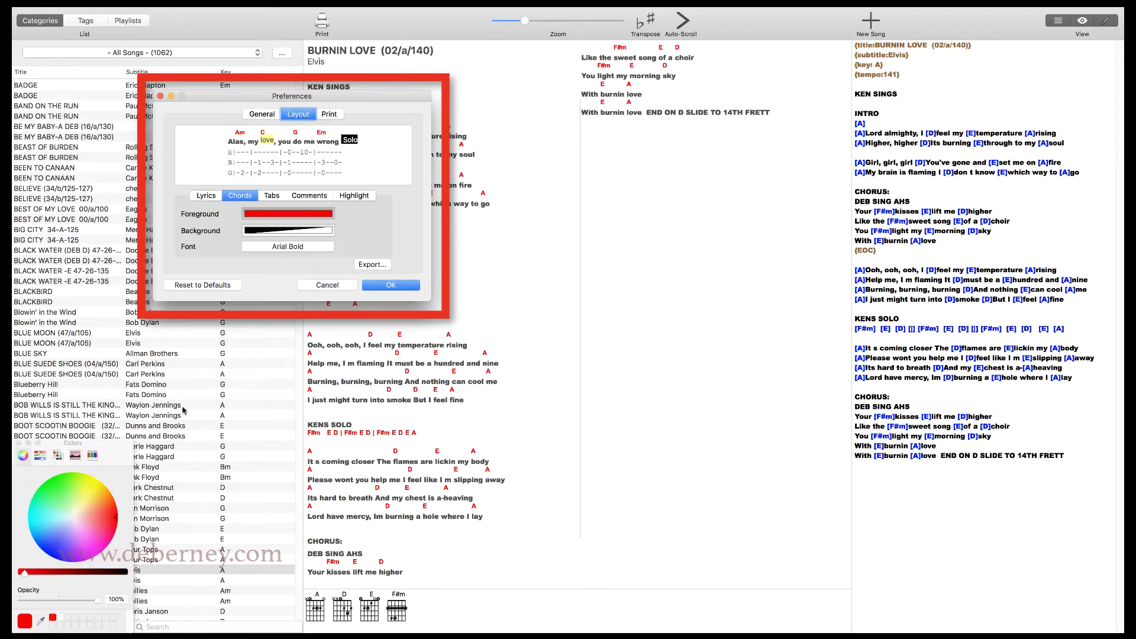
mouse_move(47, 533)
mouse_down()
mouse_move(70, 508)
mouse_move(59, 477)
mouse_up()
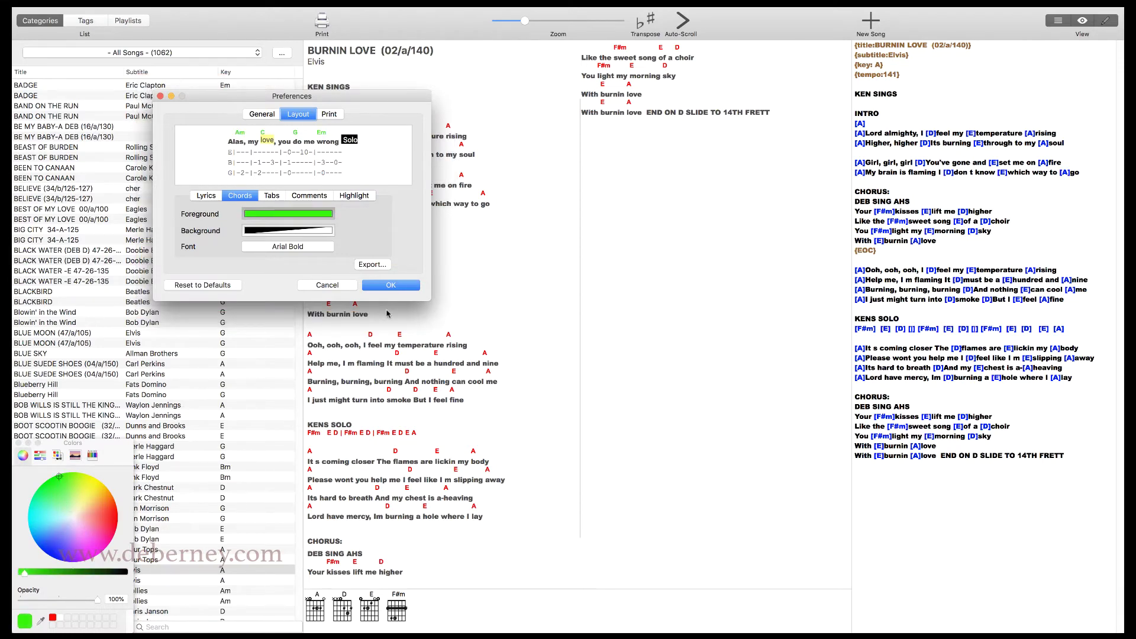
click(394, 287)
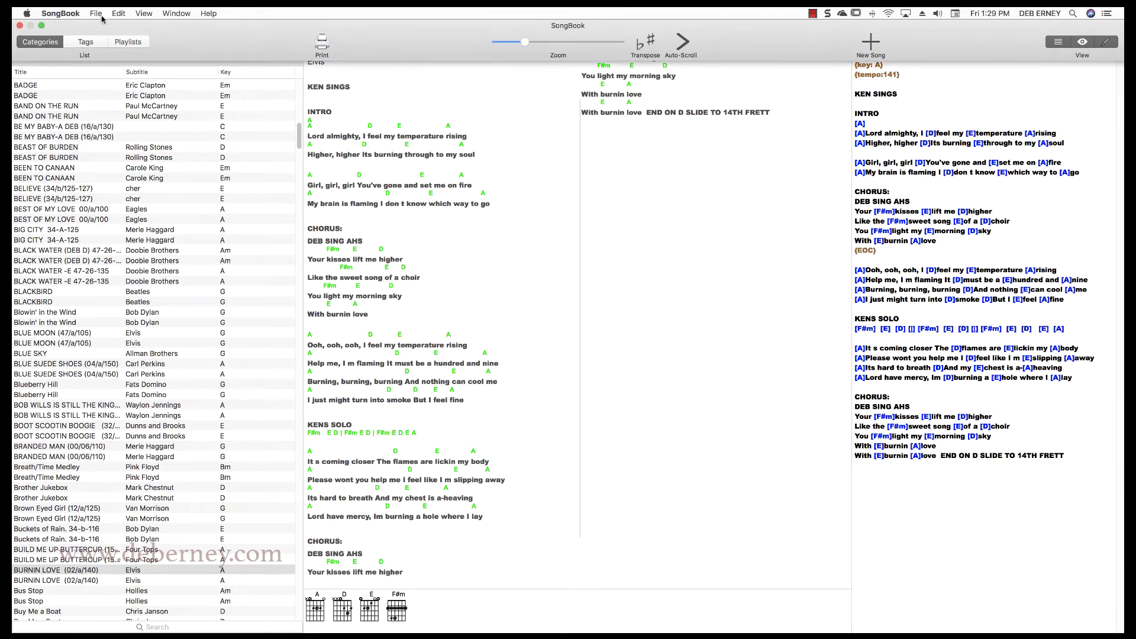
Reopen Preferences and set the Layout > Chords foreground colour back to red
click(71, 14)
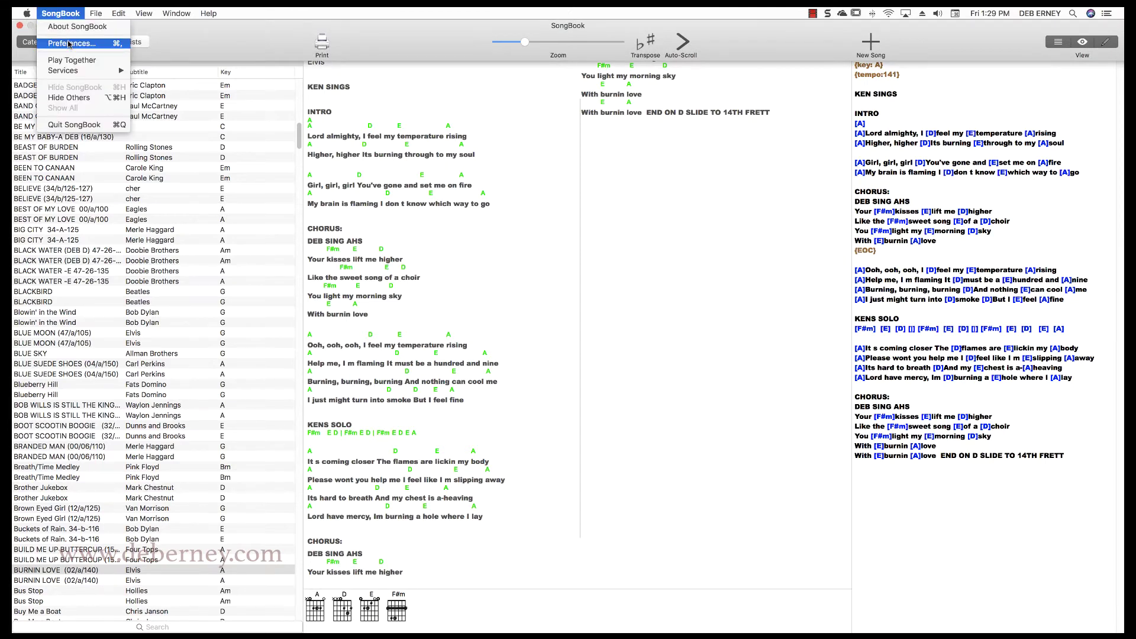
click(69, 45)
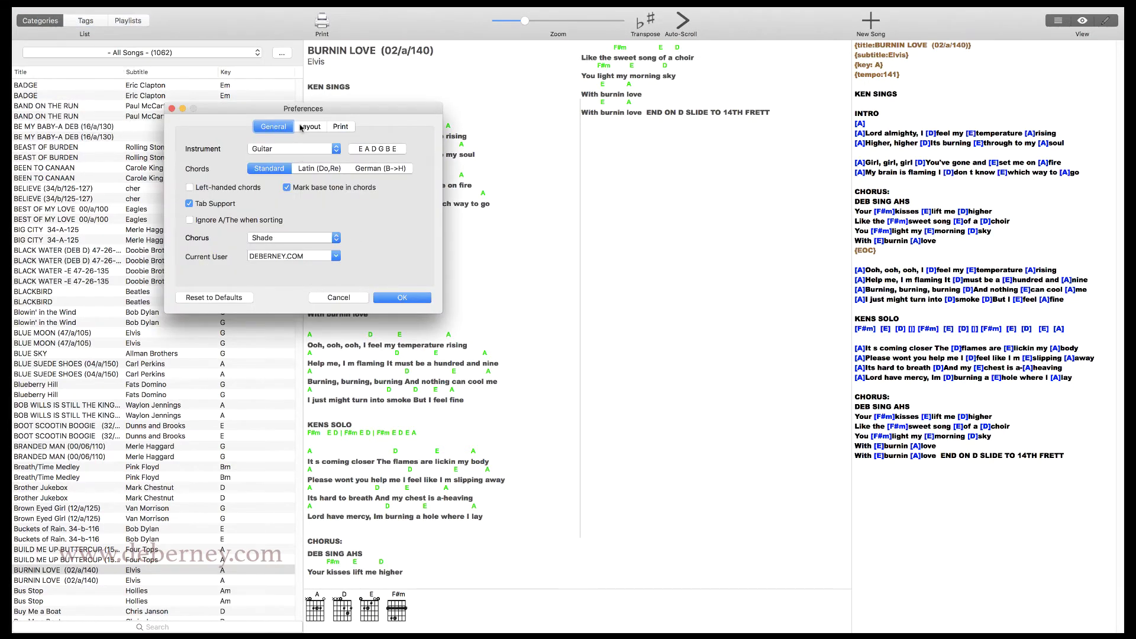
click(304, 128)
click(323, 228)
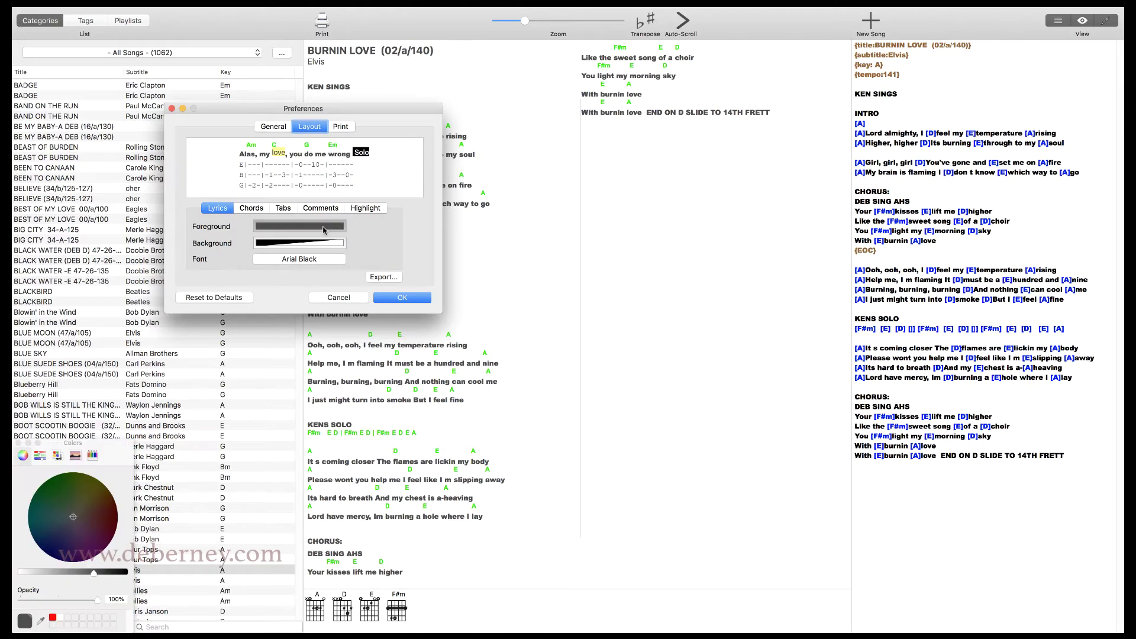
click(274, 233)
click(323, 251)
click(363, 398)
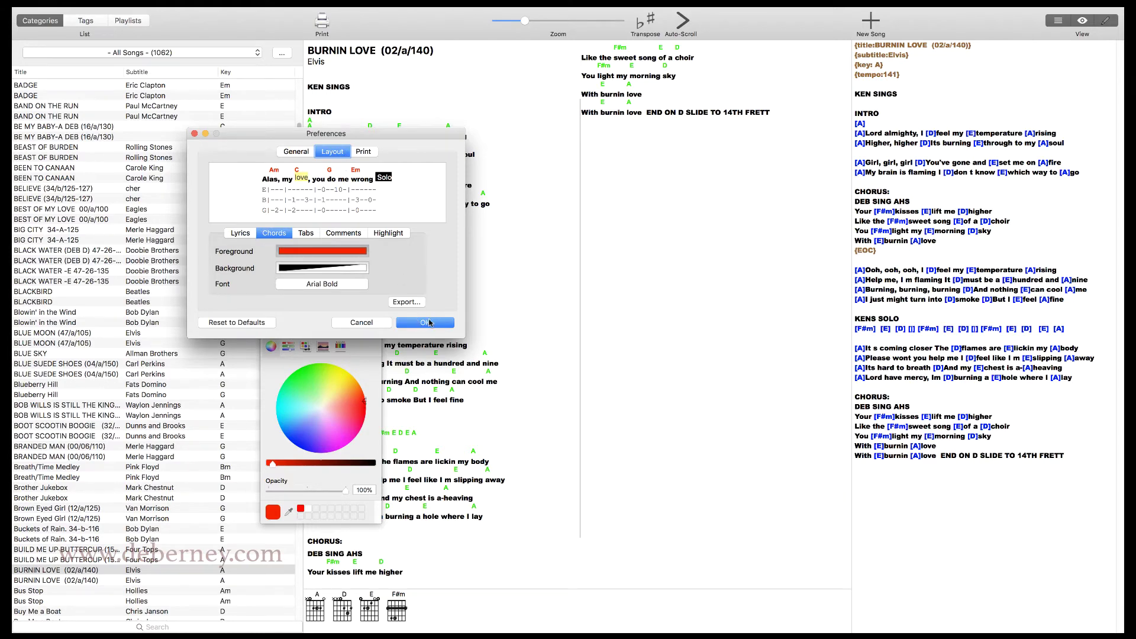
click(429, 323)
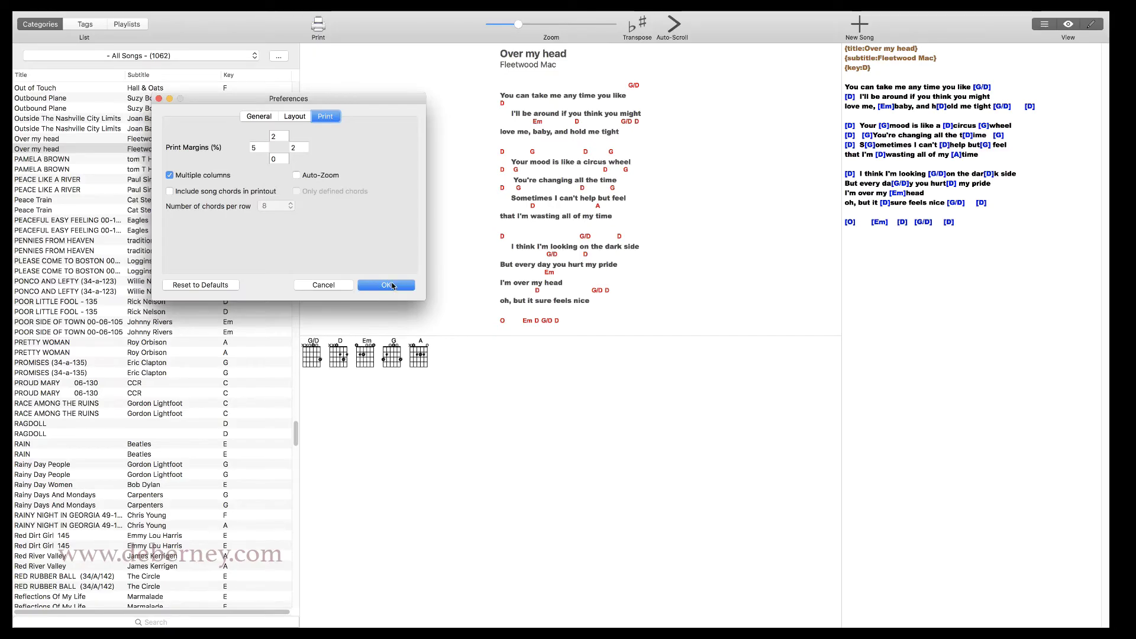
Close Preferences and open File > Select Song Folder, showing the MUSIC BOOKS folder
click(393, 286)
mouse_move(81, 30)
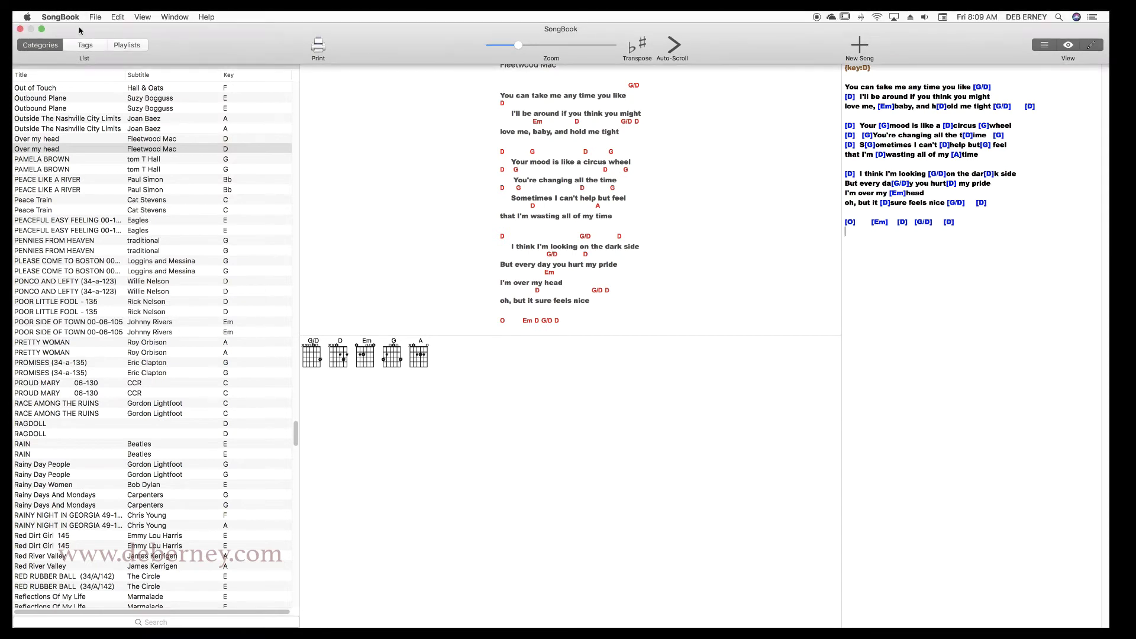
click(95, 18)
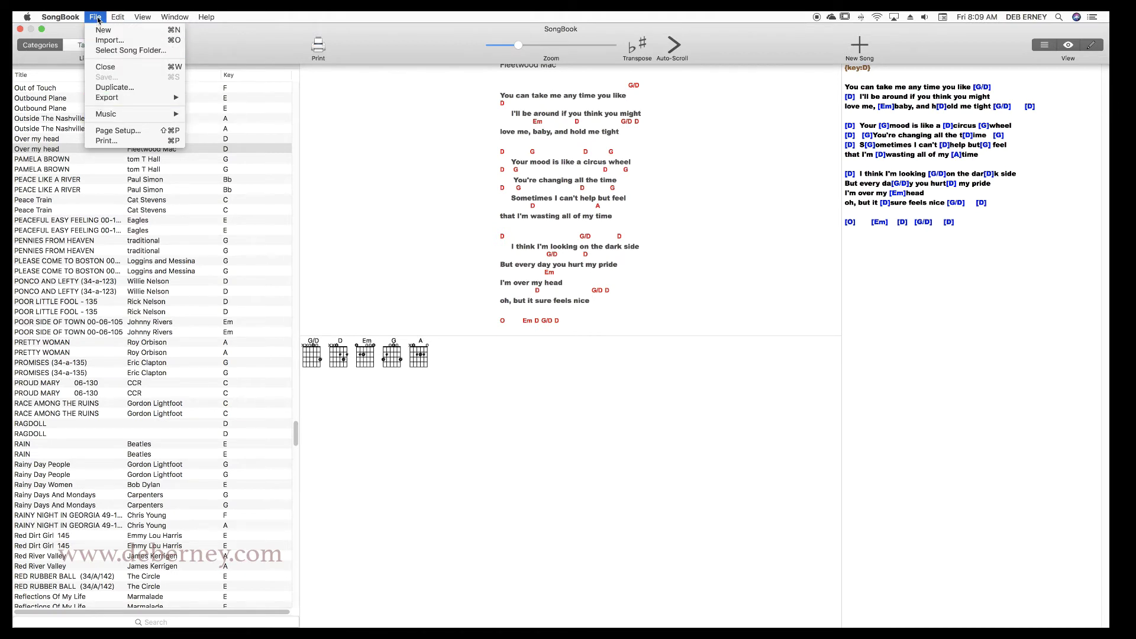
click(110, 54)
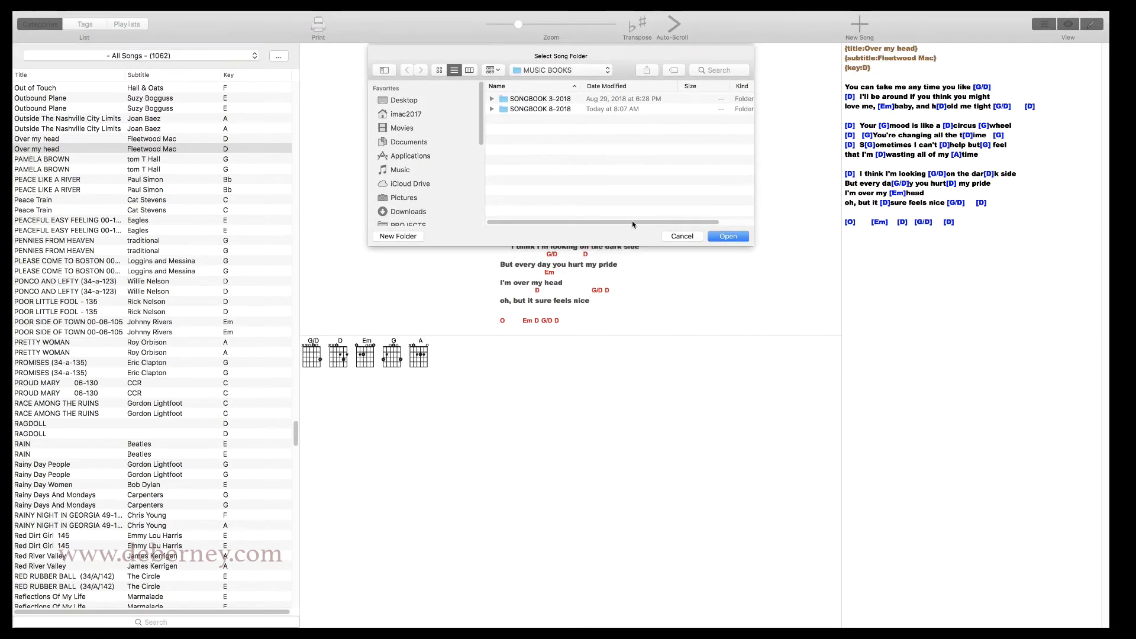
Cancel the folder chooser and turn on View > Inline Chords
click(681, 236)
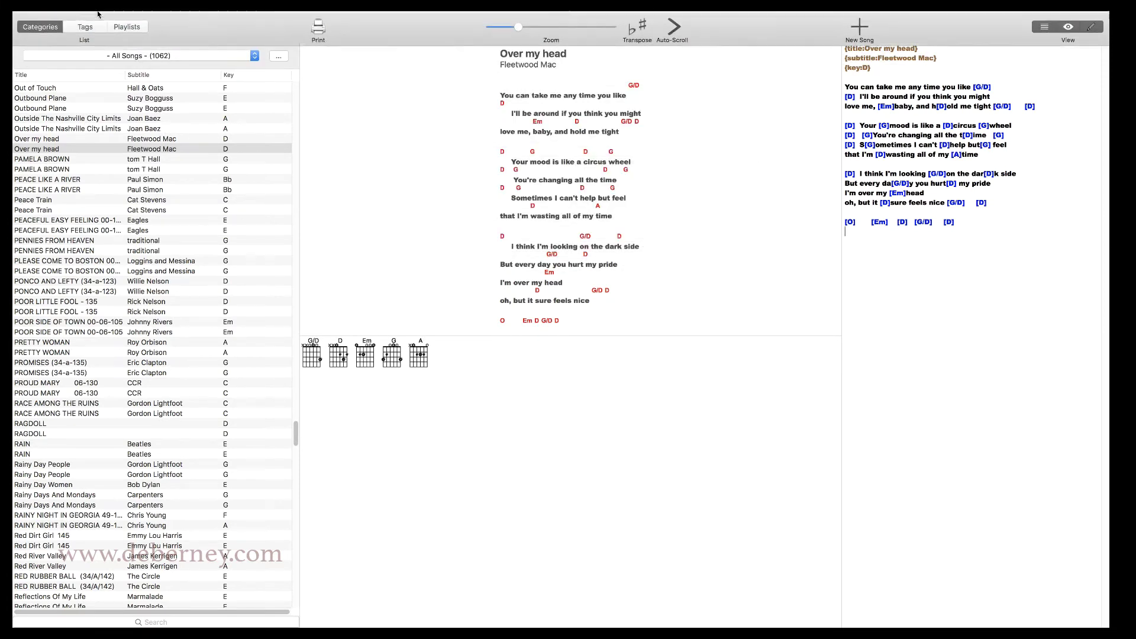
click(140, 18)
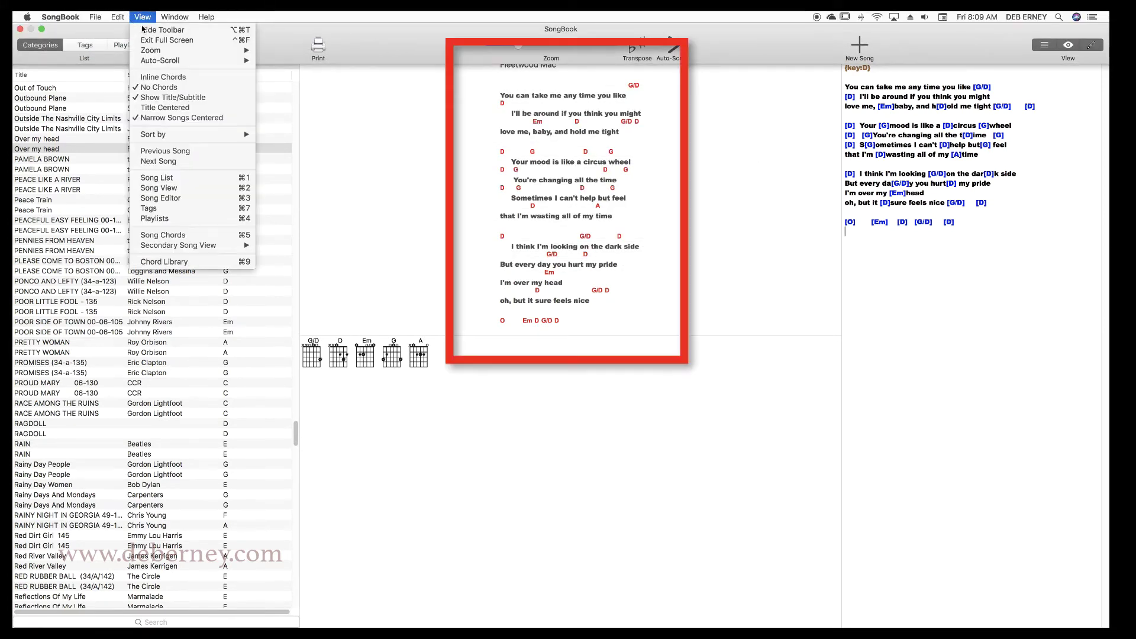
mouse_move(148, 54)
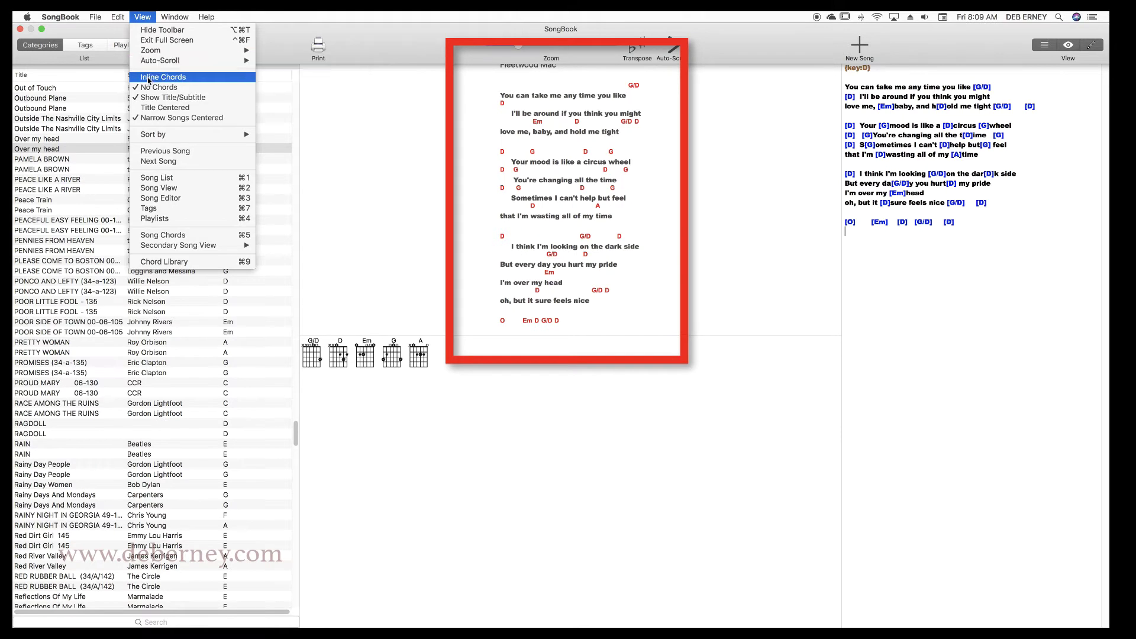
click(149, 78)
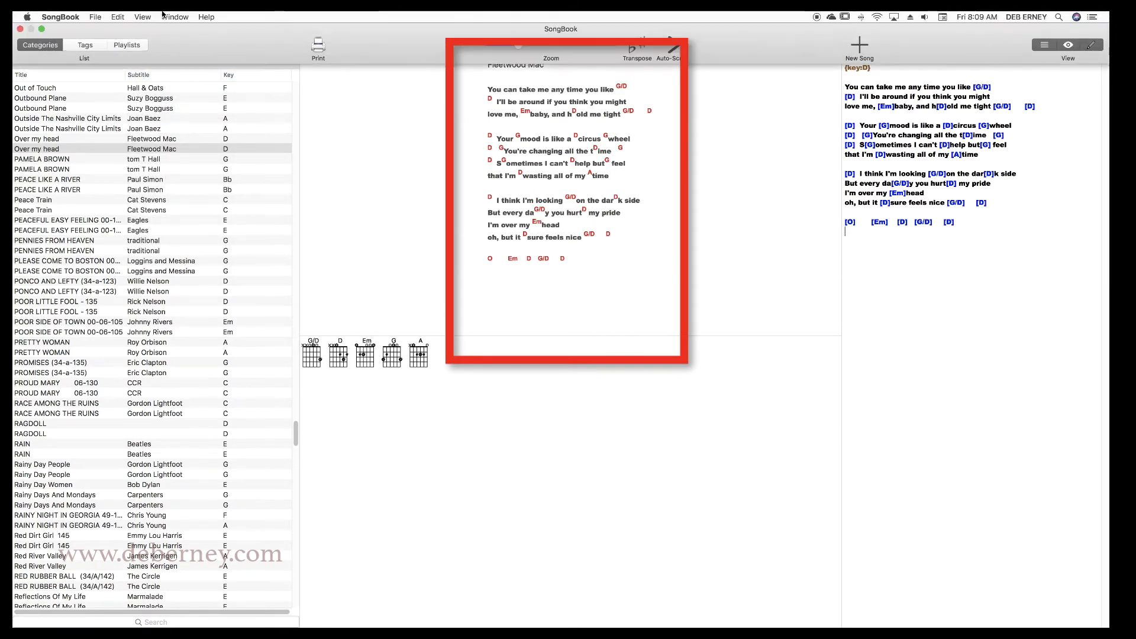
Turn Inline Chords back off so chords appear above the lyrics
click(141, 17)
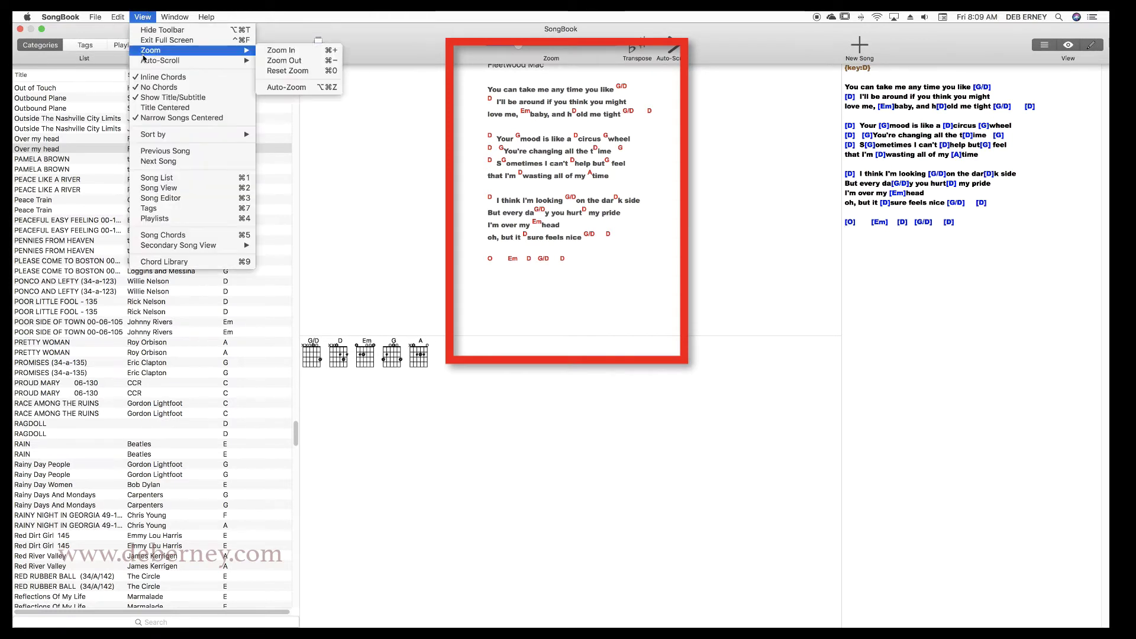
click(146, 75)
click(142, 16)
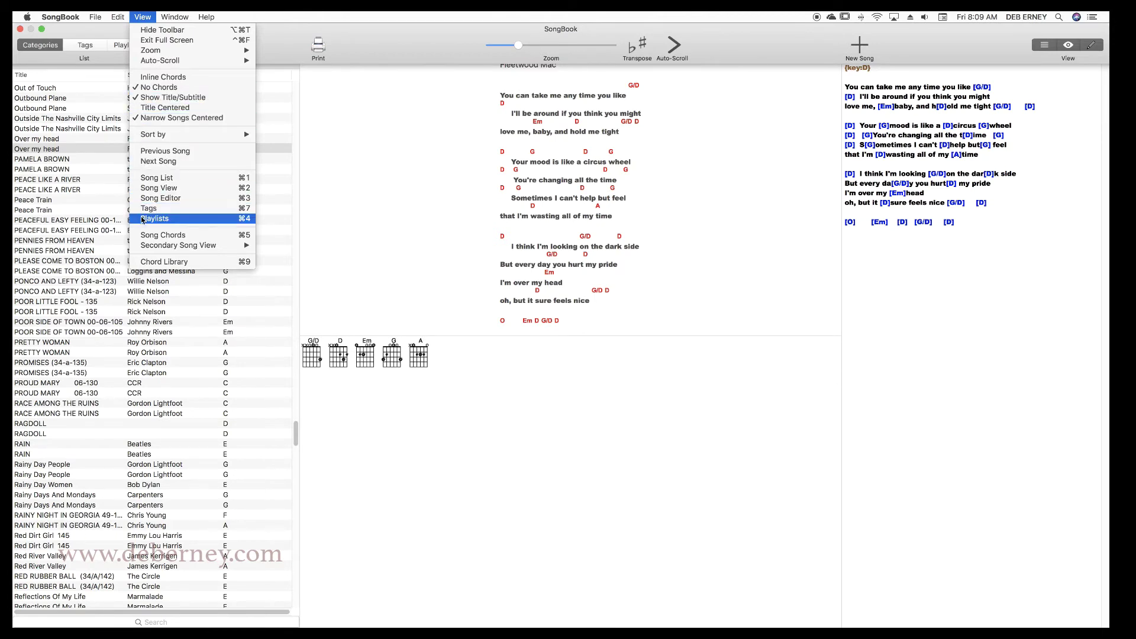
click(414, 170)
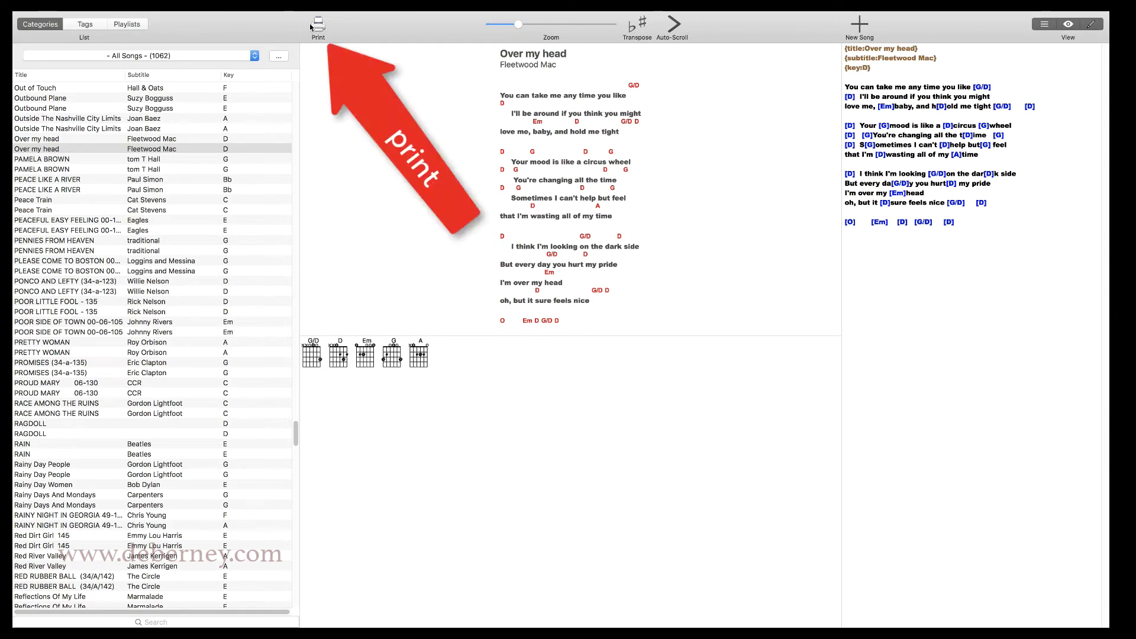
Switch to the Ashton Parke (78) playlist and select all its songs with Cmd+A
scroll(47, 123, up, 10)
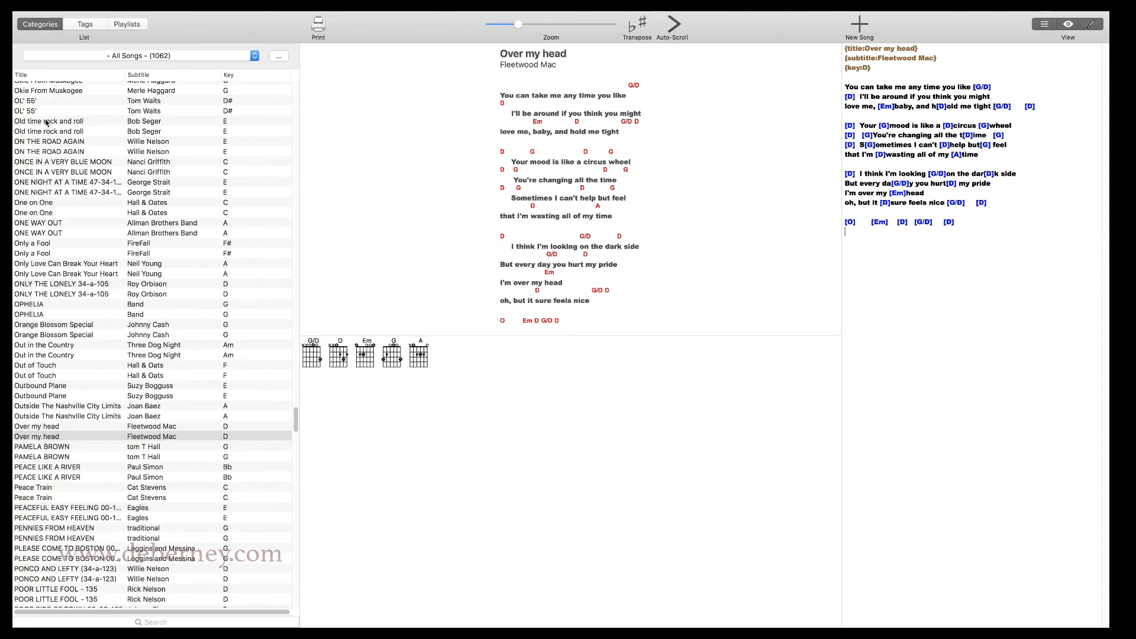
click(46, 121)
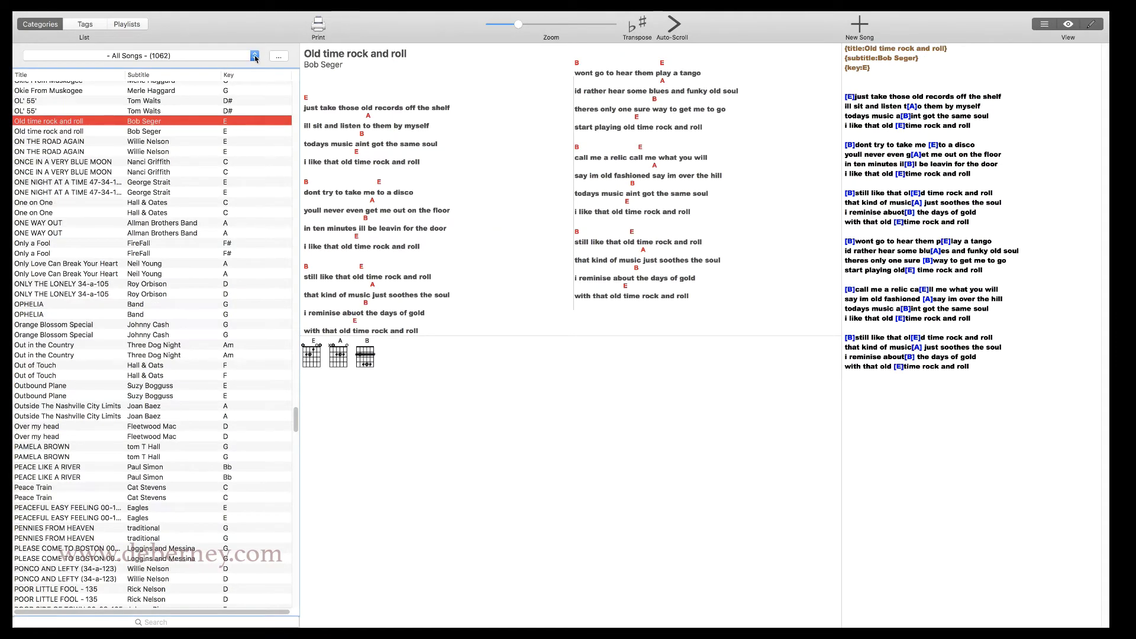
click(127, 24)
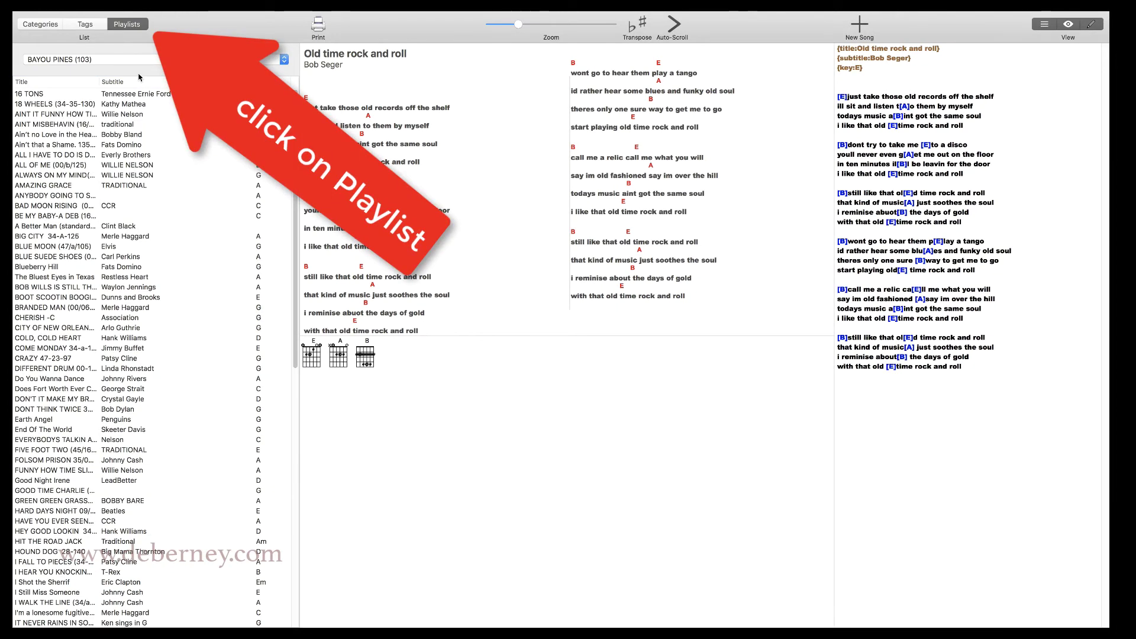
click(284, 60)
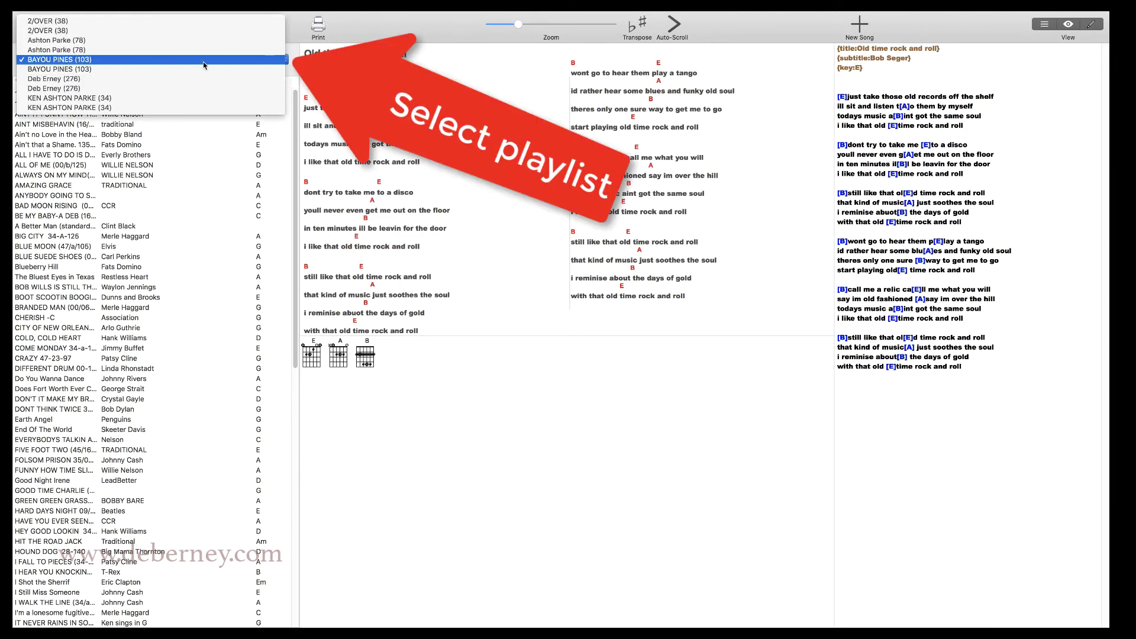
click(83, 50)
click(124, 134)
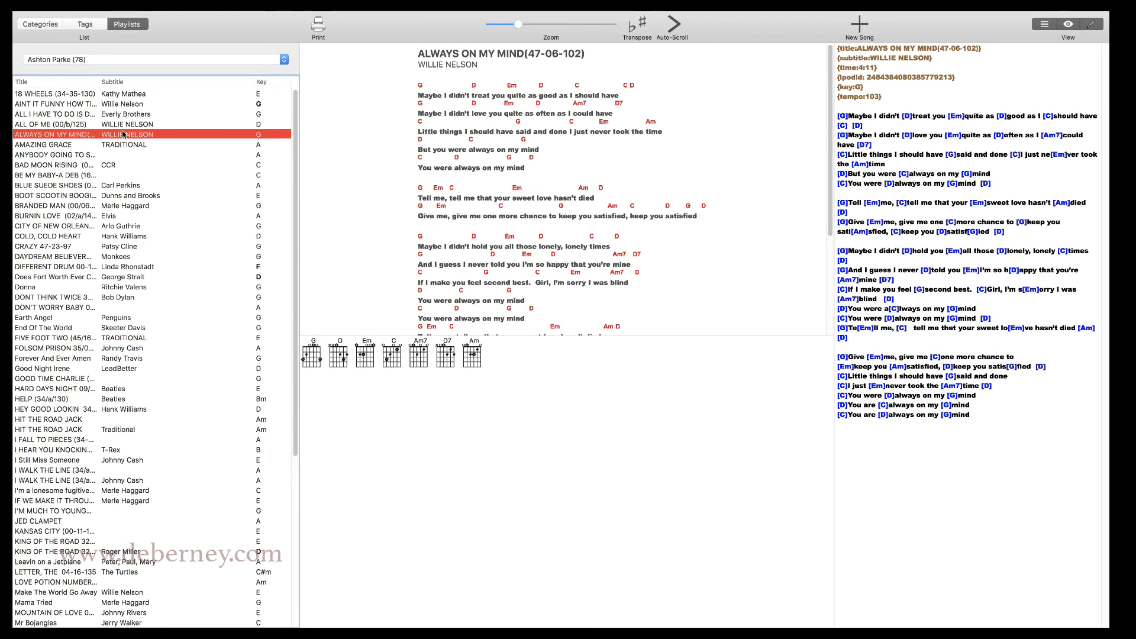
key(super+a)
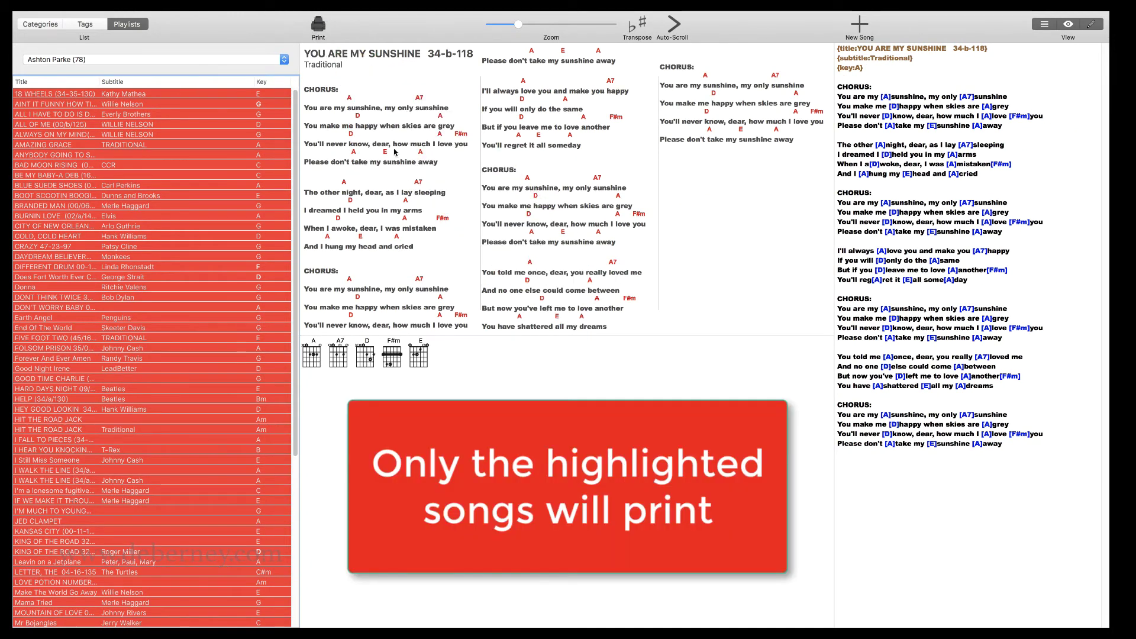
Open the print preview for the selected songs and page through the 129-page printout
click(557, 178)
key(super+p)
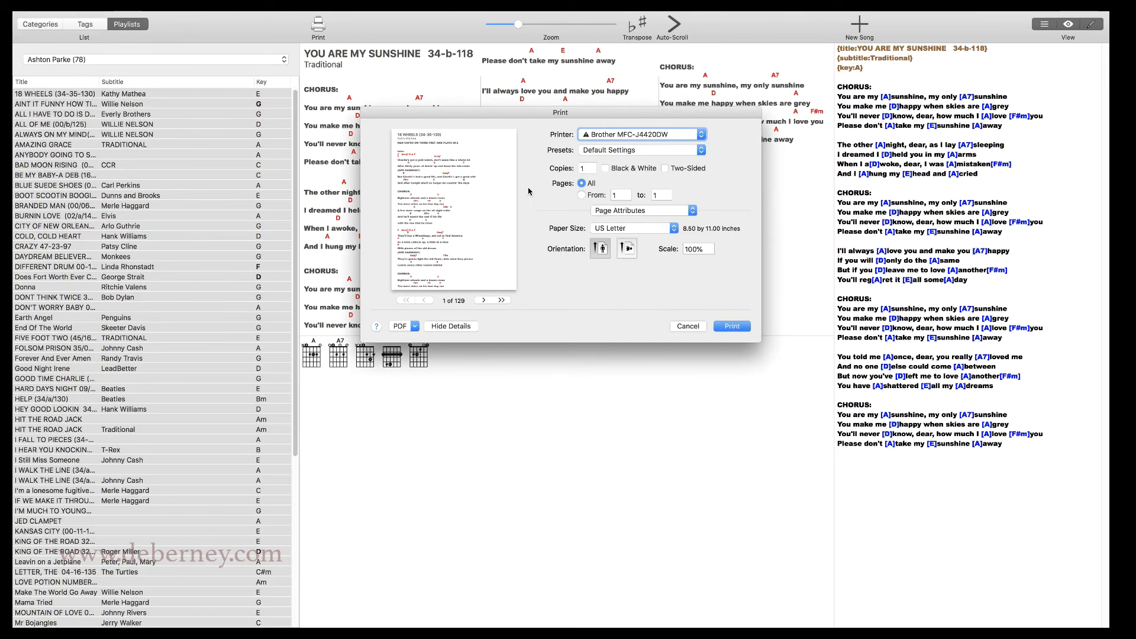
click(483, 302)
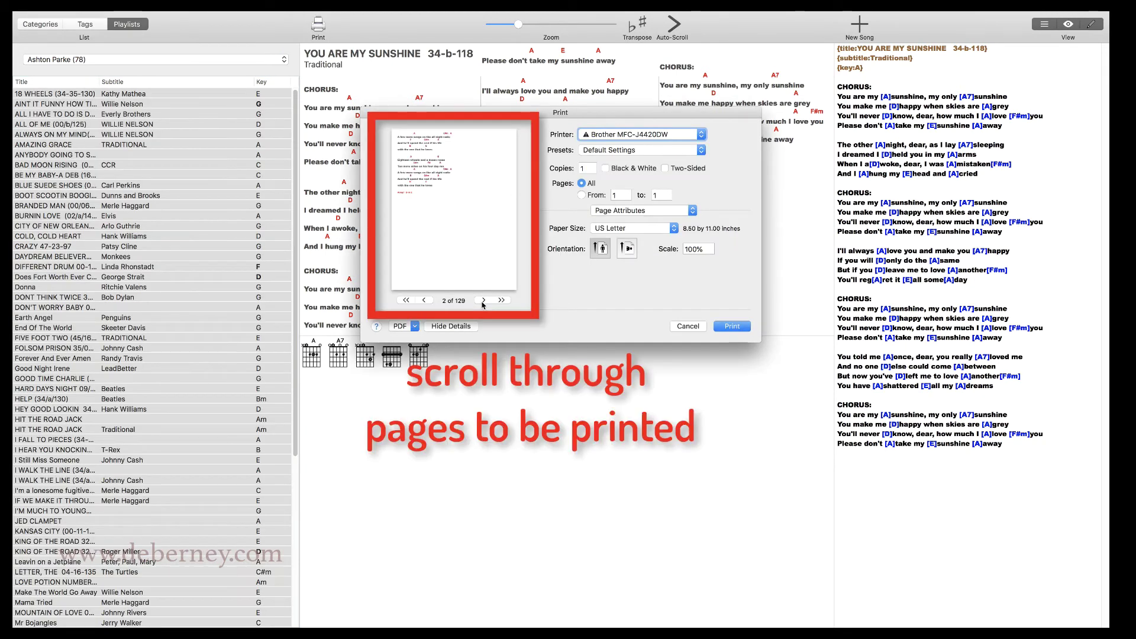
click(483, 301)
click(483, 303)
click(484, 302)
click(484, 303)
click(484, 303)
click(484, 302)
click(484, 303)
click(484, 303)
click(484, 302)
click(484, 303)
click(484, 303)
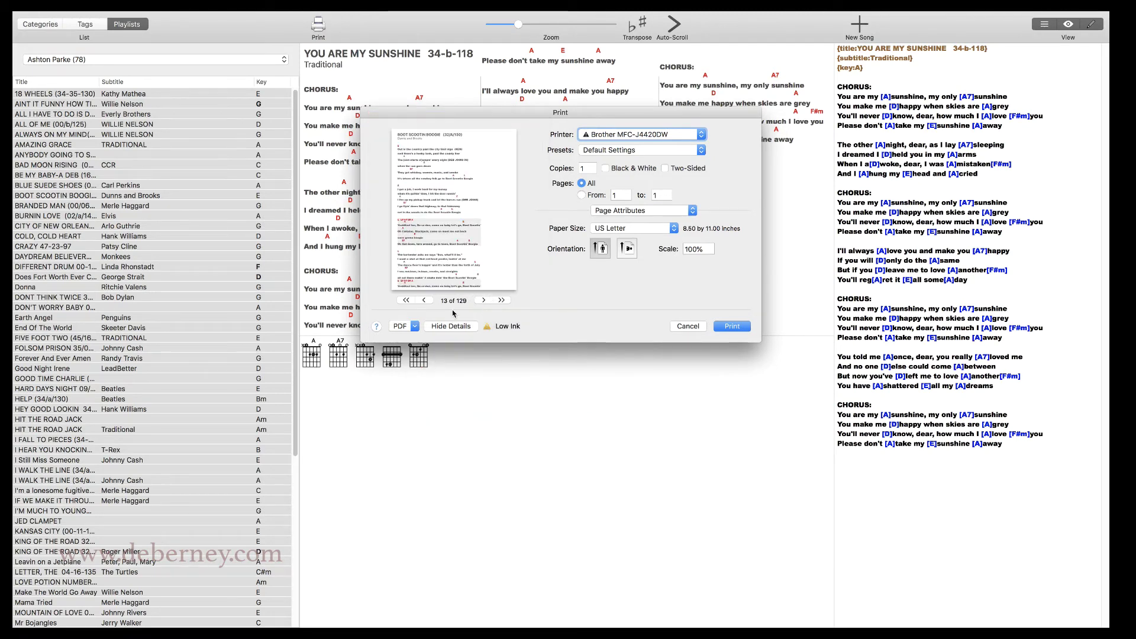
Dismiss the PDF output menu and cancel printing
click(415, 327)
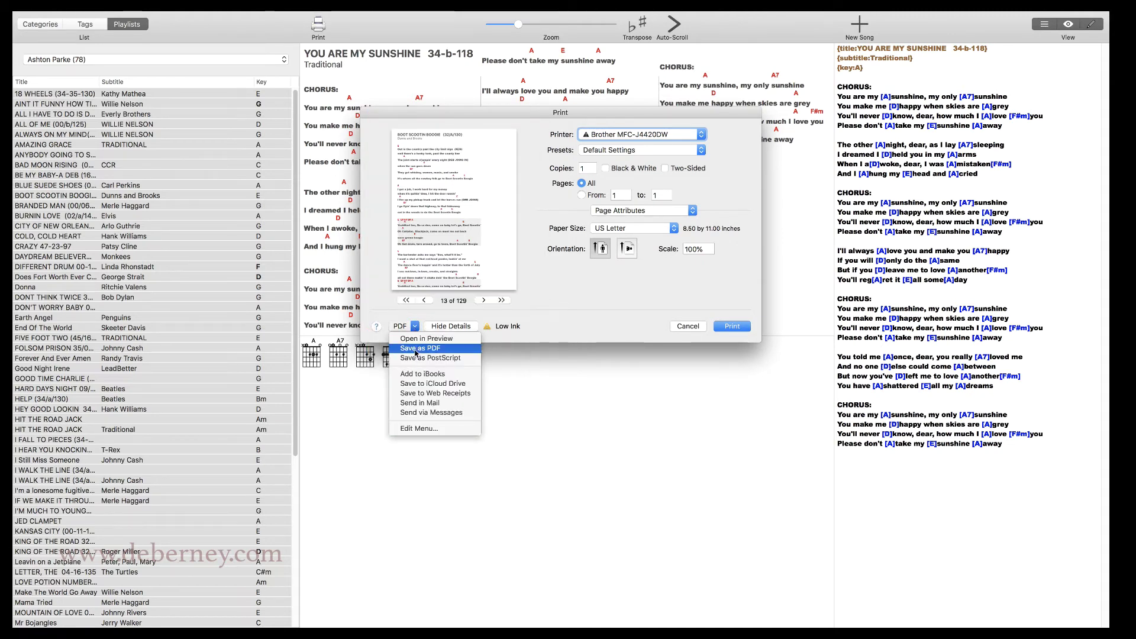
key(Escape)
click(687, 326)
Select songs 18 WHEELS through BURNIN LOVE and print them via Save as PDF to the Desktop
click(95, 214)
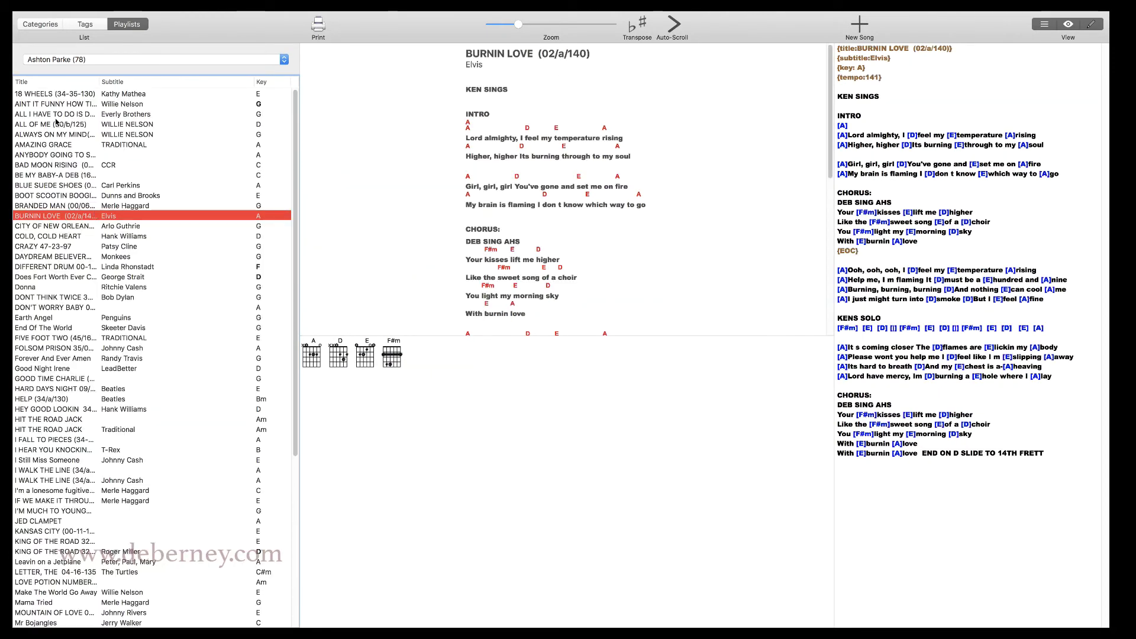
shift+click(60, 96)
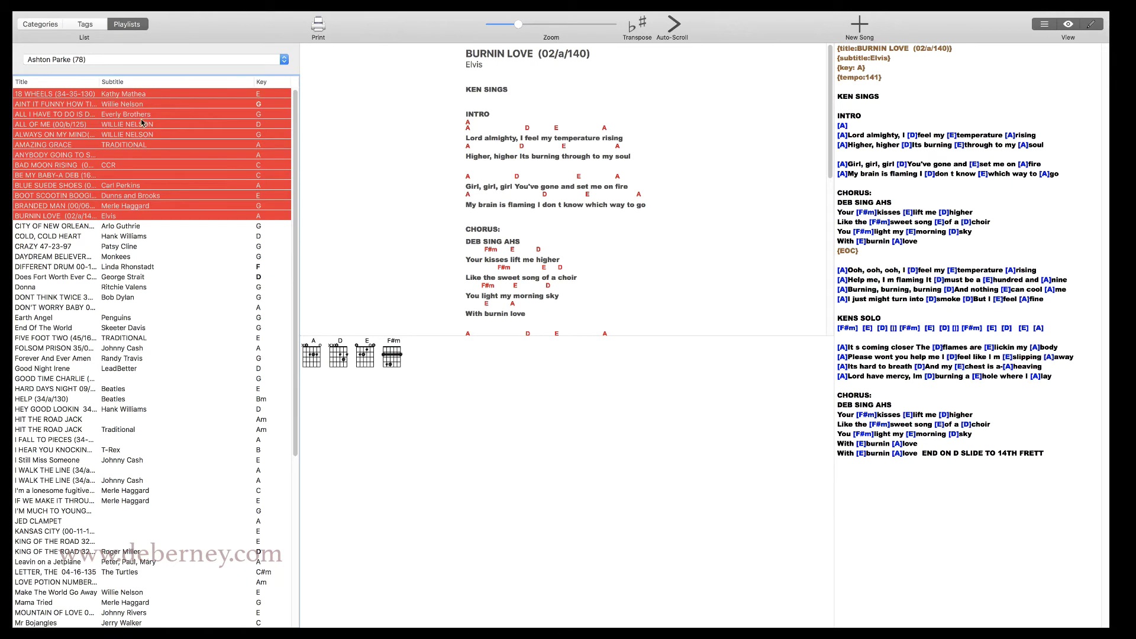
click(317, 27)
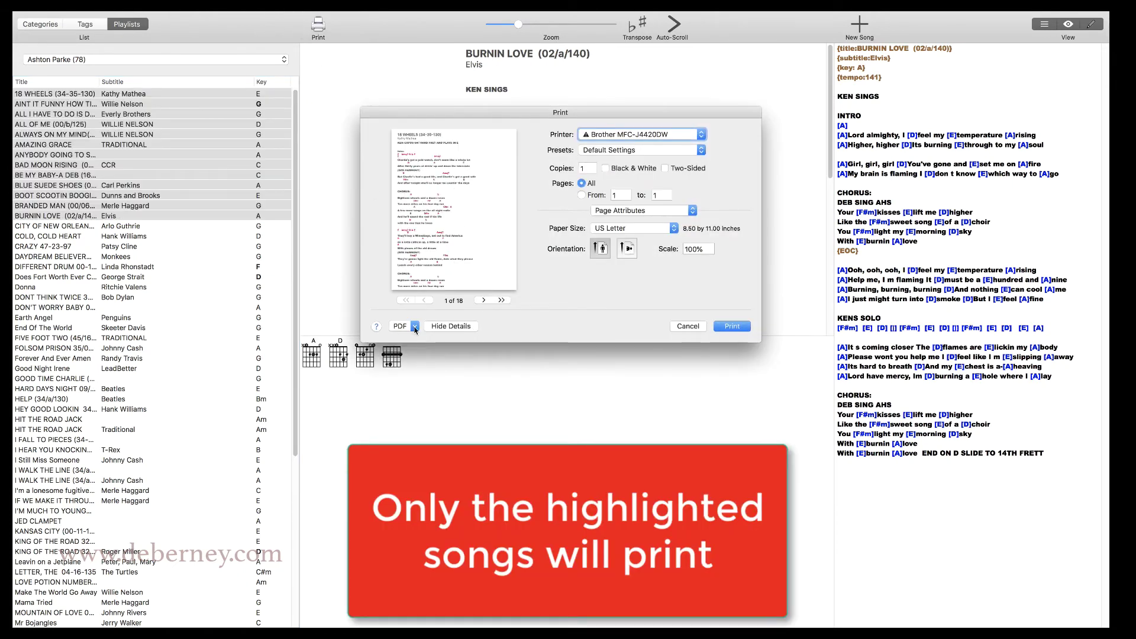
click(416, 327)
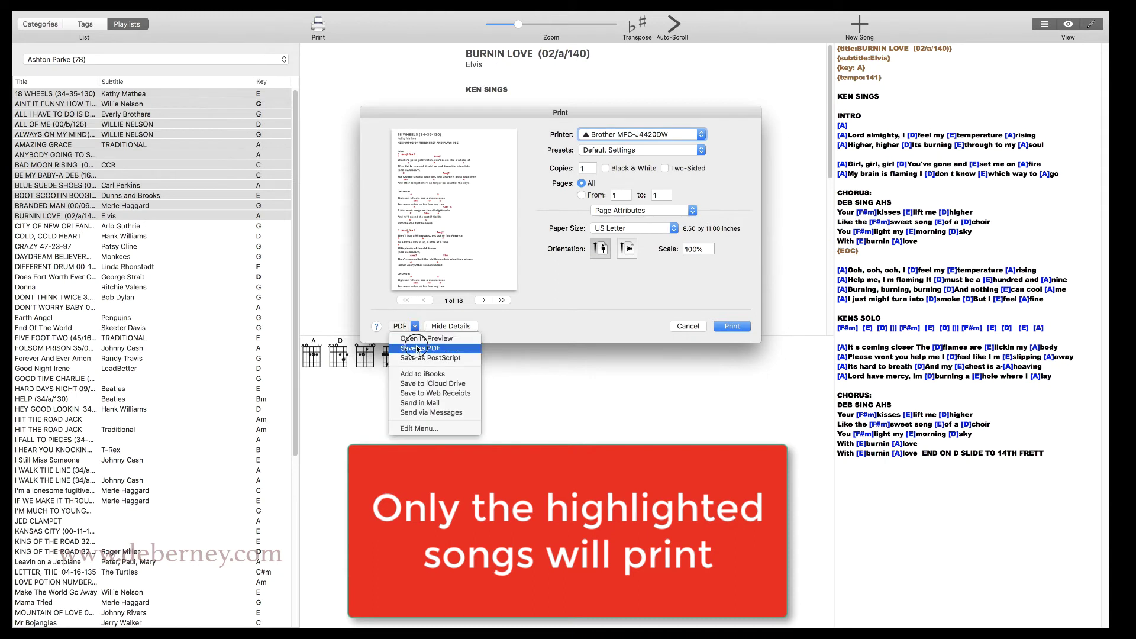
click(417, 349)
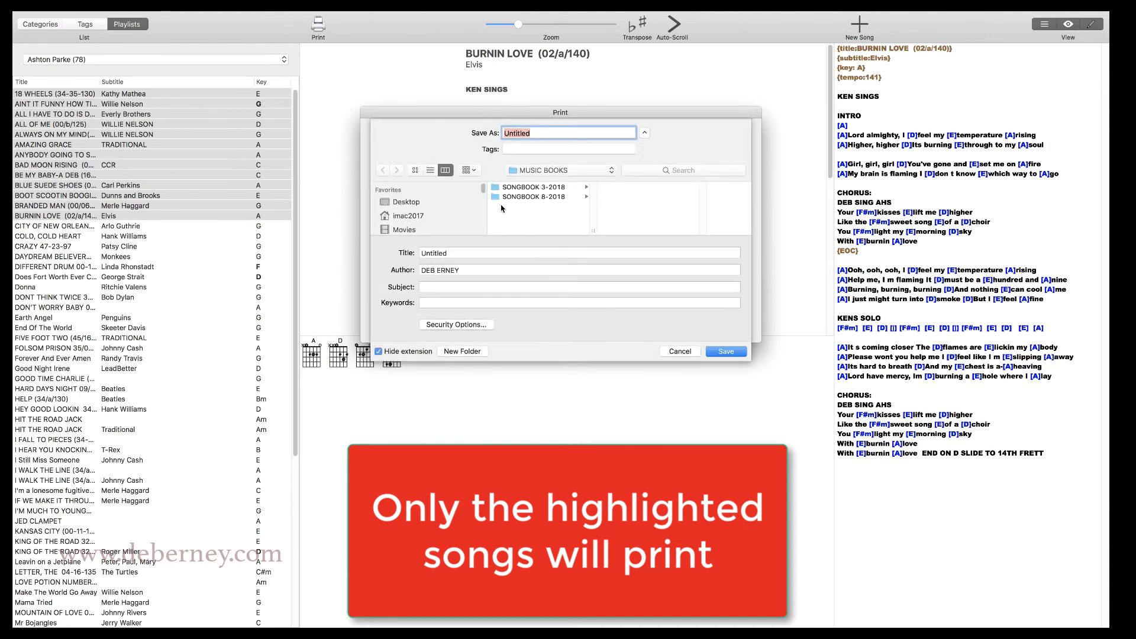
click(421, 203)
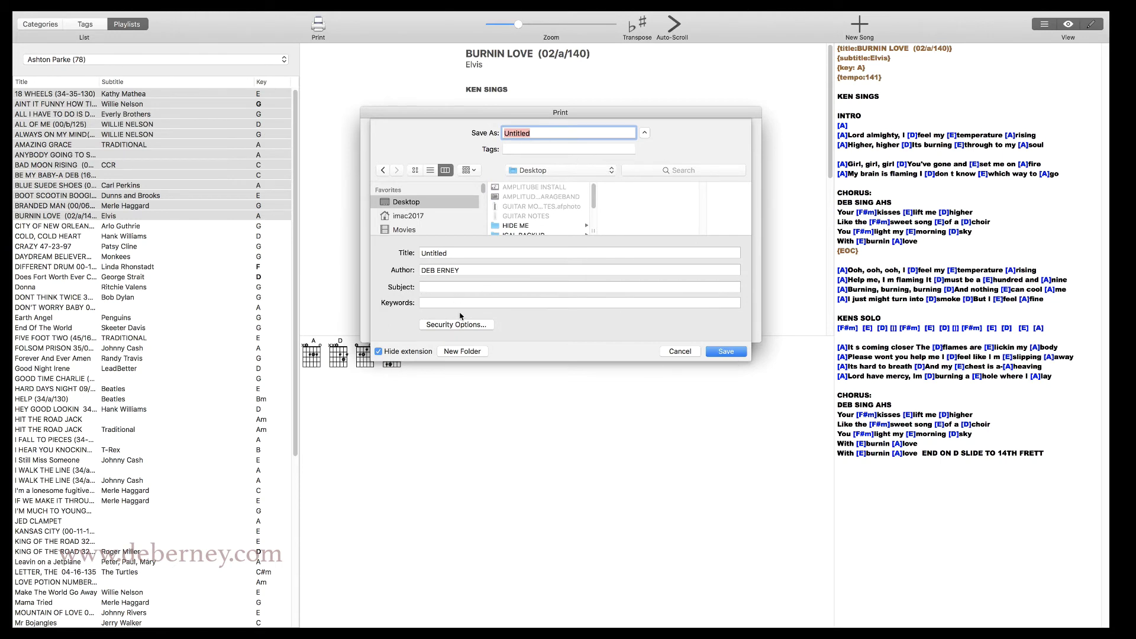
Fill in subject, keywords, title and file name as ASHTON PARK
click(464, 287)
text(ASH)
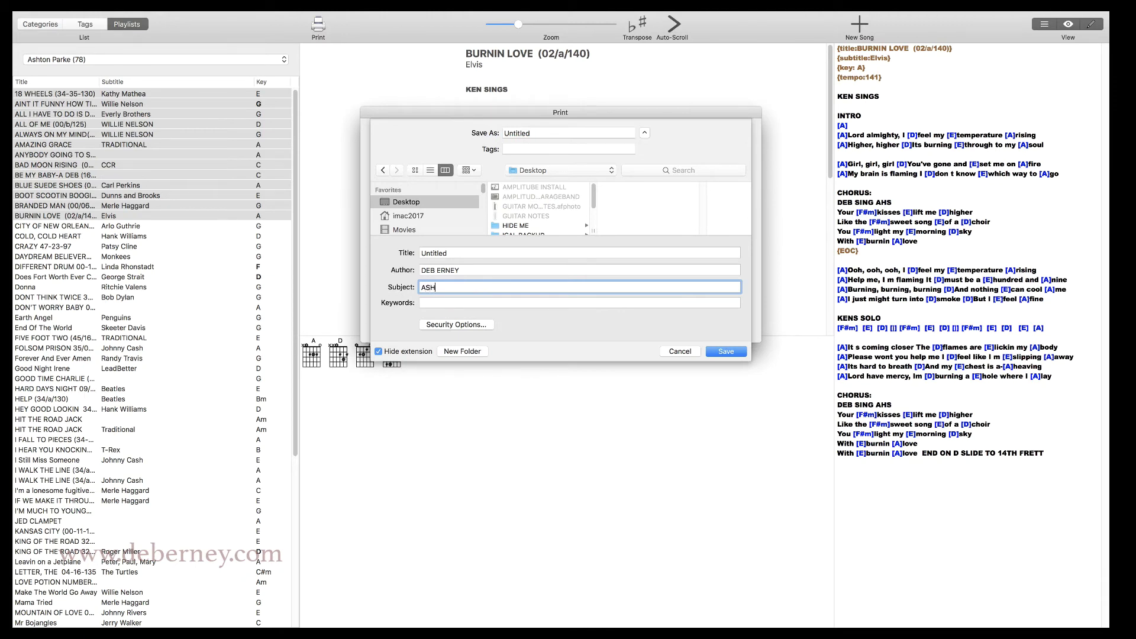
text(TON PARK)
click(465, 303)
text(ASHTON)
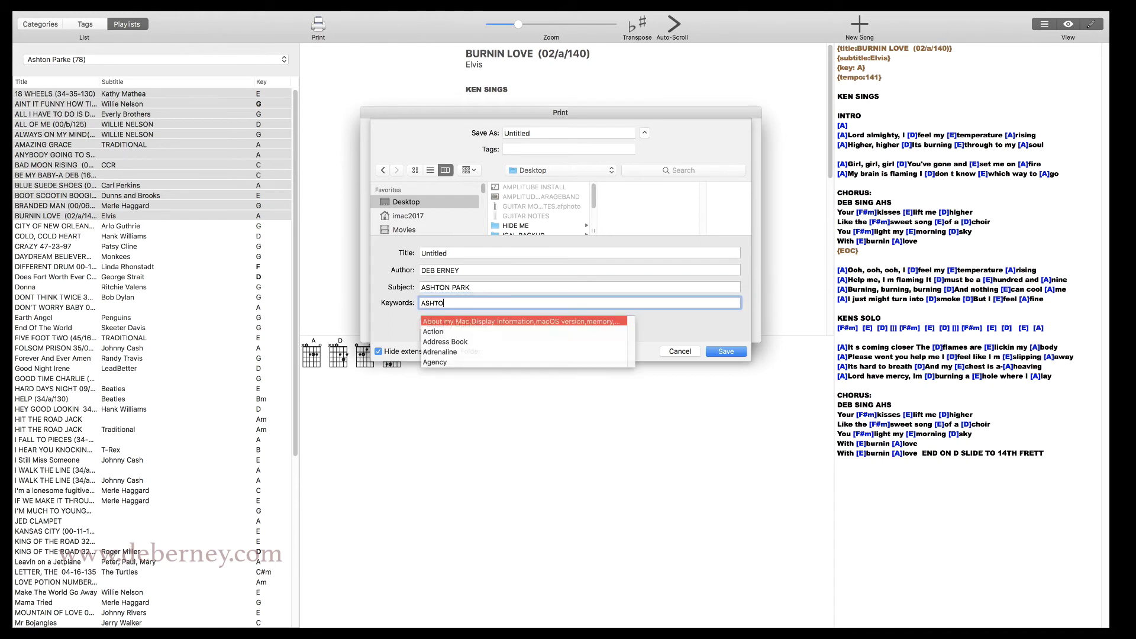
text( PARK)
key(Tab)
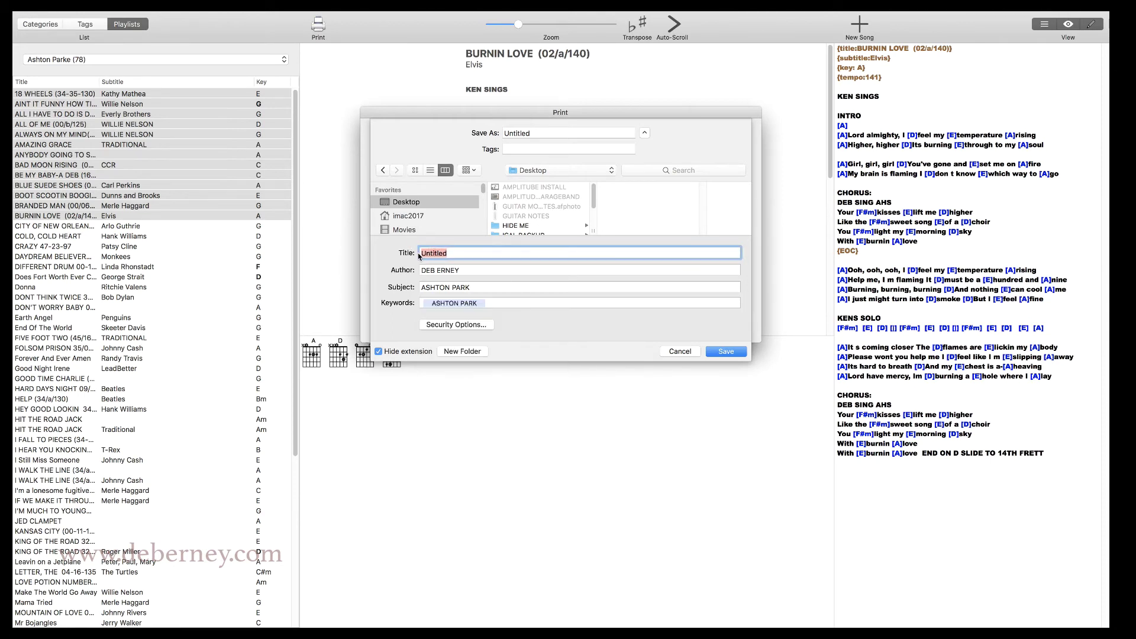
text(ASHTON PAR)
text(K)
click(546, 135)
text(ASHTON PA)
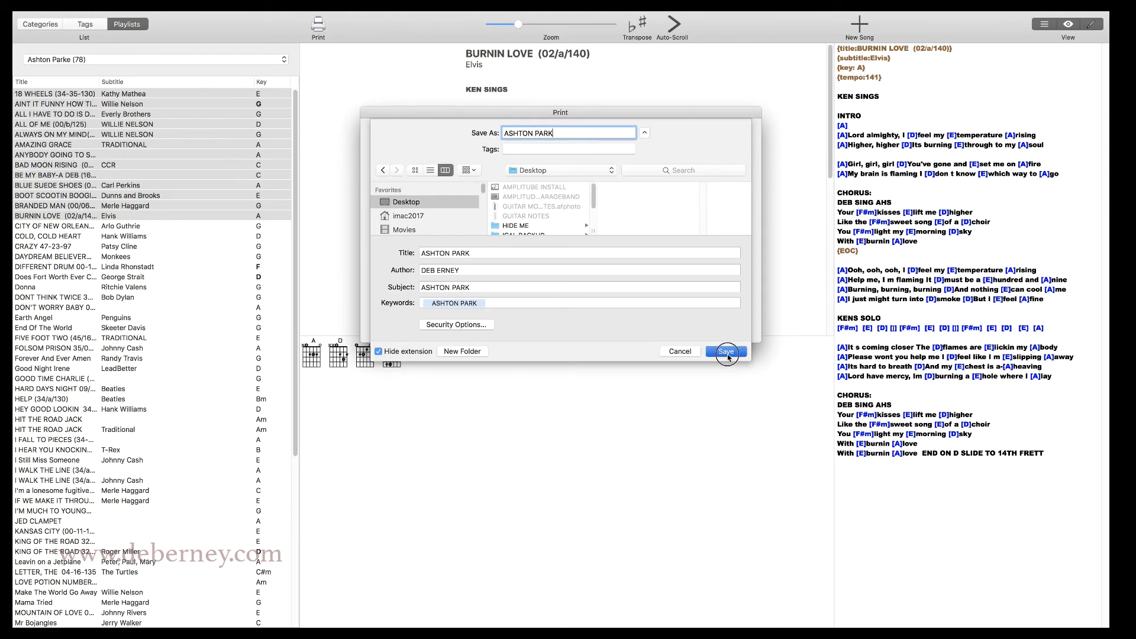
Save the ASHTON PARK PDF, then shrink and move the SongBook window aside to reveal the desktop
click(727, 354)
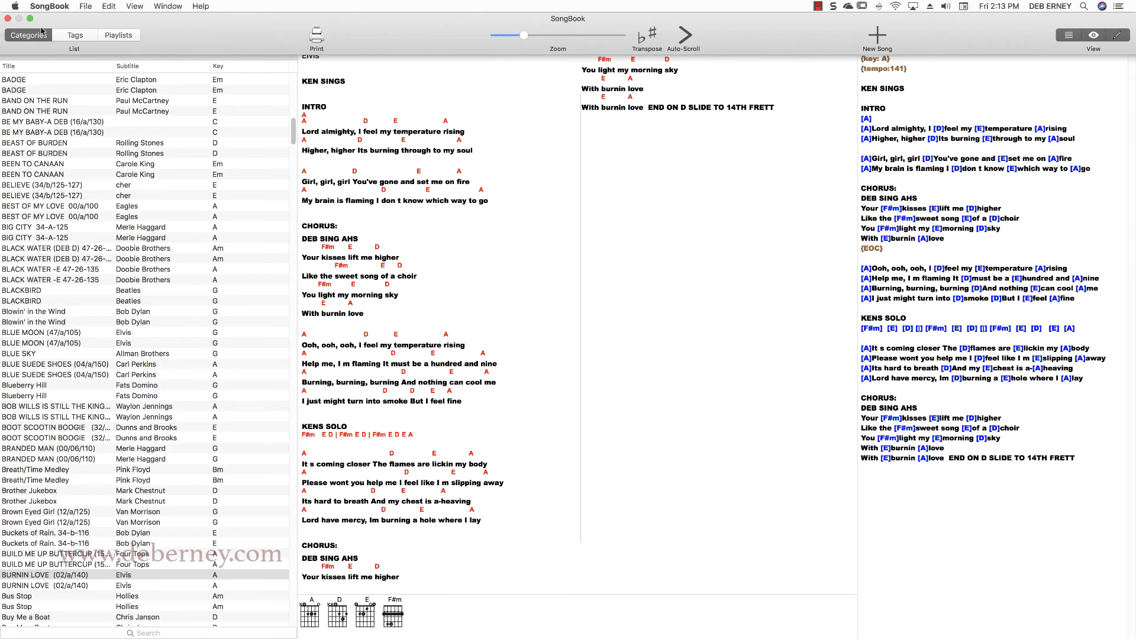
click(30, 20)
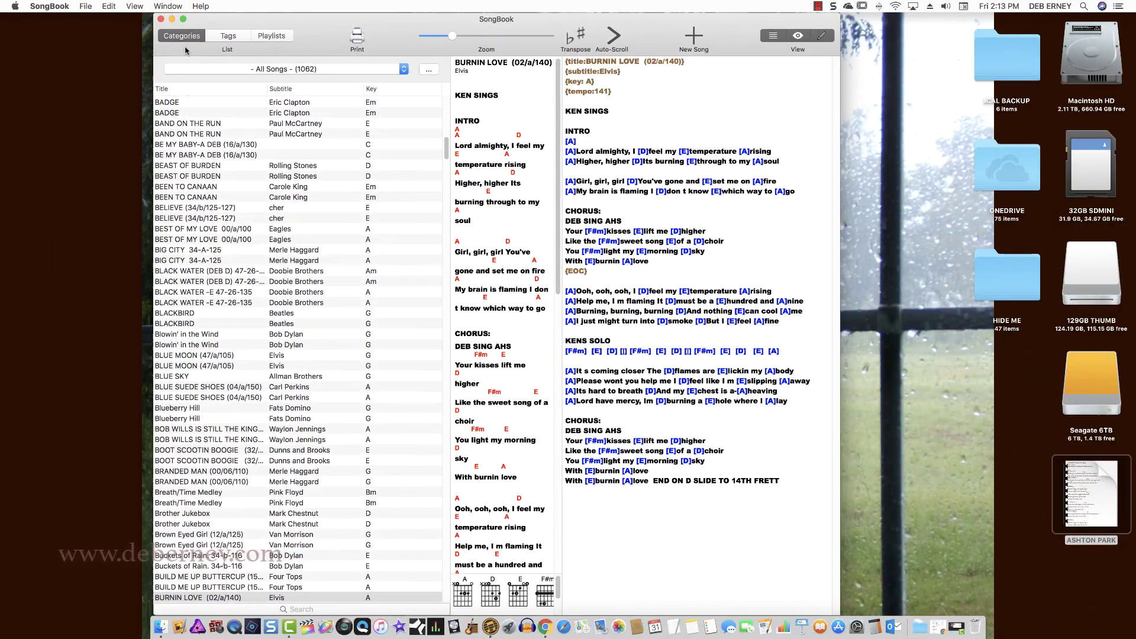
drag(388, 27, 237, 27)
mouse_move(1099, 506)
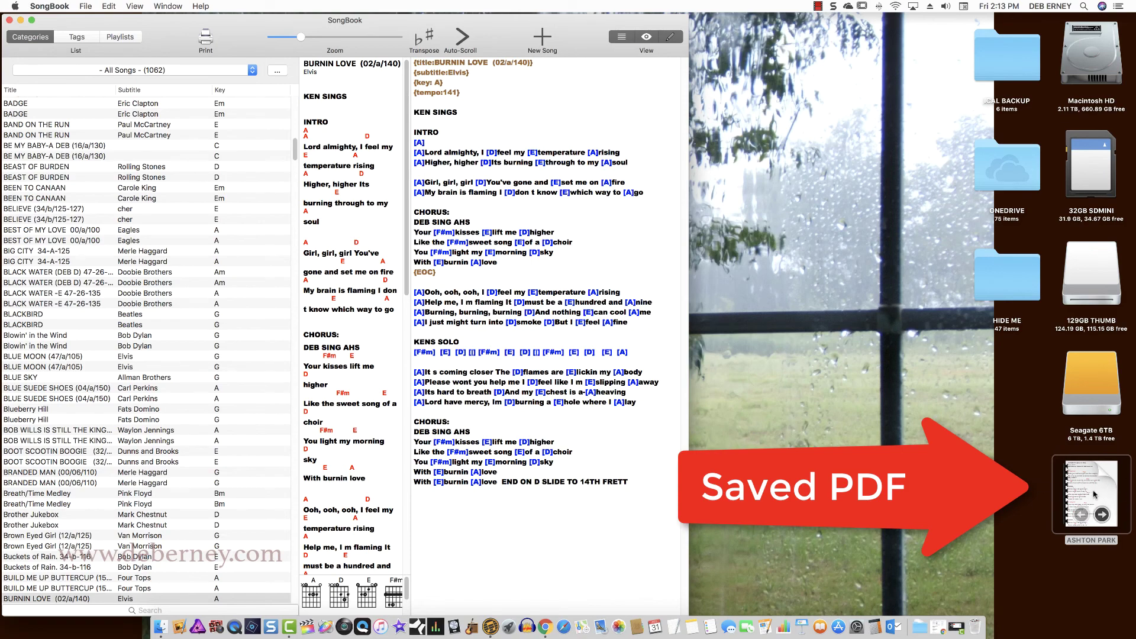
Open ASHTON PARK.pdf from the desktop in Preview, scroll through it and exit full screen
double_click(1095, 495)
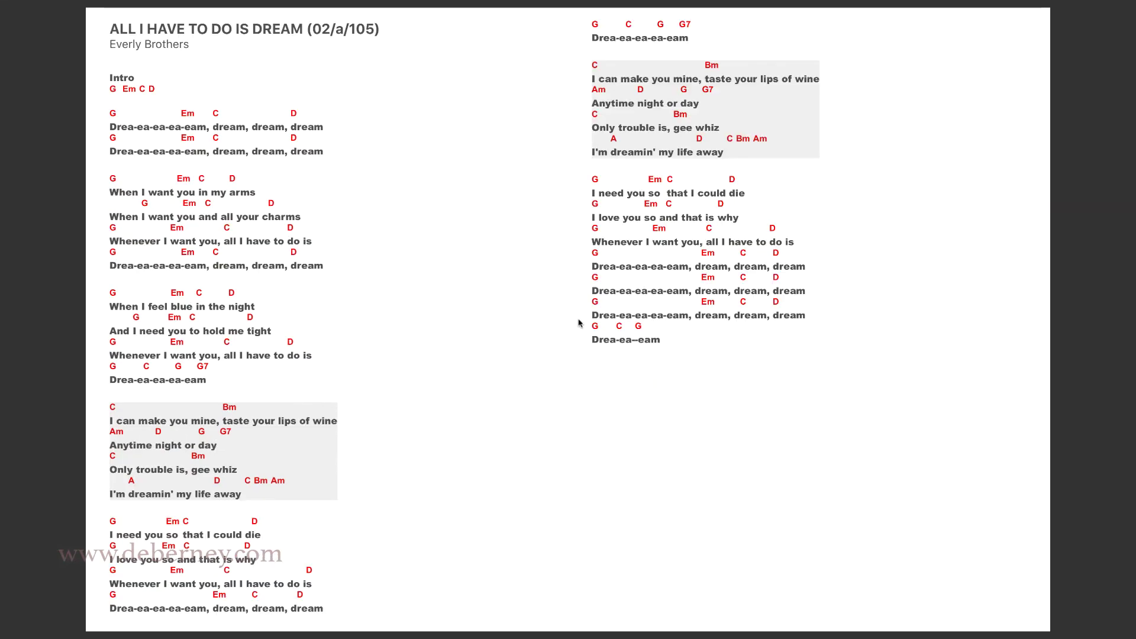
scroll(573, 321, down, 5)
scroll(573, 321, down, 15)
scroll(573, 320, down, 20)
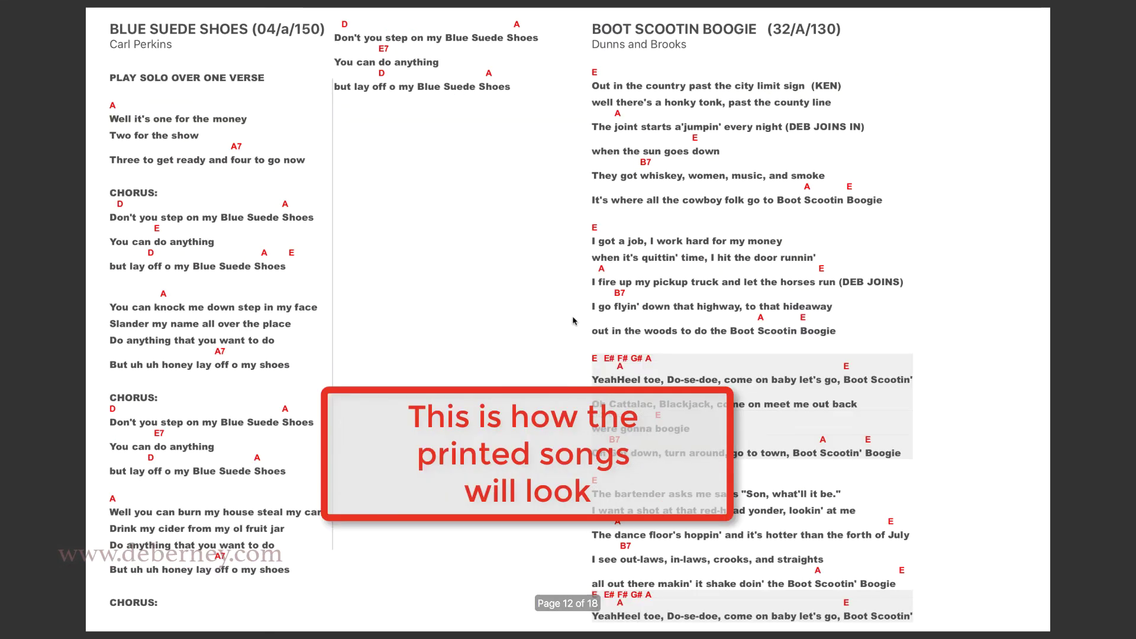
scroll(573, 321, down, 3)
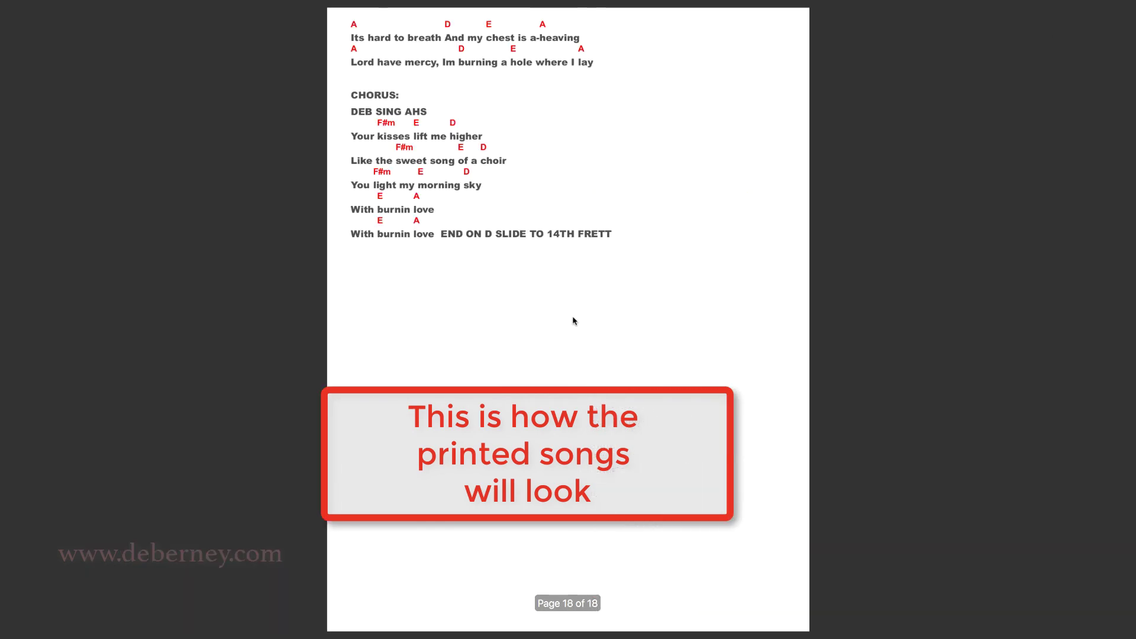
scroll(573, 321, up, 20)
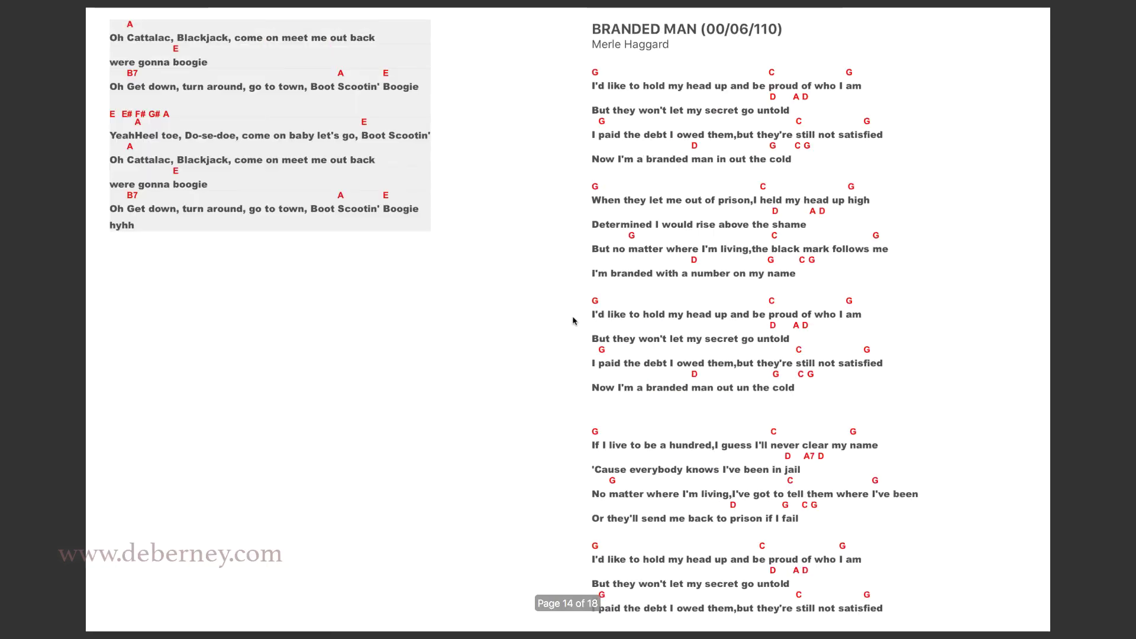
scroll(573, 321, up, 20)
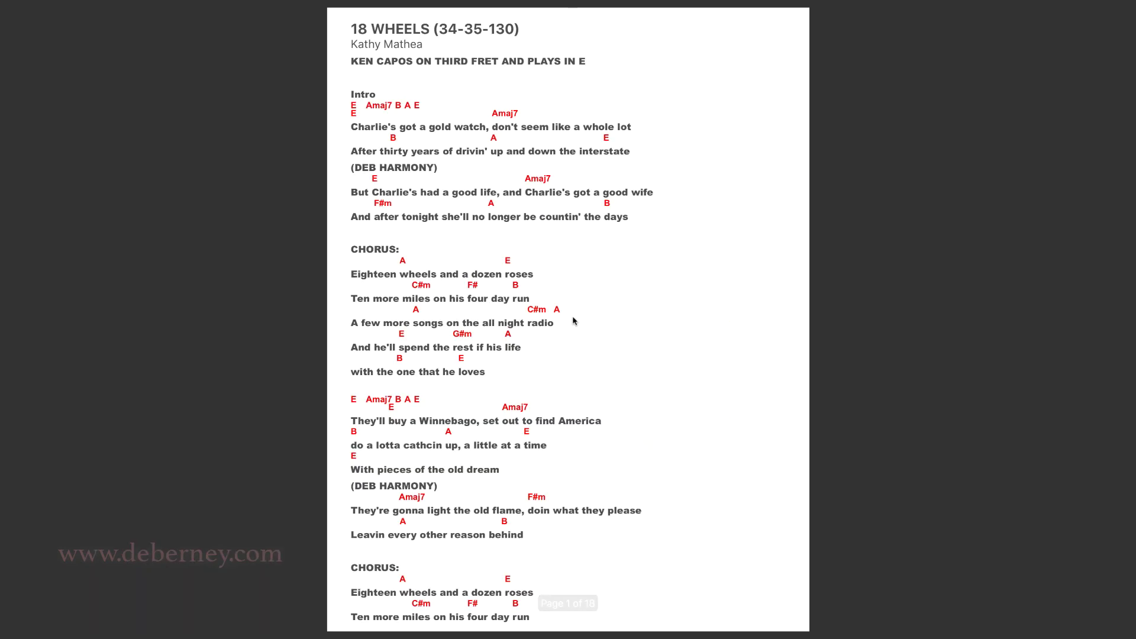
key(Escape)
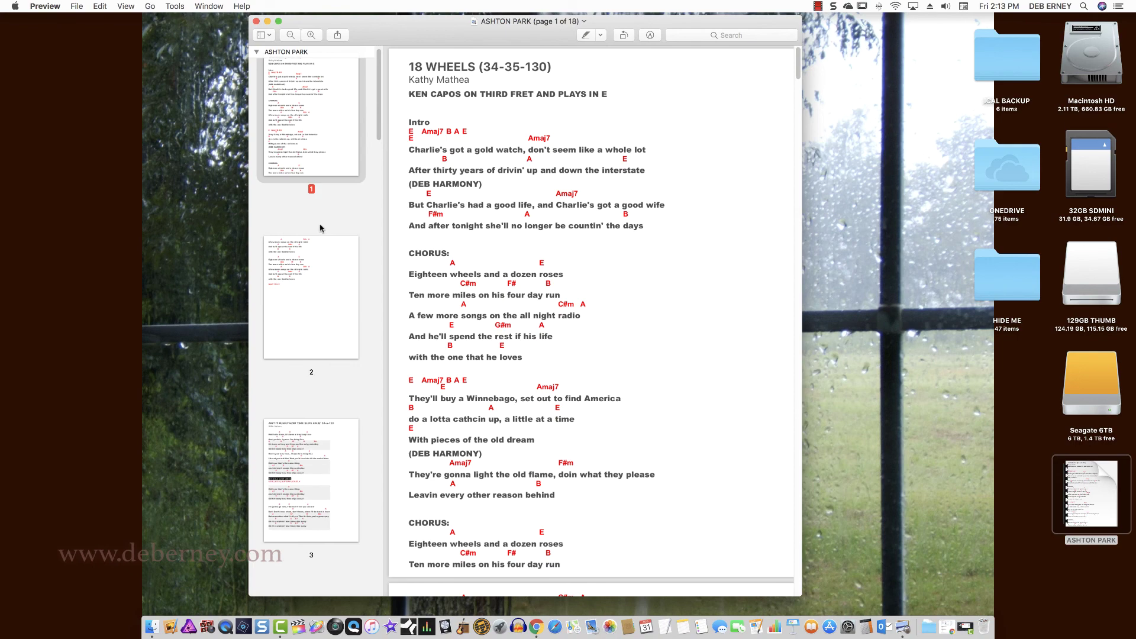
Page down through the PDF to page 17, Burnin Love
key(Down)
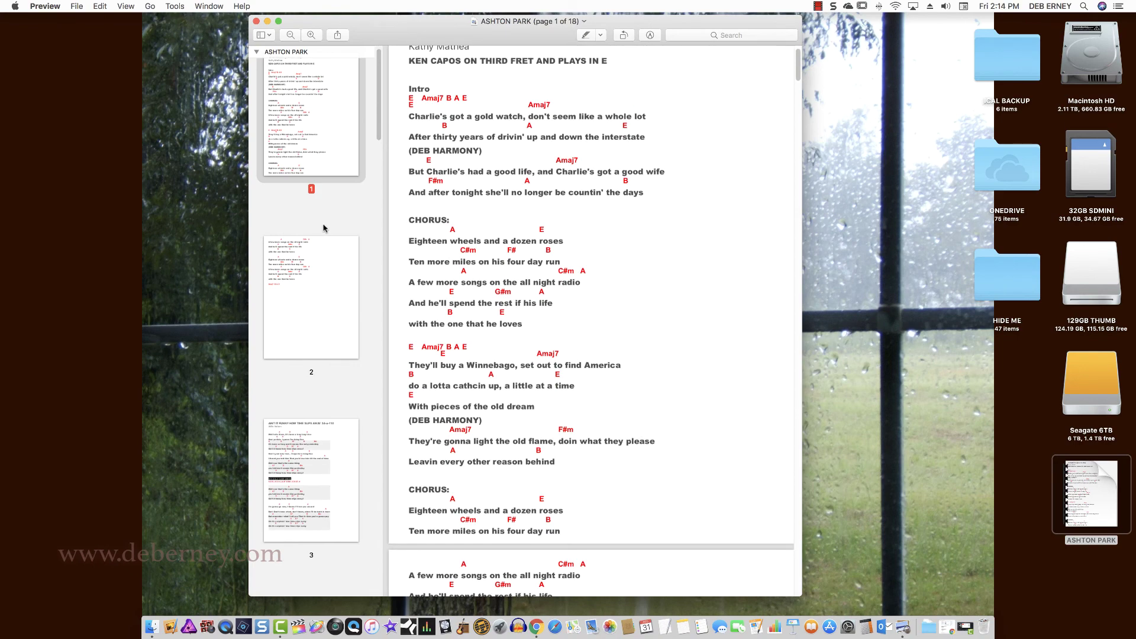
key(Down)
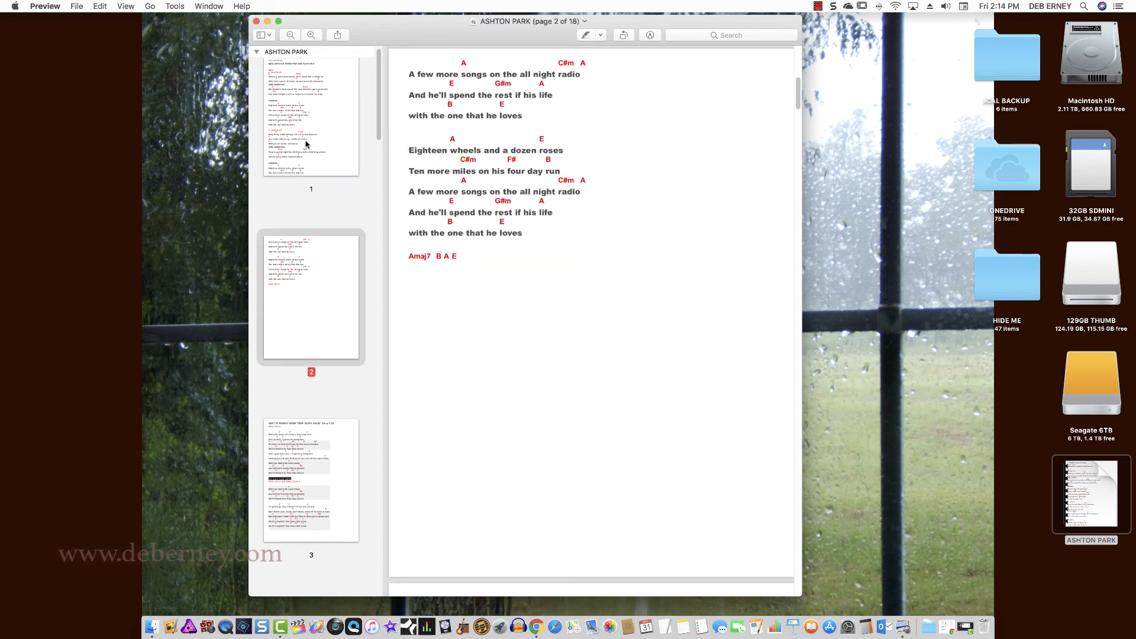
key(Down)
key(Down)
key(Down)
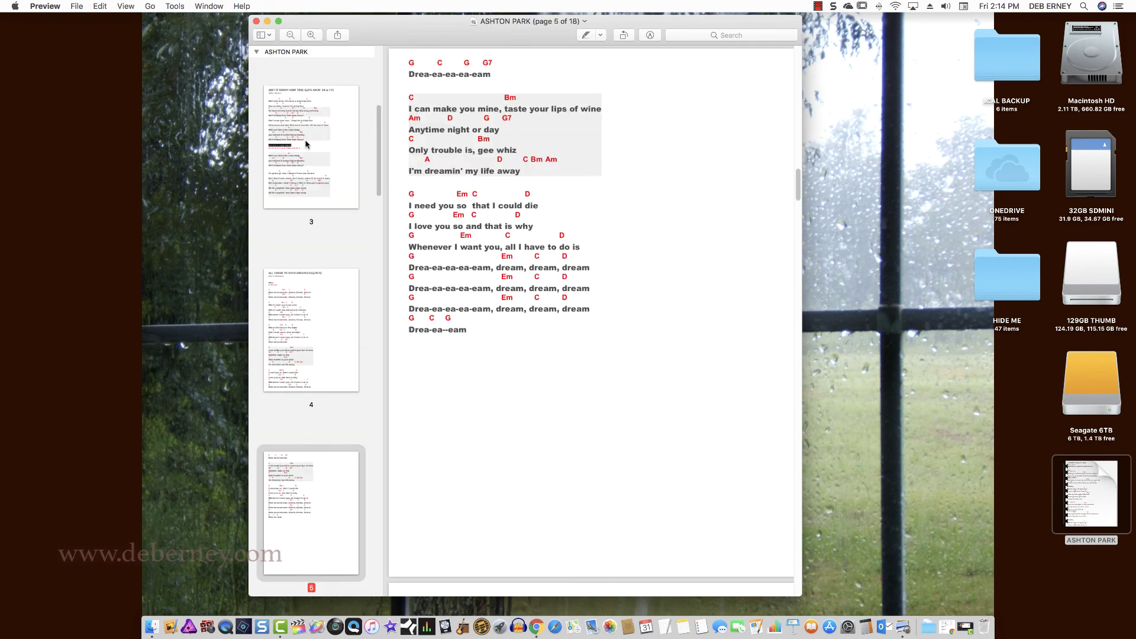
key(Down)
key(Down)
key(Down)
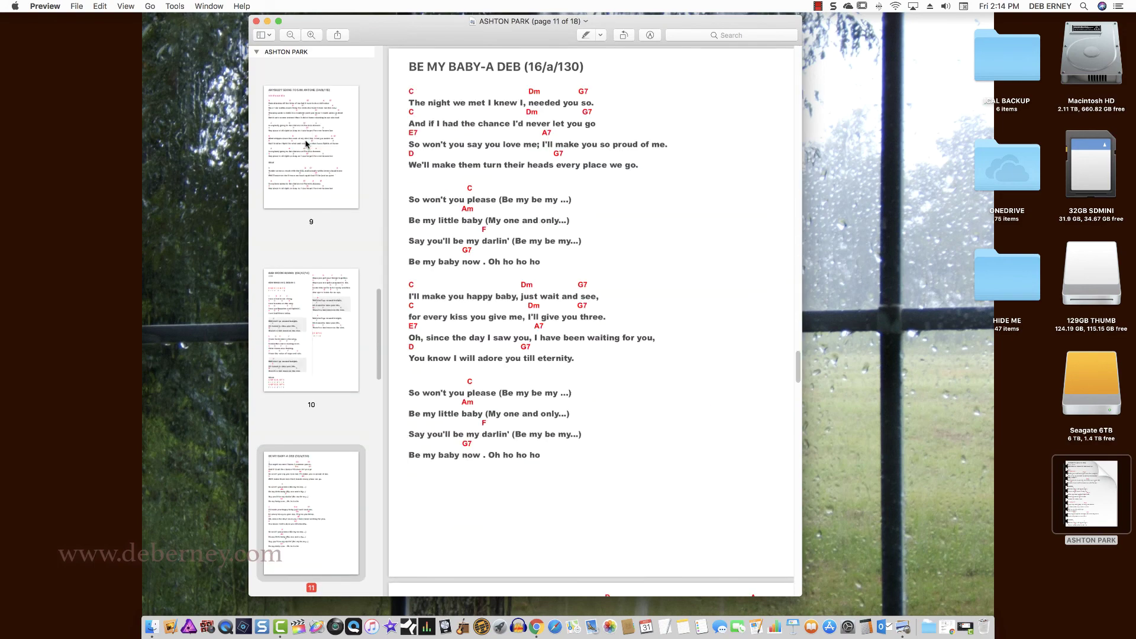
key(Down)
key(Down)
key(Down)
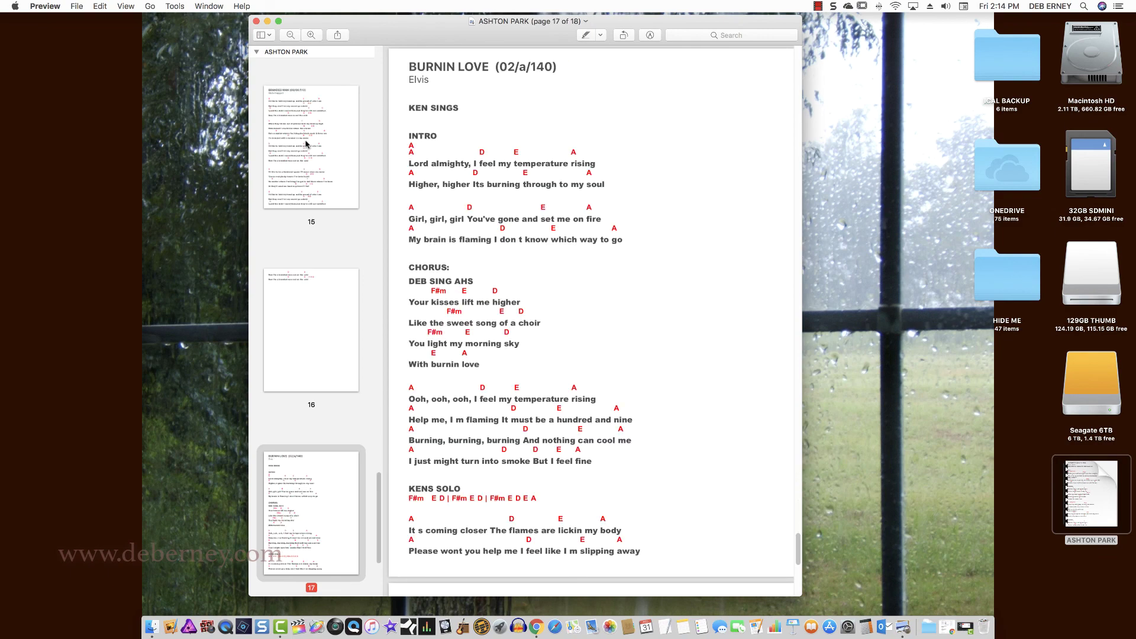
After checking the Share options and File menu, show Preview's Markup toolbar on the Burnin Love page
click(338, 35)
click(376, 32)
click(75, 6)
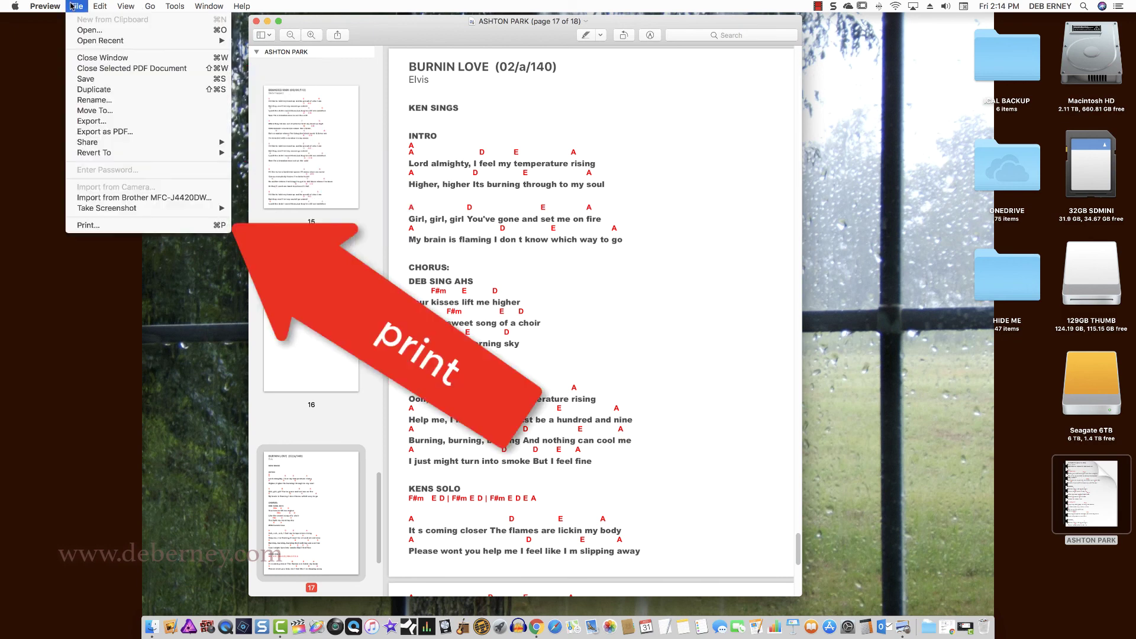
click(384, 32)
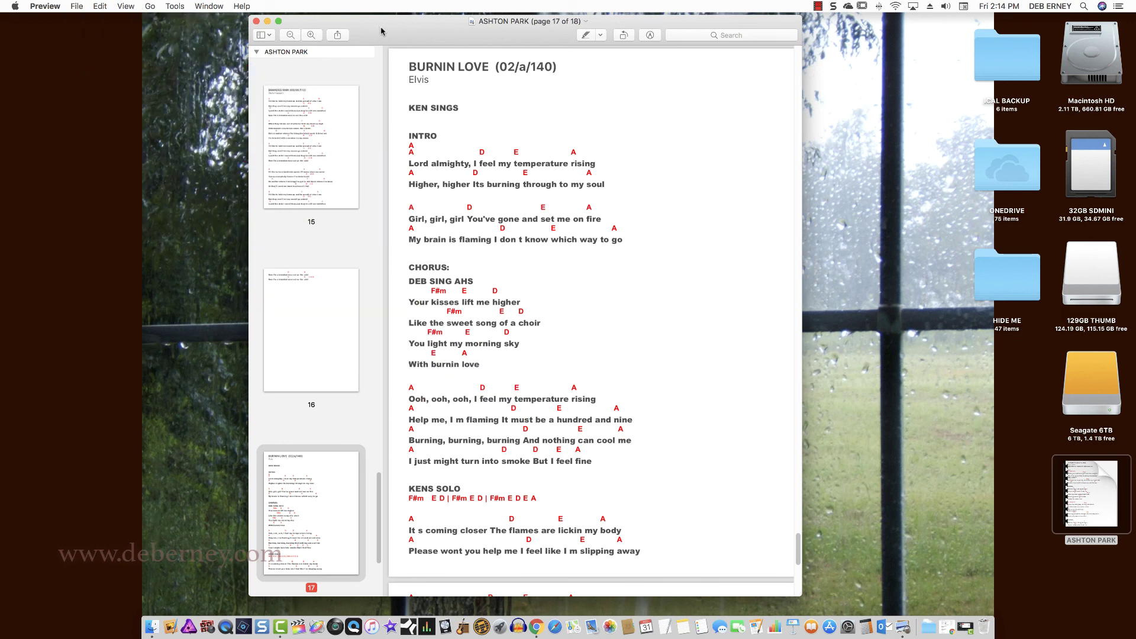
click(651, 37)
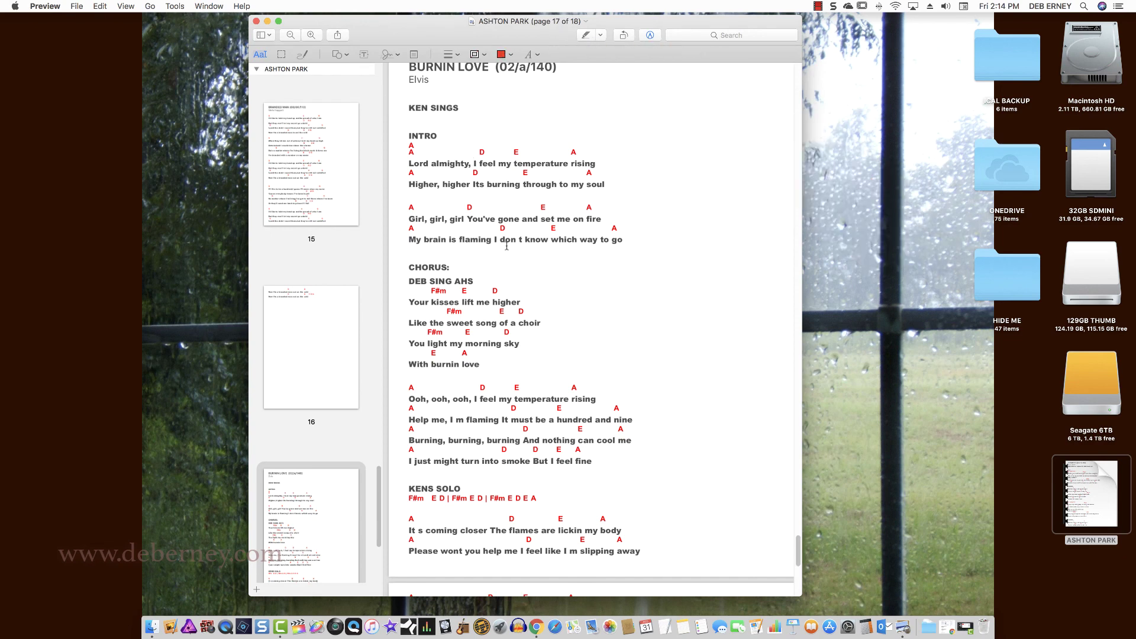